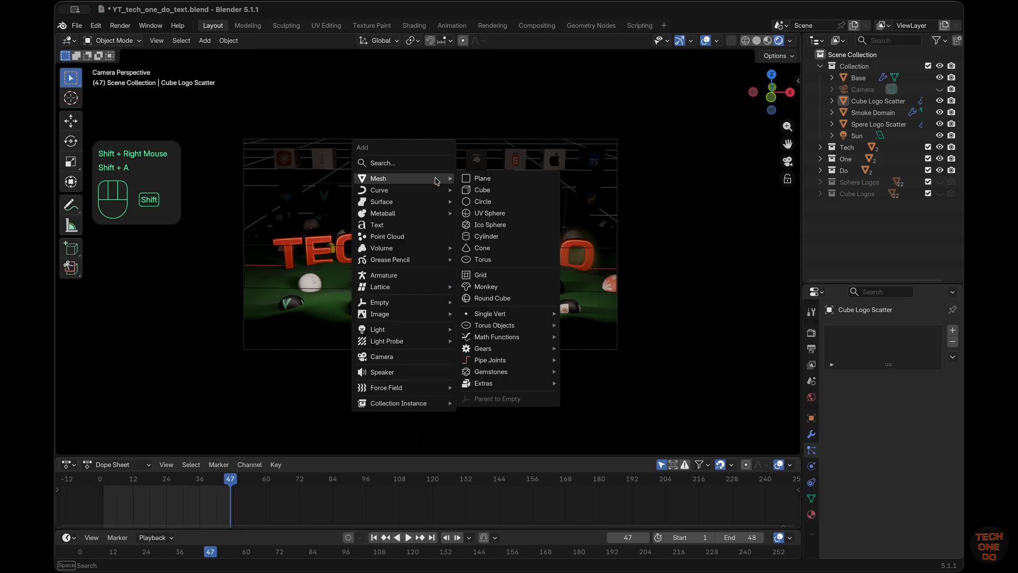
Add a mesh cube with a size of 0.2 m at the 3D cursor
click(478, 192)
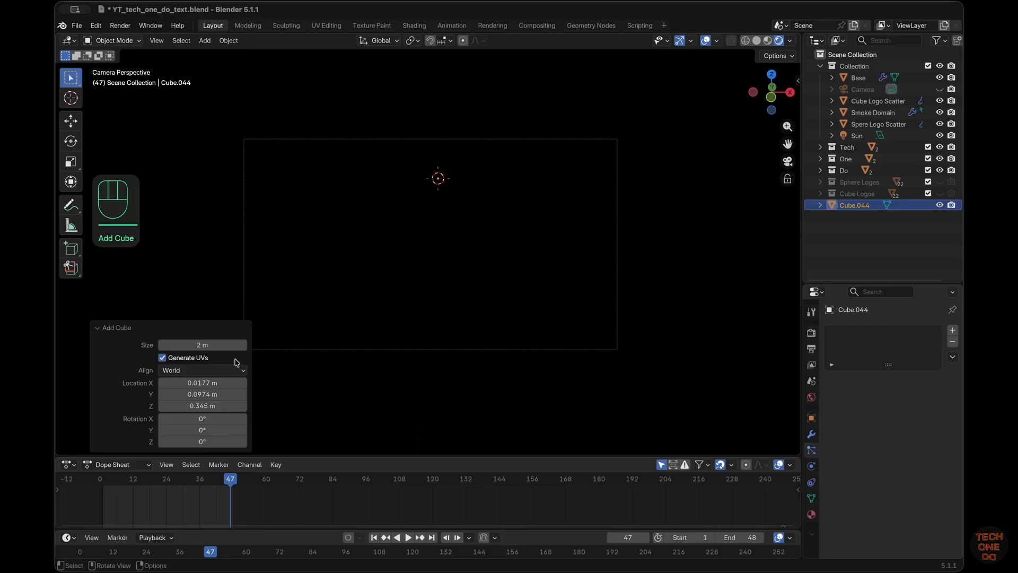
click(212, 345)
text(0.2)
key(Return)
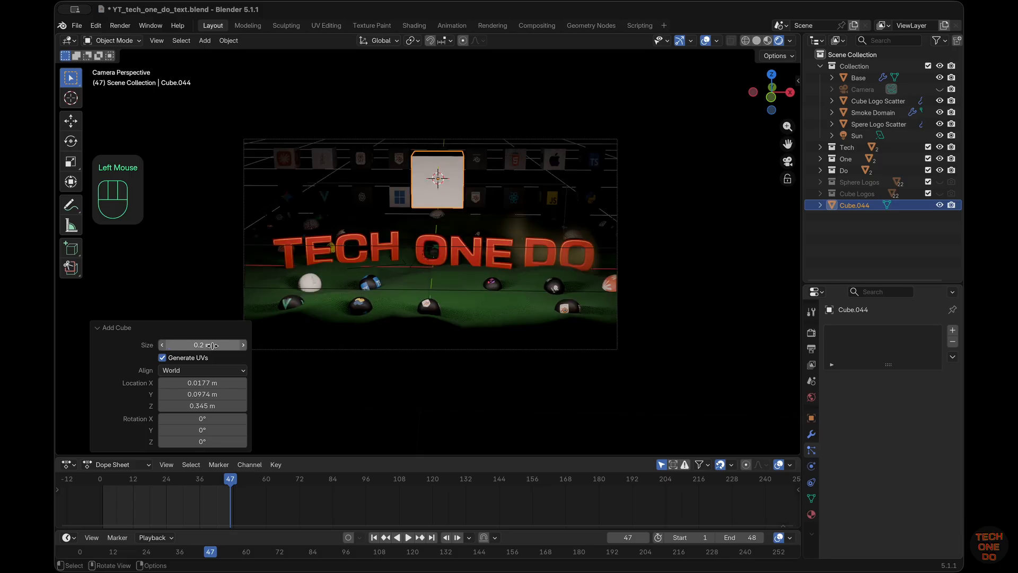
Scale the new cube down uniformly to about 0.3 of its size, judging it in the camera view
middle_drag(494, 337, 493, 340)
key(KP_1)
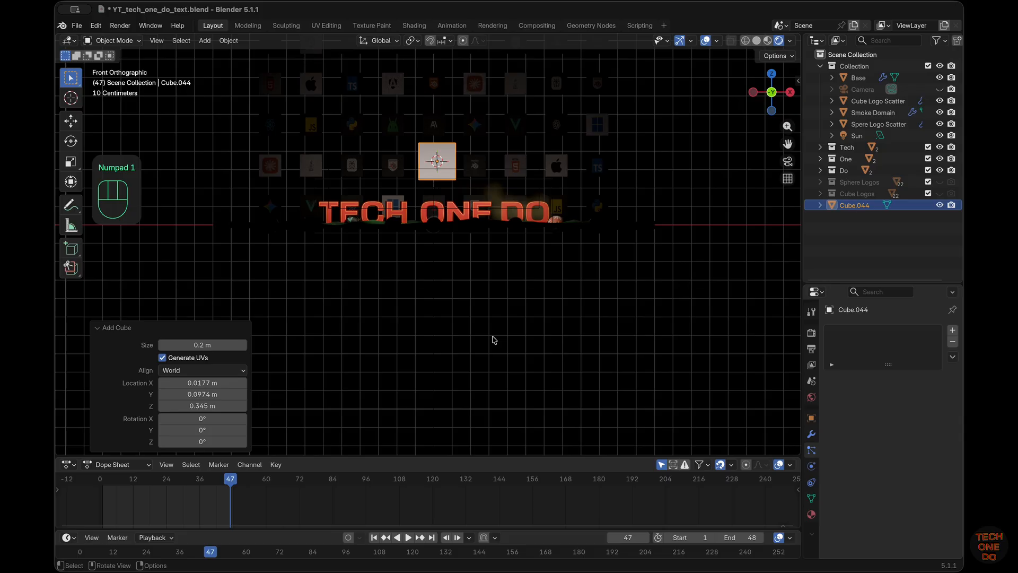
click(787, 161)
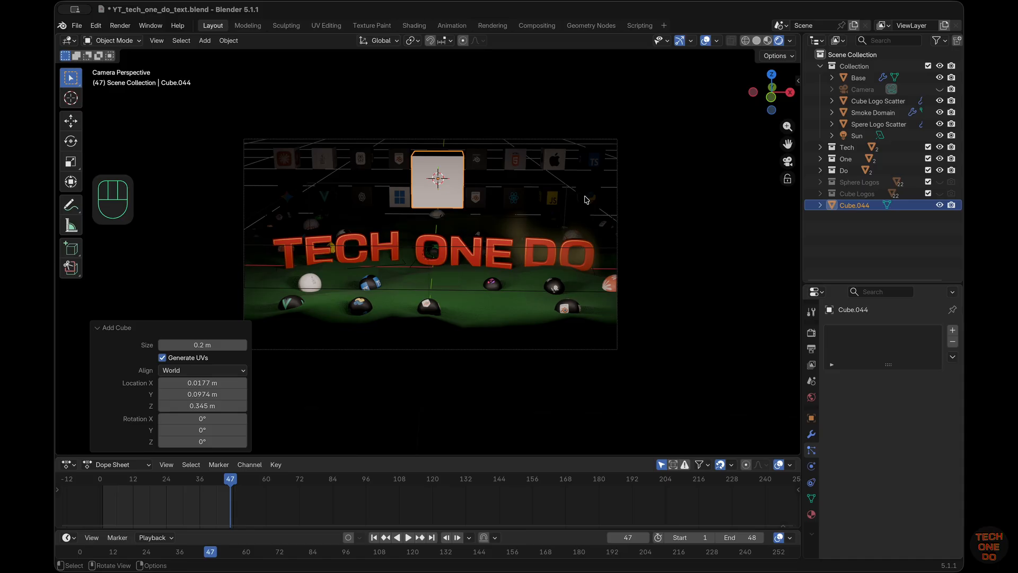
key(s)
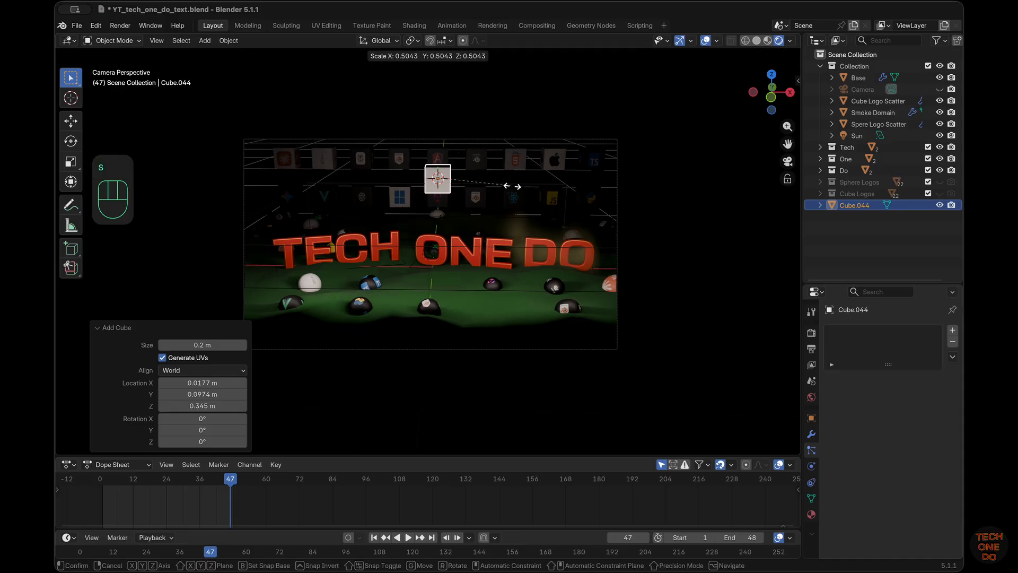
click(483, 184)
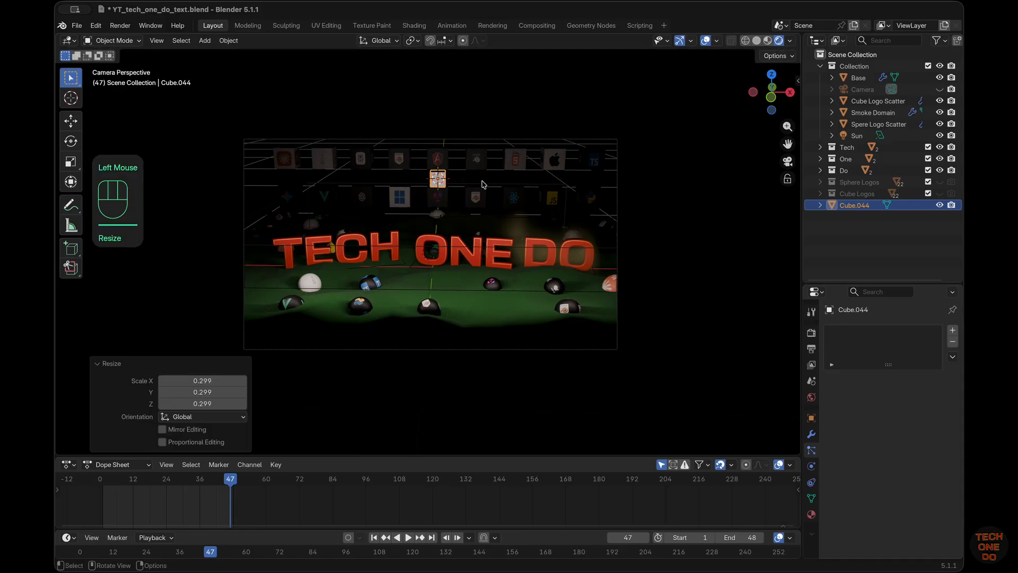
Switch to Material Preview shading and move the cube about 0.8 m along the Y axis toward the logo cubes
scroll(484, 185, right, 10)
scroll(484, 185, left, 10)
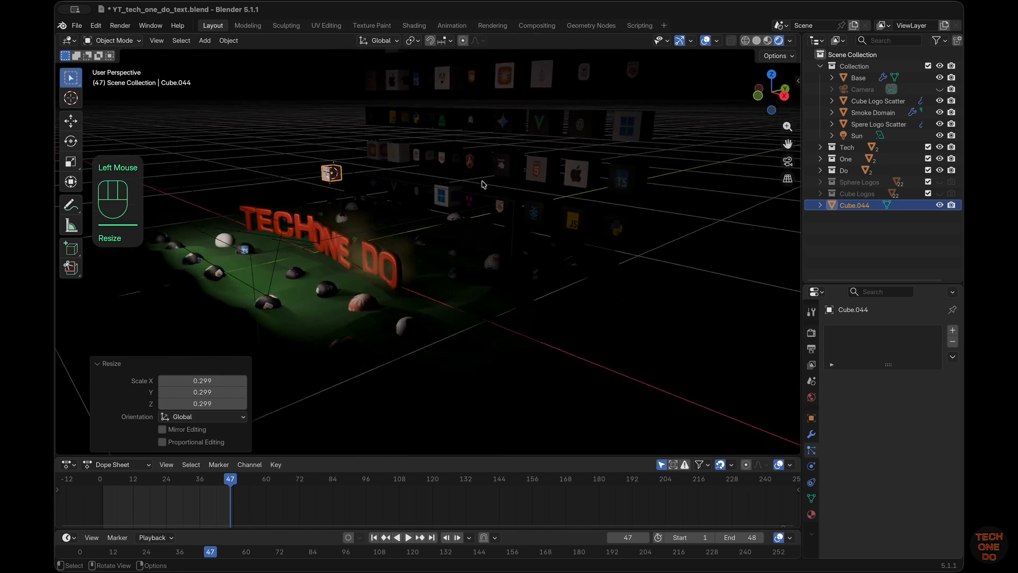
scroll(483, 185, right, 10)
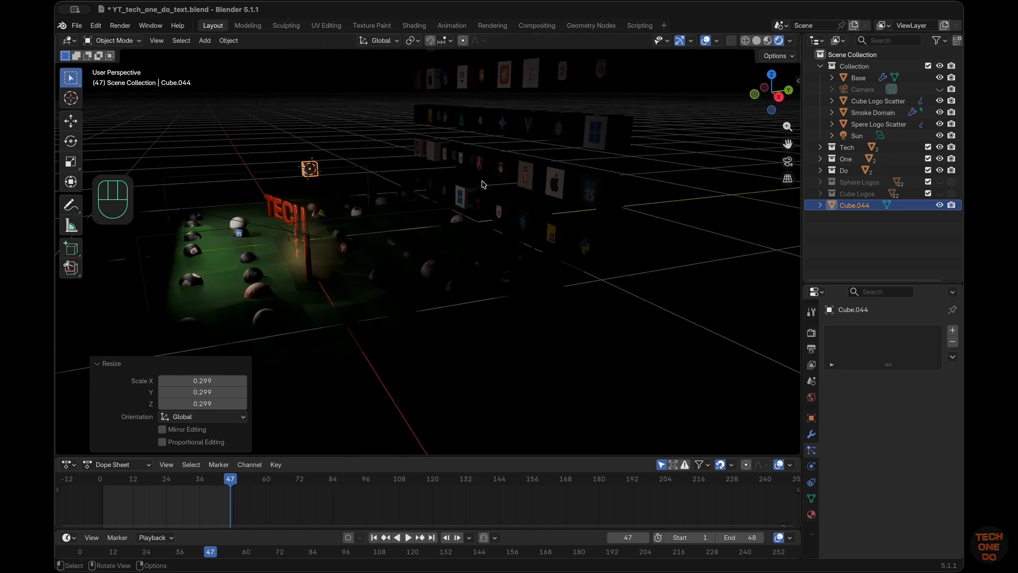
key(KP_3)
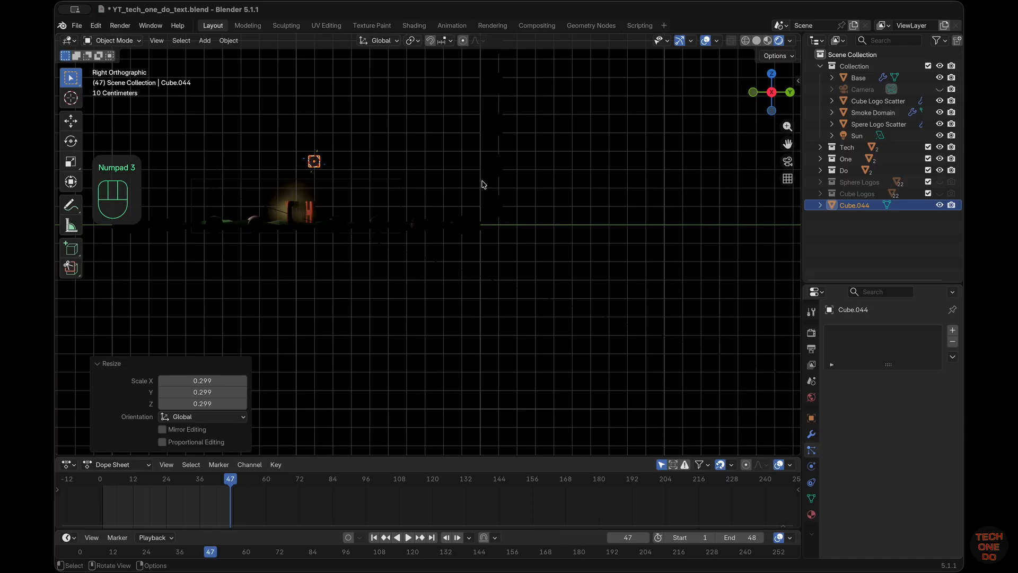
click(768, 40)
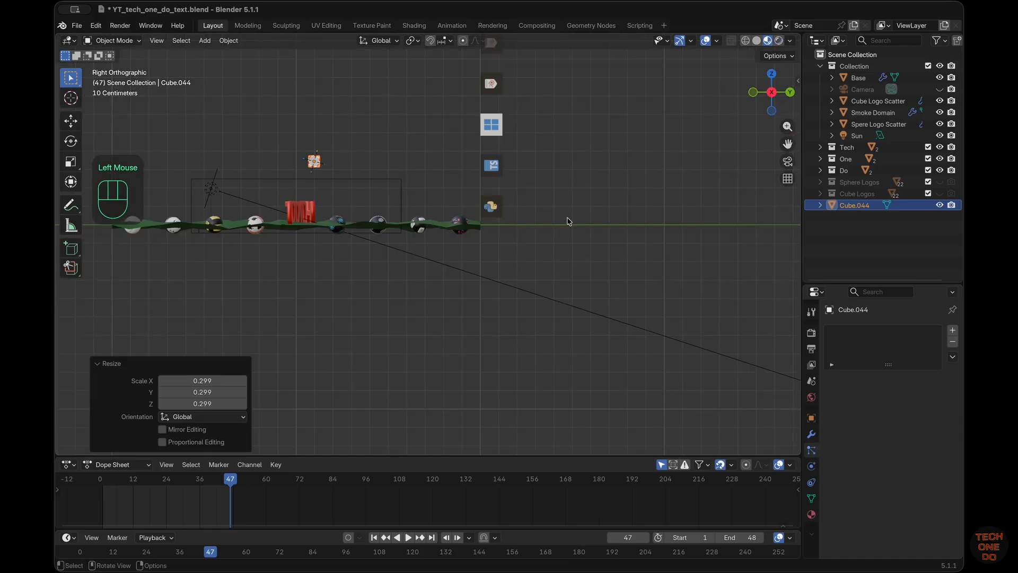
key(g)
key(y)
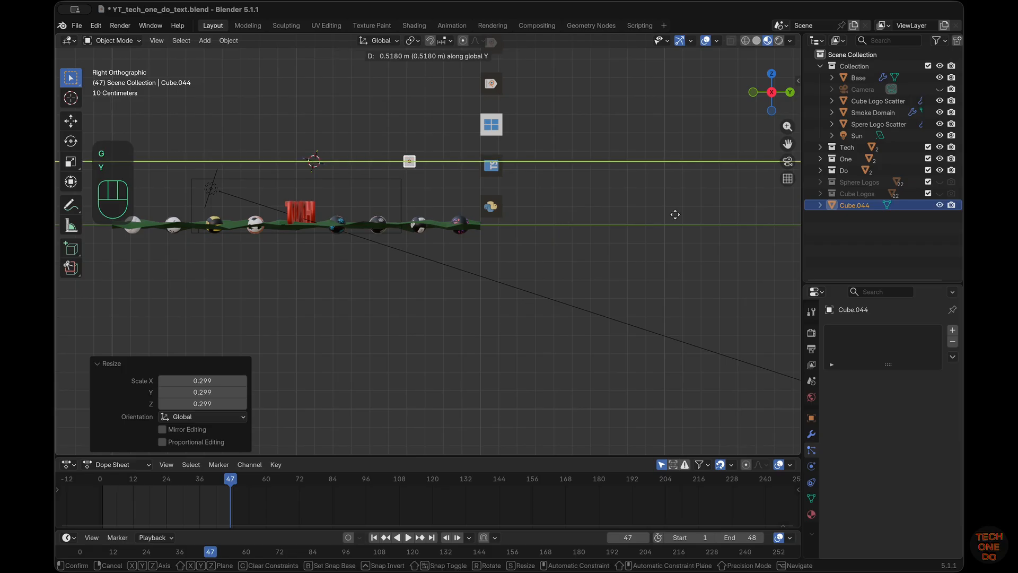
click(717, 214)
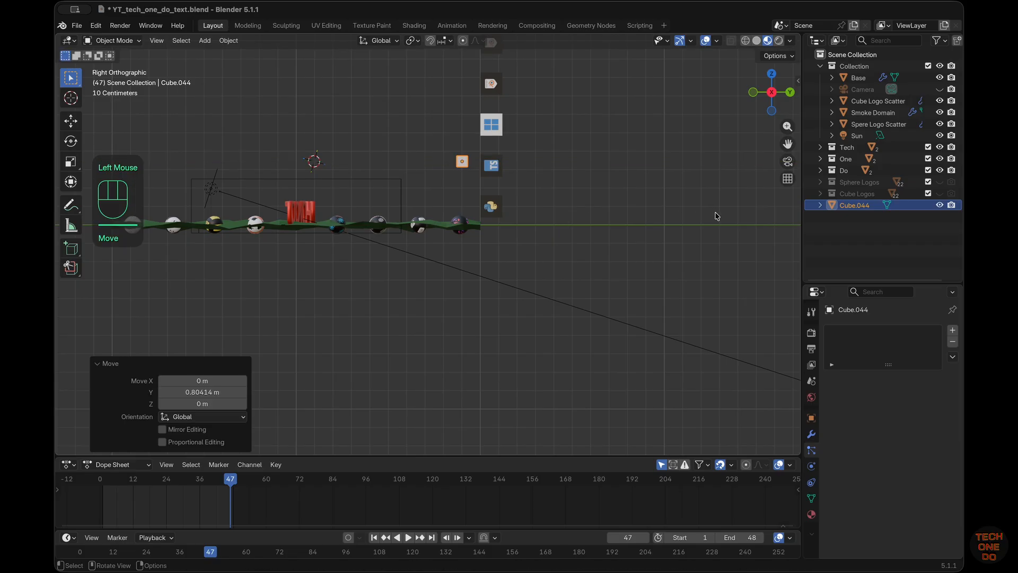
click(787, 161)
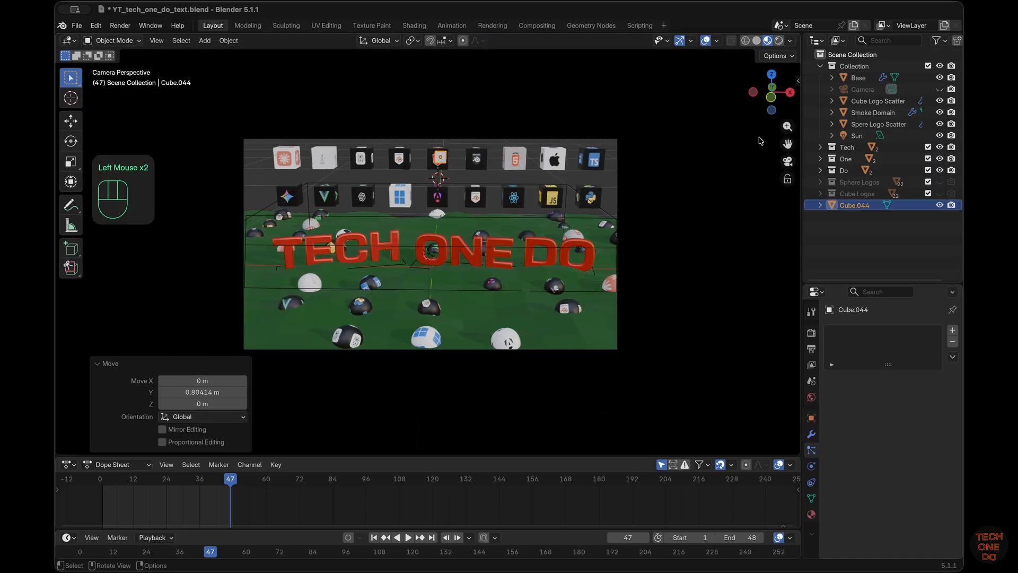
Lower the cube between the two rows of logo cubes to about 0.225 m in Z and set its X location to 0
key(n)
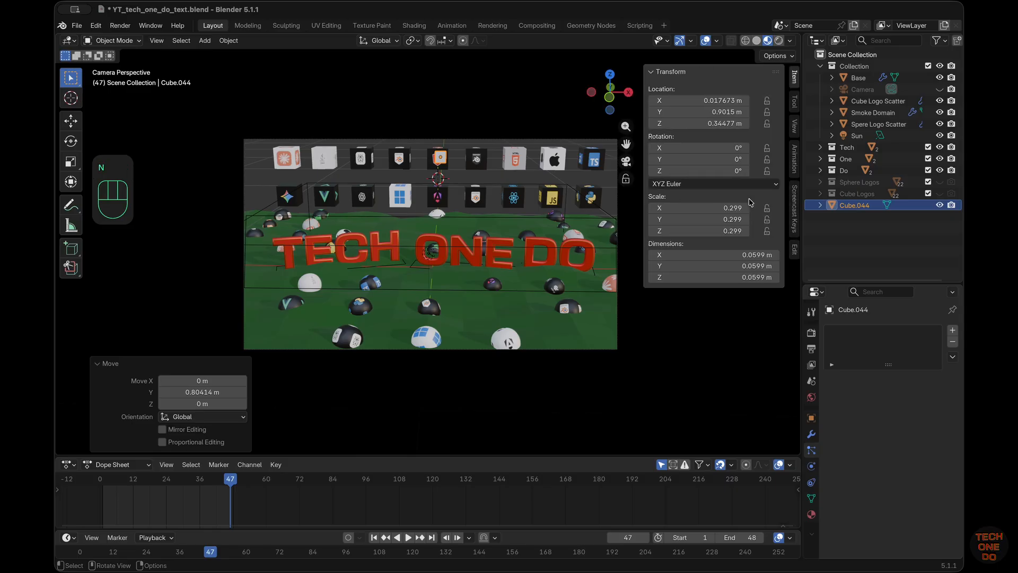
mouse_move(696, 122)
mouse_down()
mouse_move(682, 122)
mouse_move(696, 121)
mouse_up()
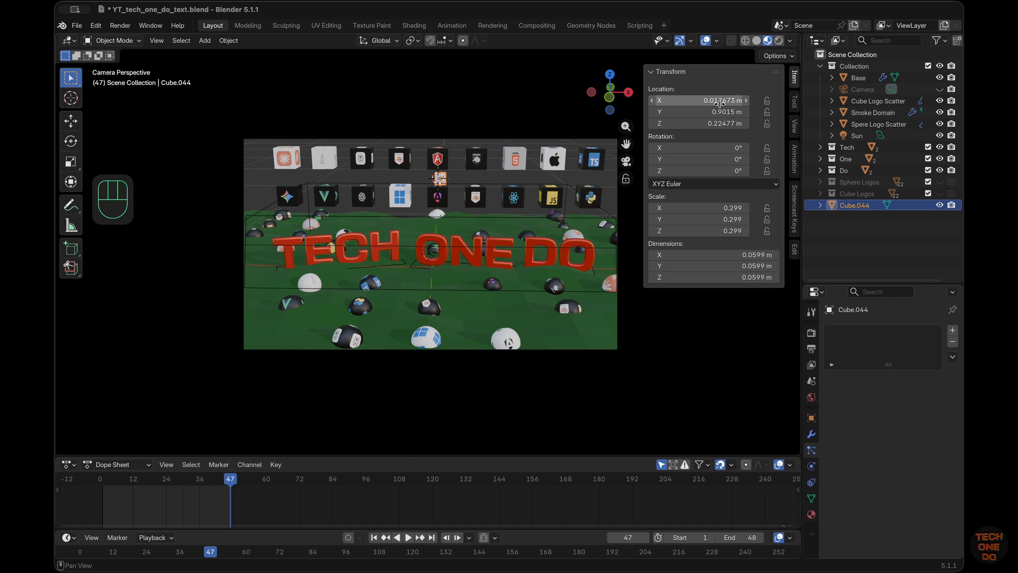
click(720, 102)
text(0)
key(Return)
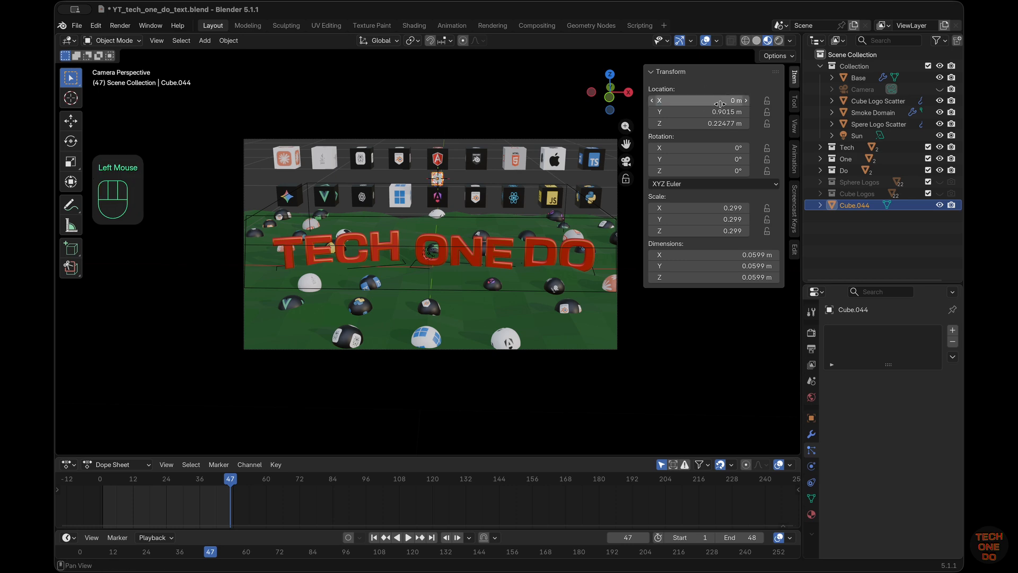
click(723, 81)
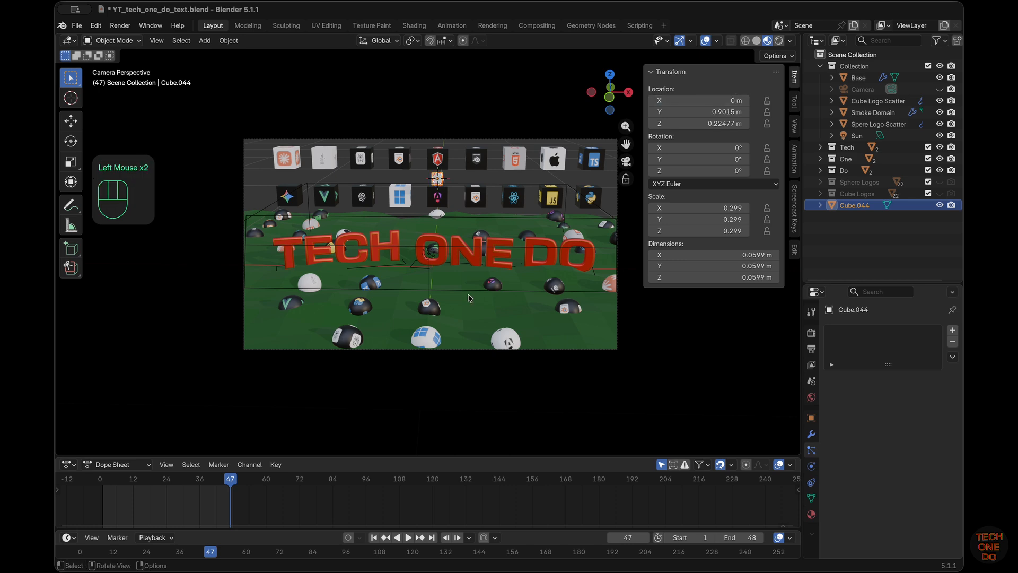
Set the cube's Y location to 1 m and its Z location to 0.22 m
click(724, 112)
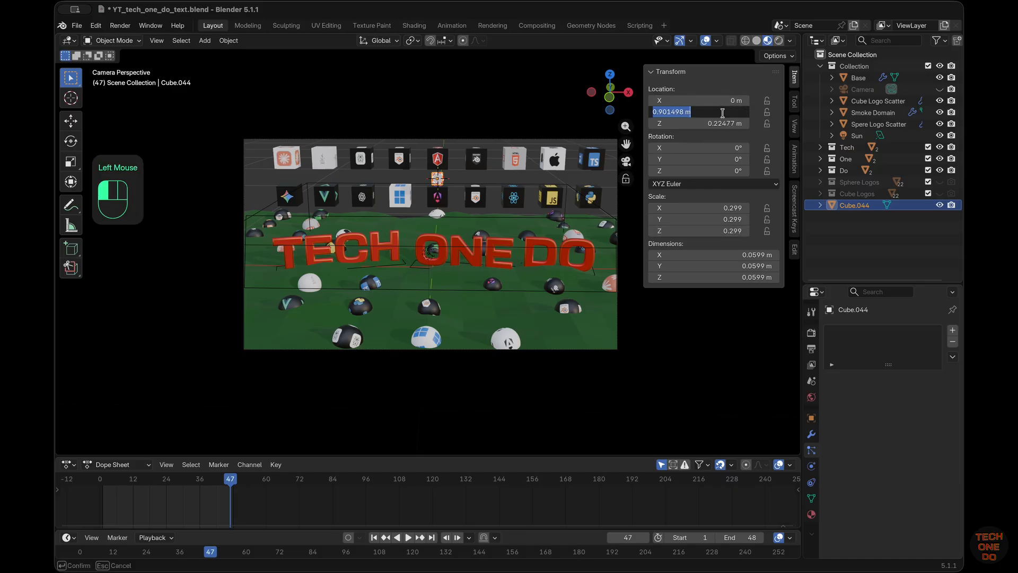
text(1)
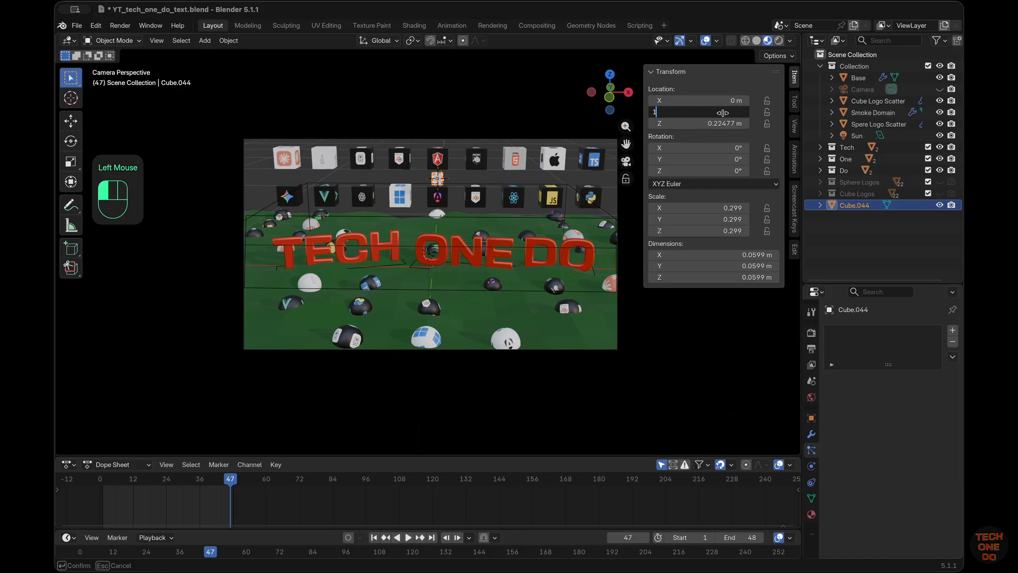
key(Return)
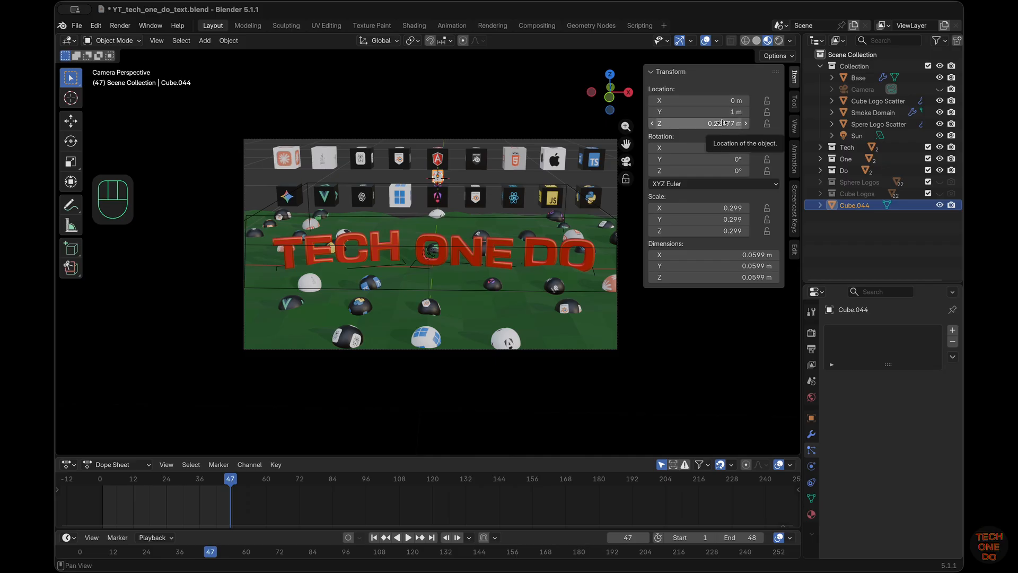
click(728, 124)
key(BackSpace)
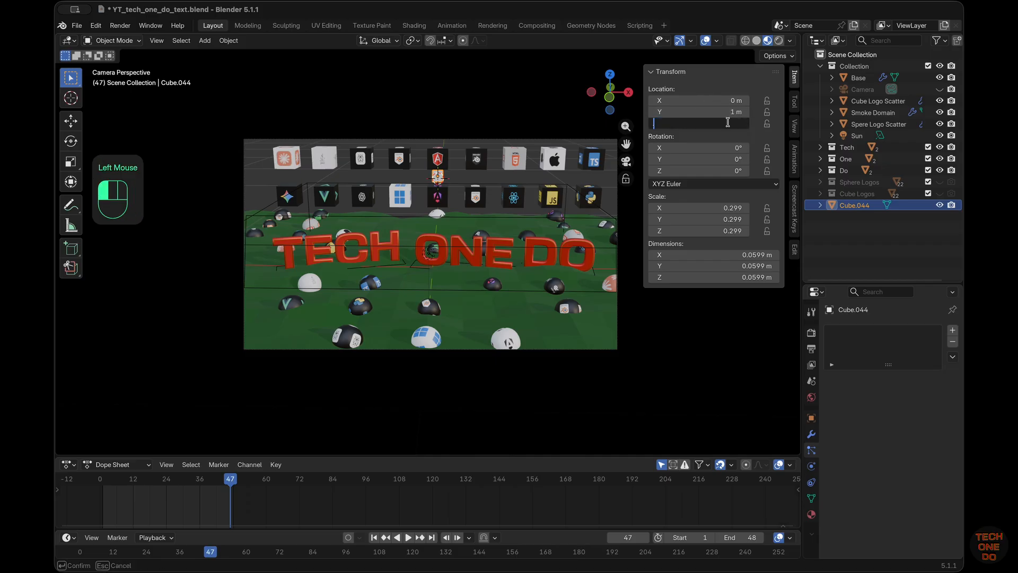
text(.22)
key(Return)
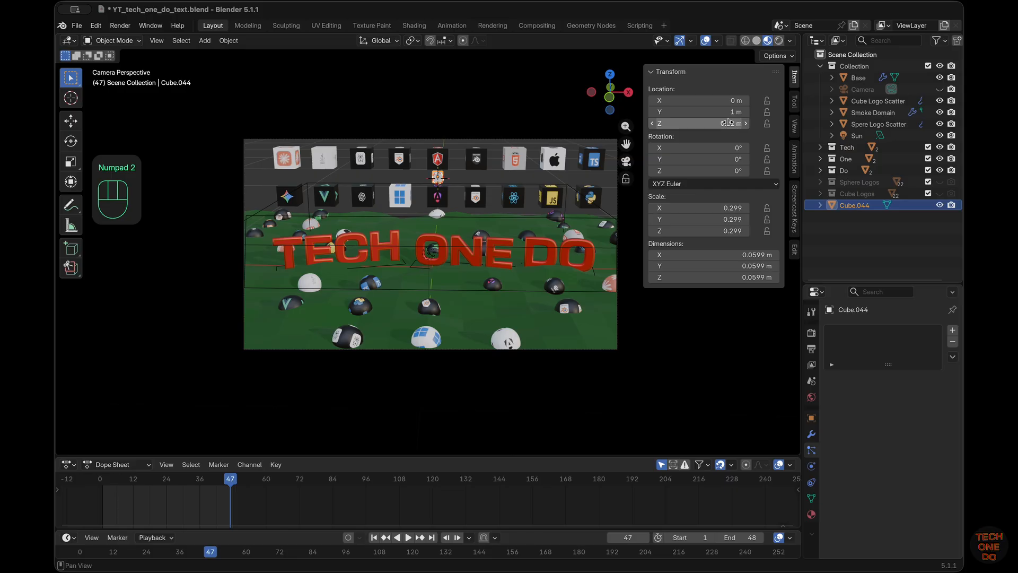
click(763, 130)
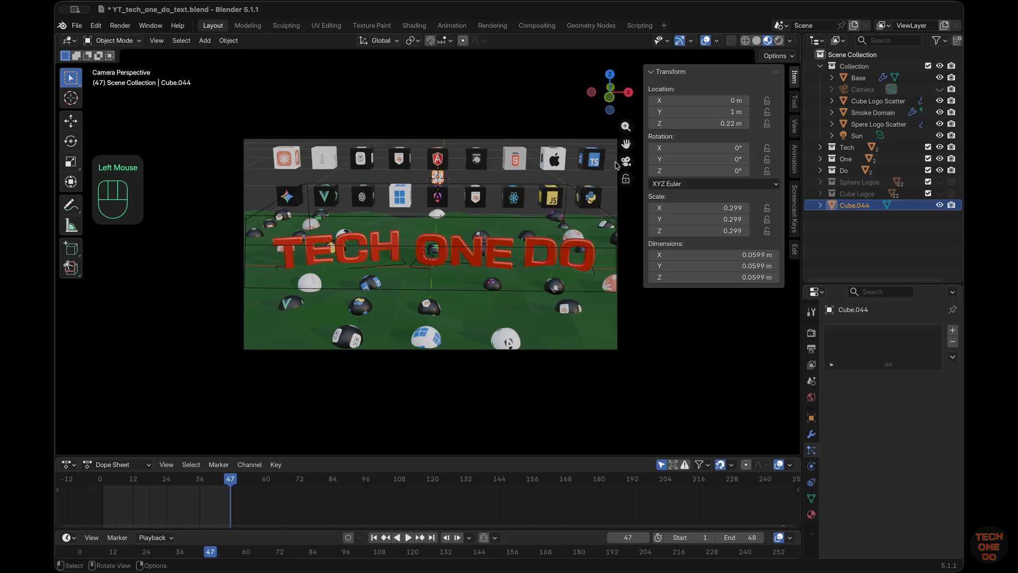
Create a new geometry node modifier for the cube in the Geometry Nodes workspace
click(608, 27)
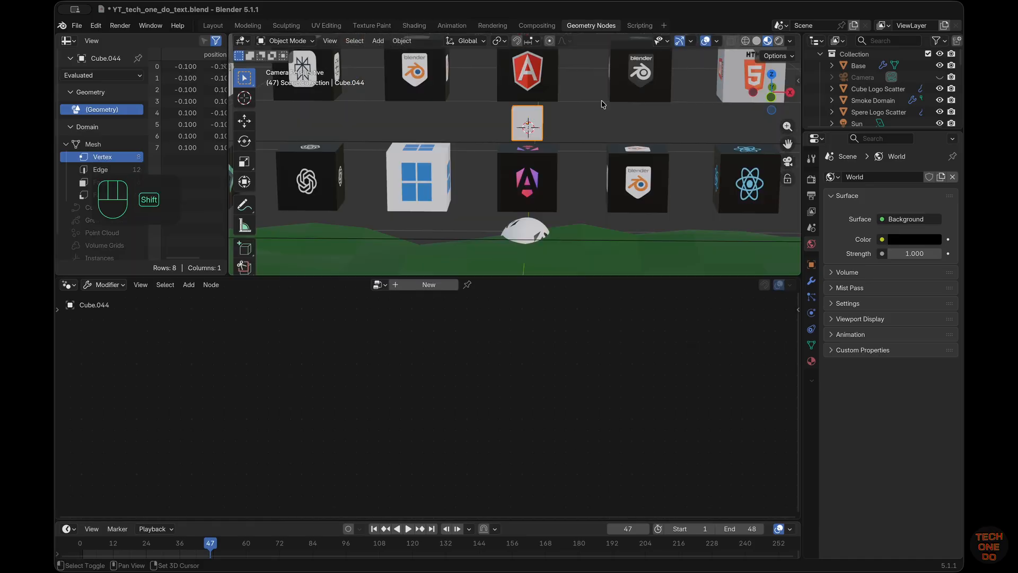
shift+scroll(603, 104, down, 2)
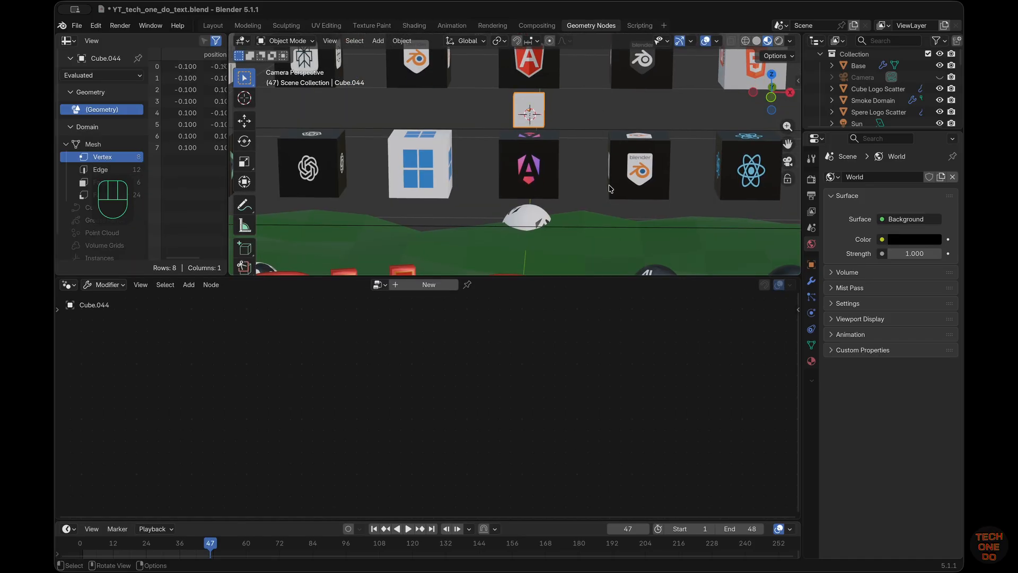
click(429, 285)
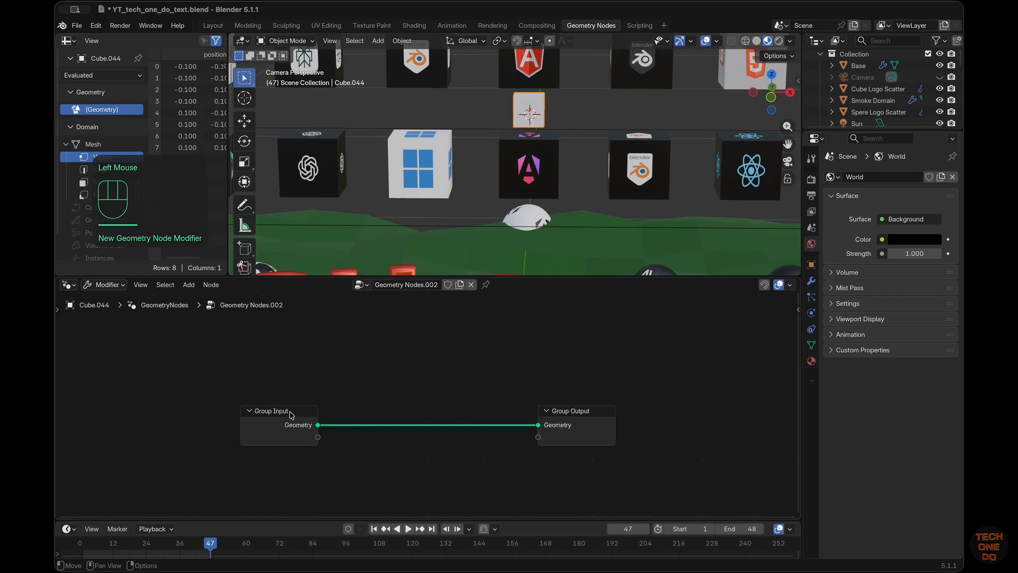
Move the Group Output node aside to make room and delete the Group Input node
drag(291, 413, 270, 366)
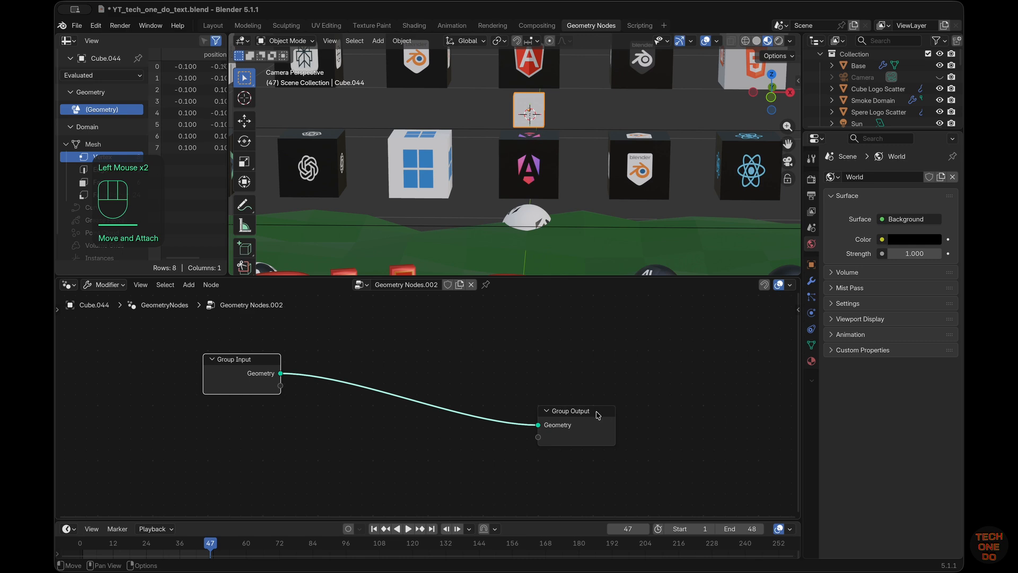
drag(598, 415, 741, 361)
drag(237, 366, 228, 362)
click(227, 360)
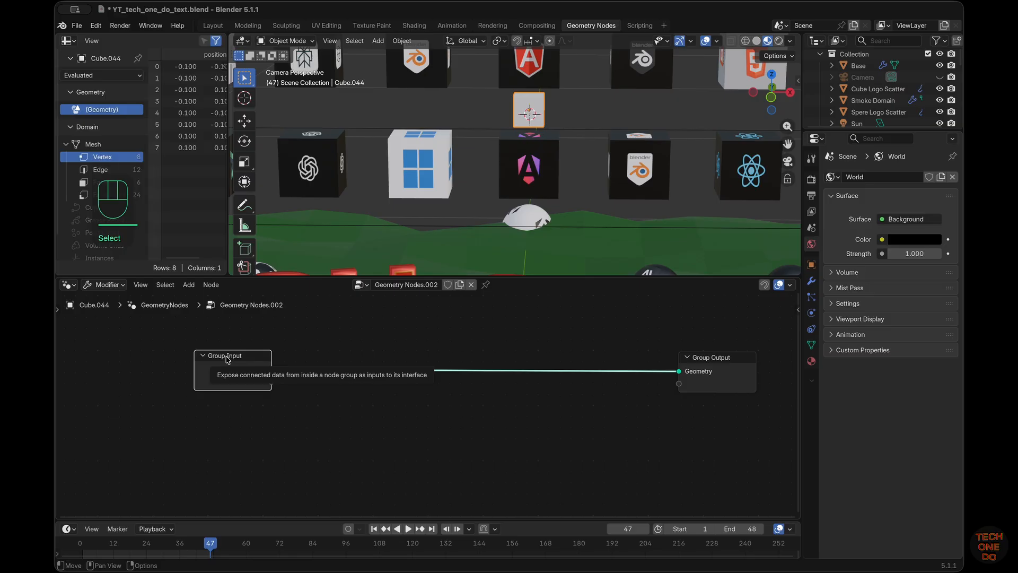
key(x)
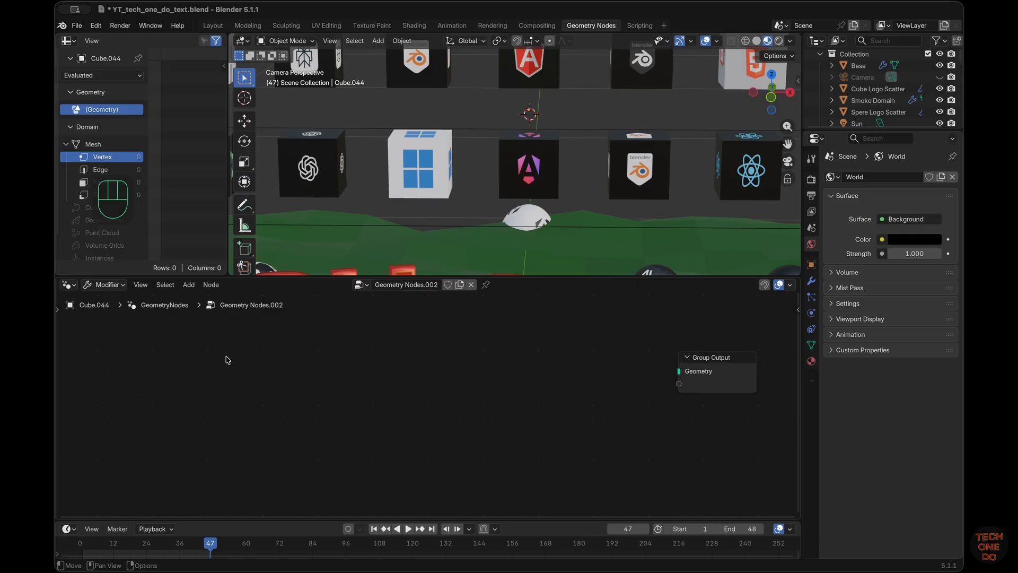
Add a Slice String node at the start of the node tree
key(shift+a)
text(sllic)
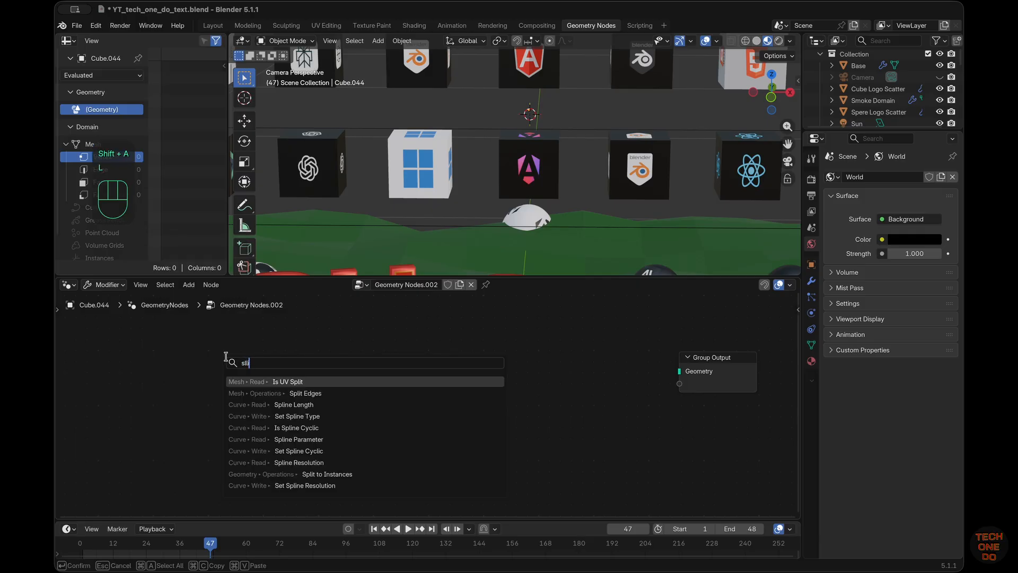
key(BackSpace)
key(BackSpace)
key(Return)
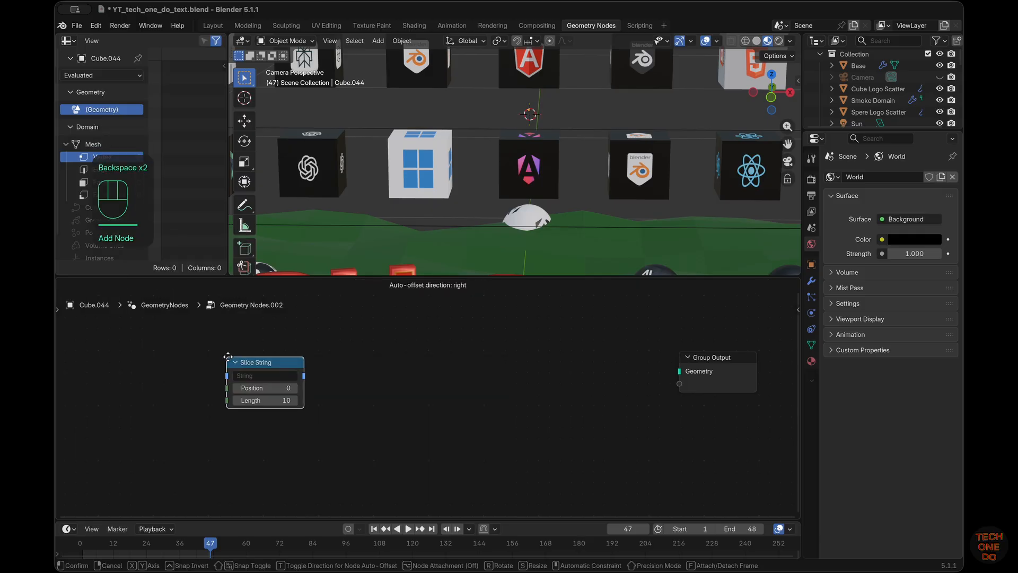
click(155, 345)
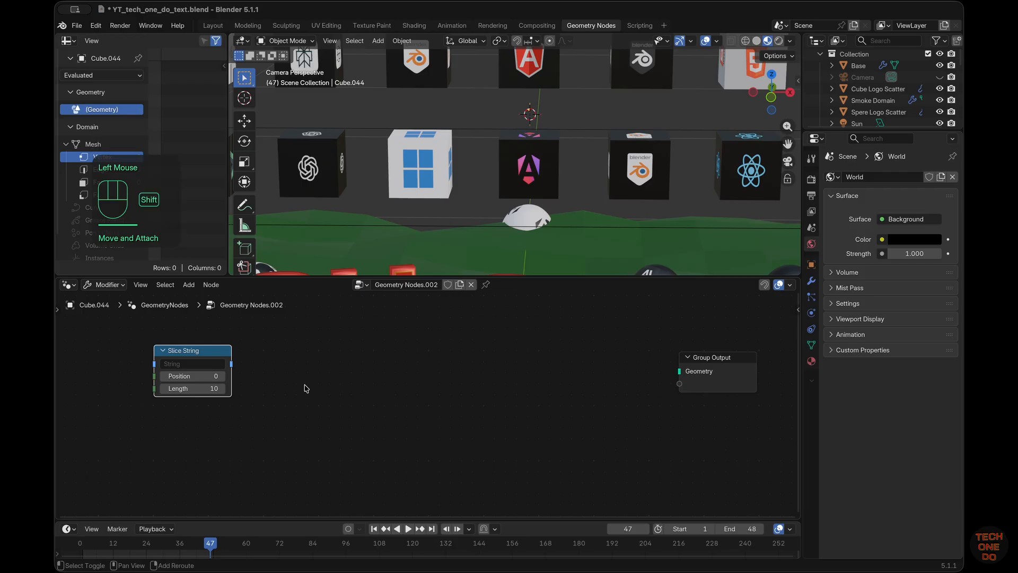
Add a String to Curves node and place it just after the Slice String node
key(shift+a)
text(str)
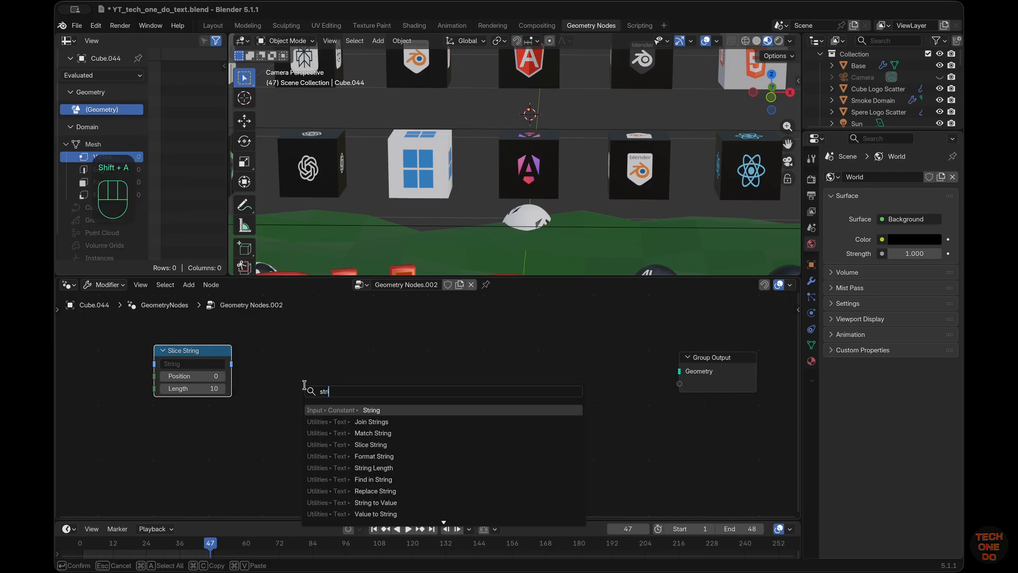
text(ing t)
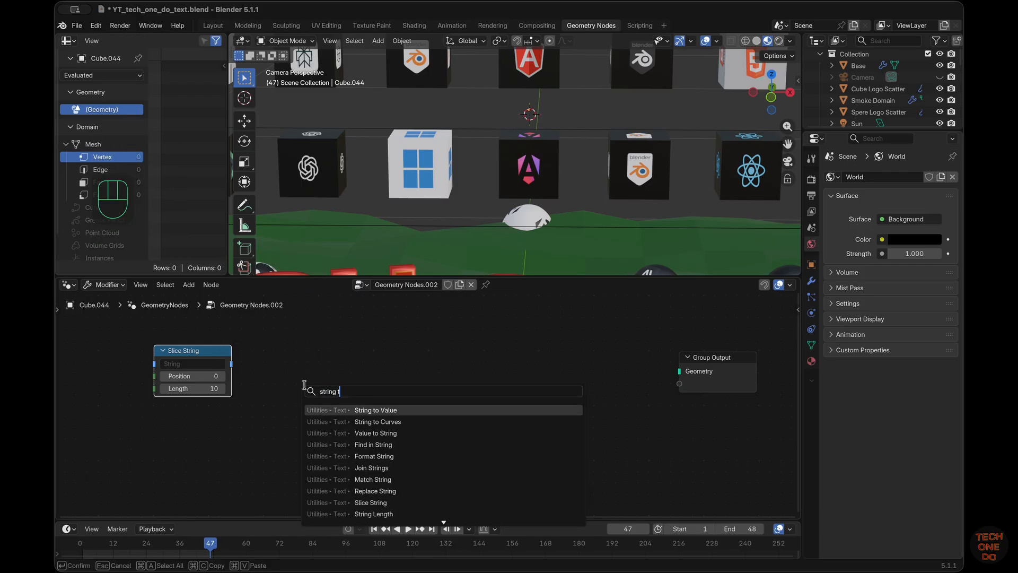
key(Down)
key(Return)
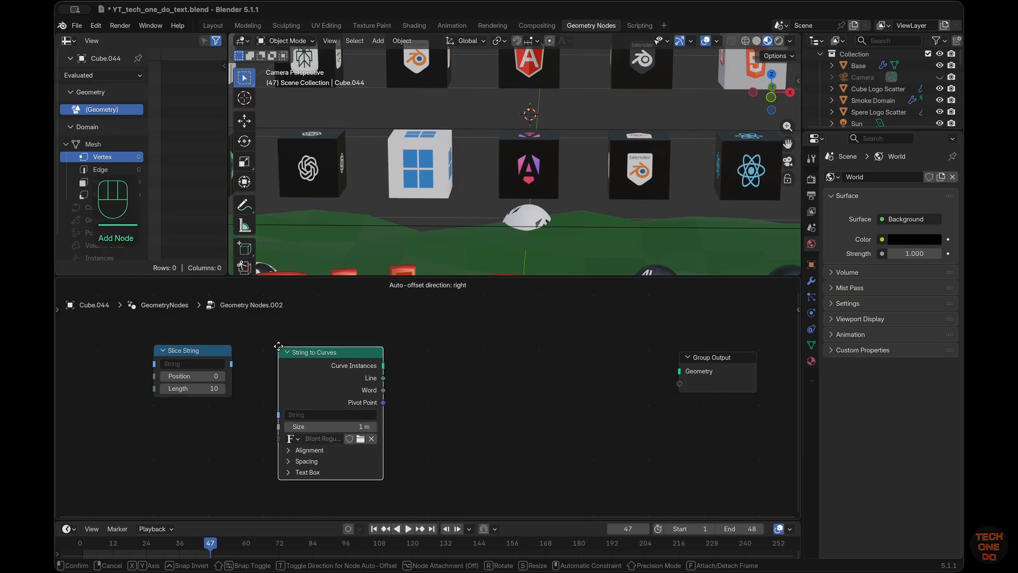
click(274, 345)
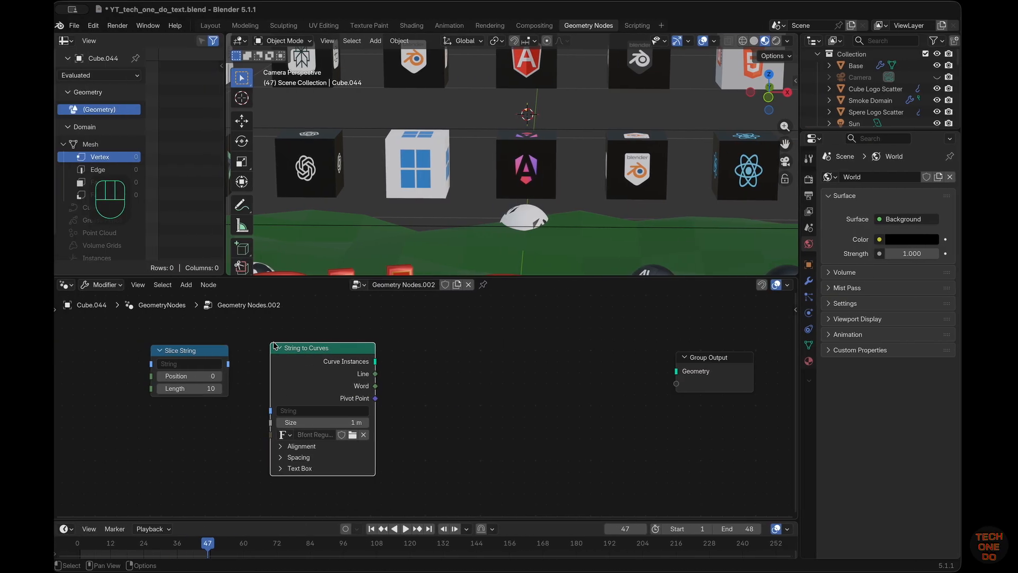
drag(303, 348, 284, 343)
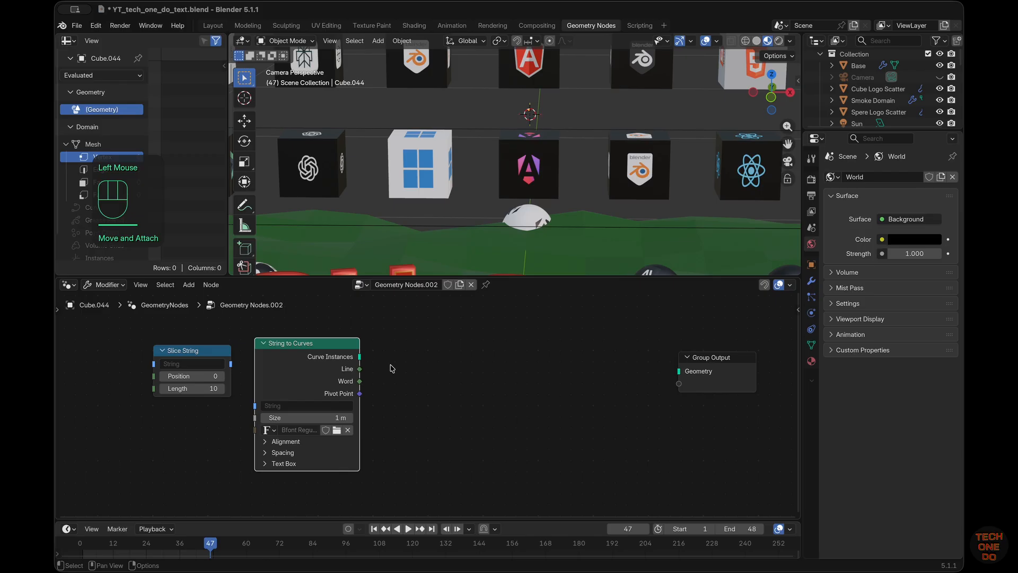
Add a Fill Curve node after the String to Curves node
key(shift+a)
text(fil)
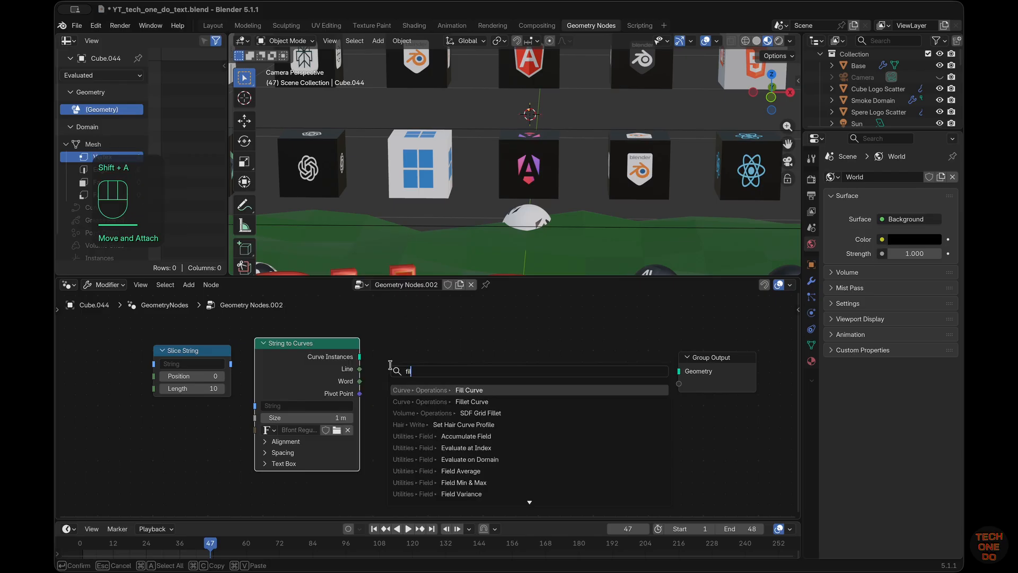
text(l)
key(Return)
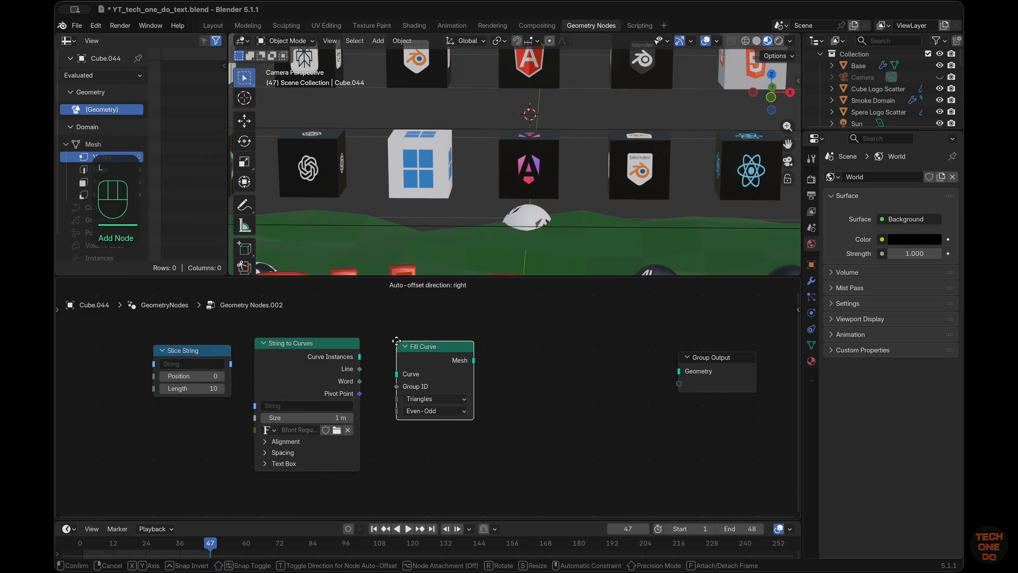
click(396, 340)
Add a Curve to Mesh node between the Fill Curve node and the Group Output
key(shift+a)
mouse_move(449, 359)
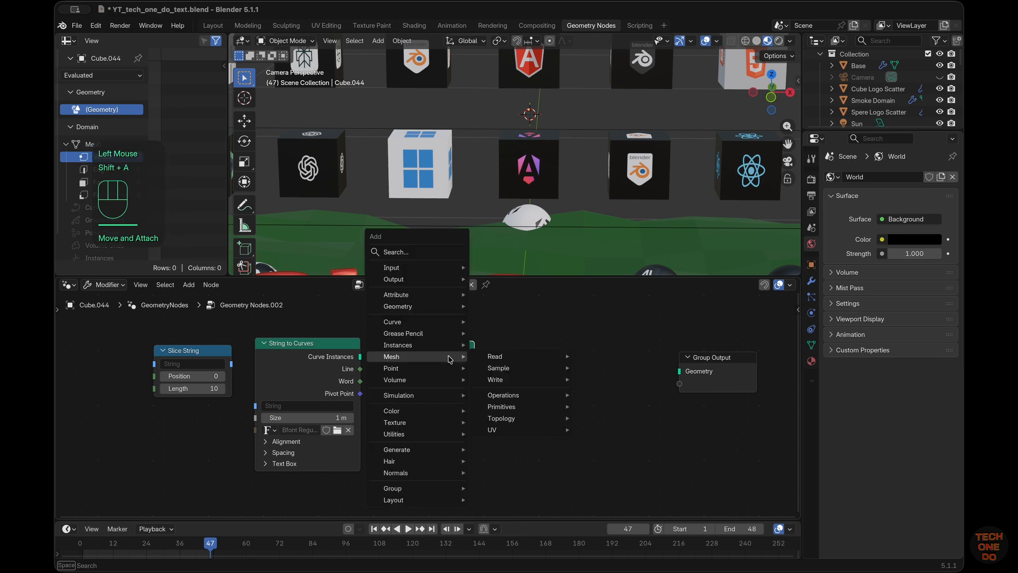
text(curve t)
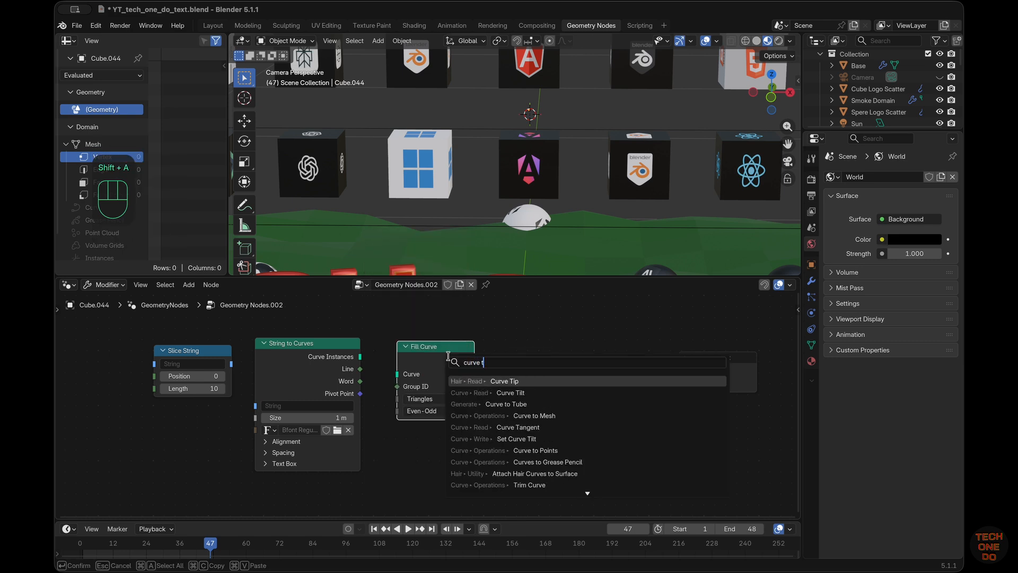
text(o me)
key(Return)
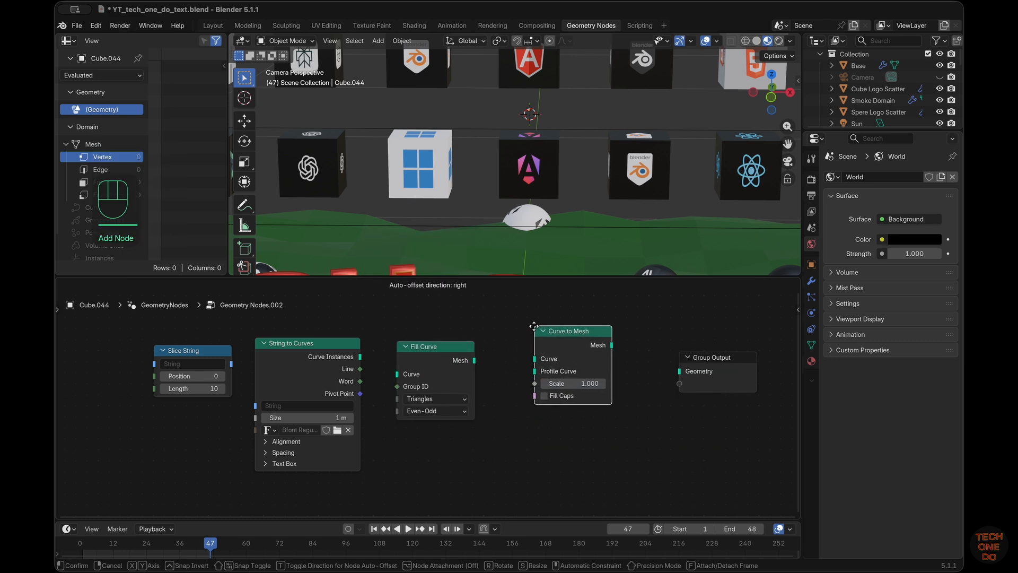
click(503, 342)
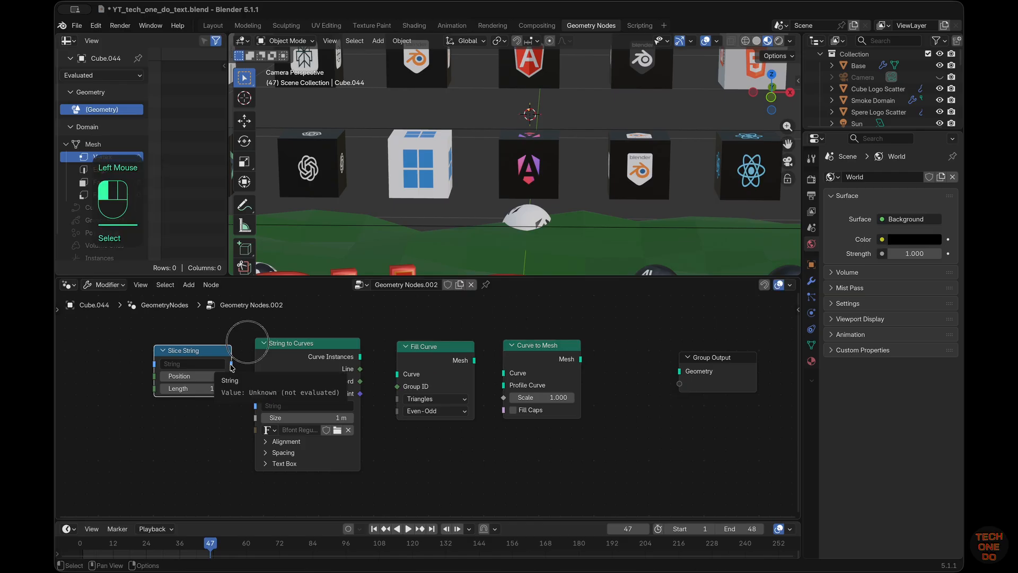
Enter "ONE STOP SHOP FOR ALL THINGS TECH..." as the string of the Slice String node
double_click(180, 365)
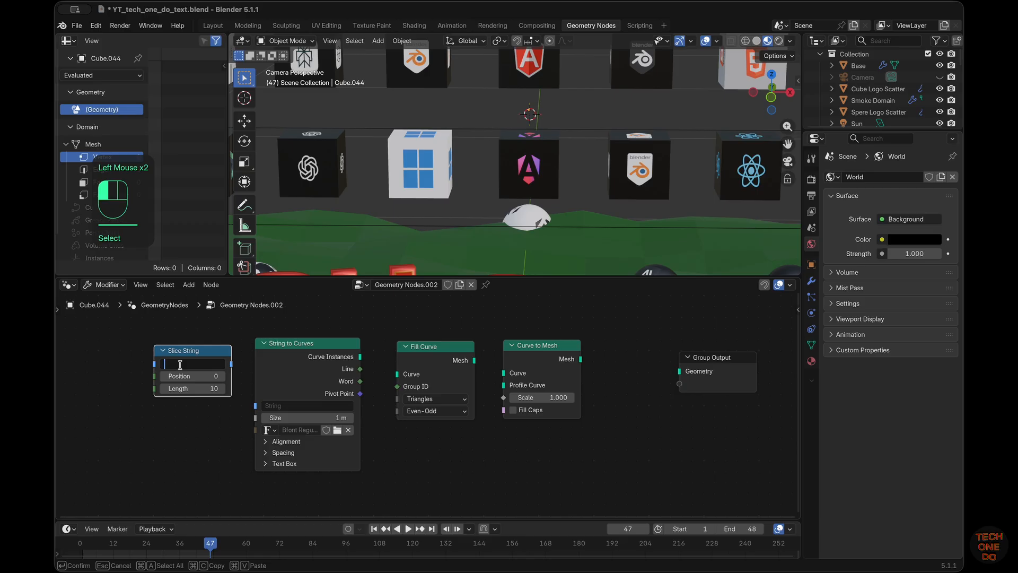
text(ON)
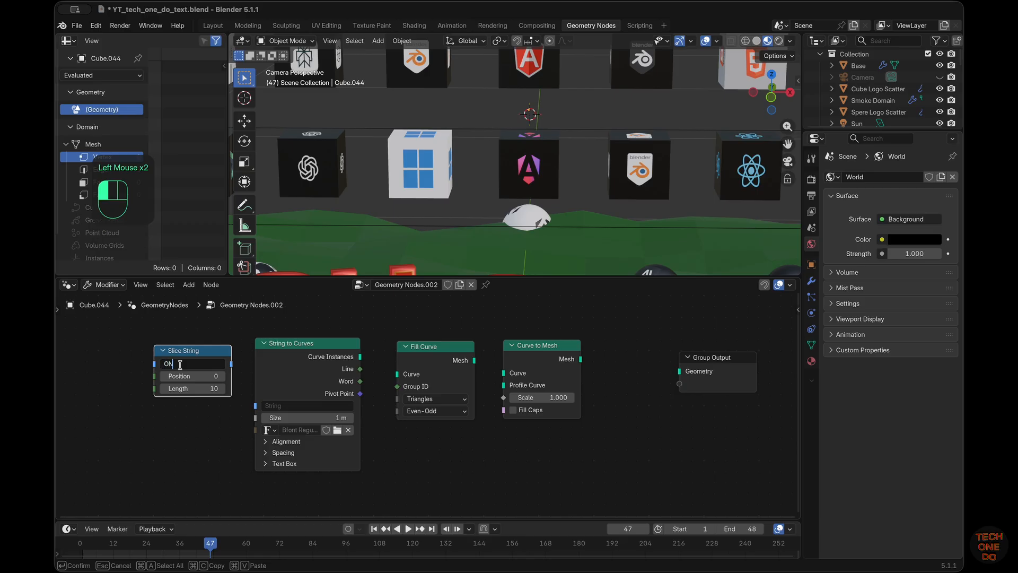
text(E STOP SHOP F)
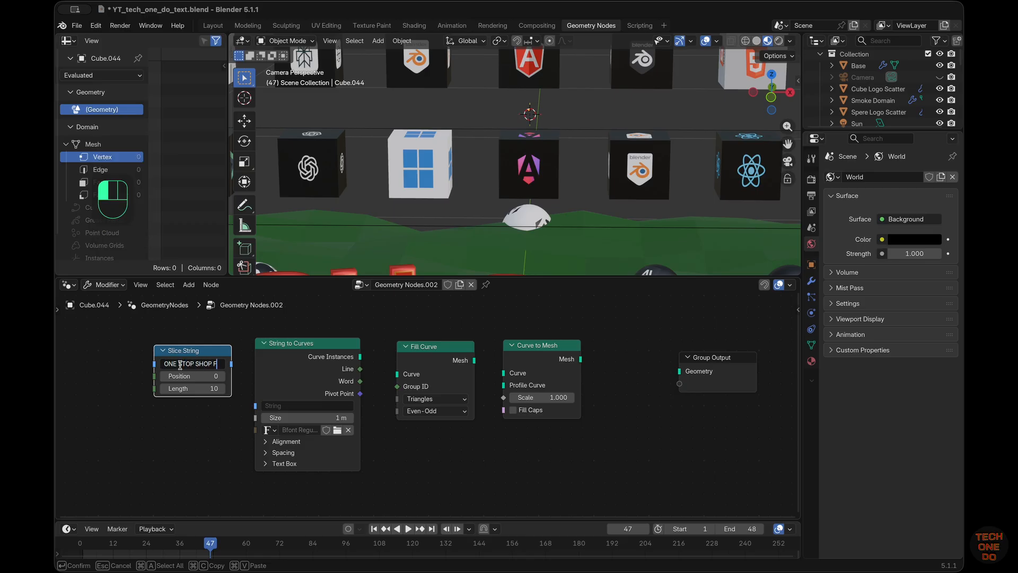
text(OR ALL THINGS)
text(TECH...)
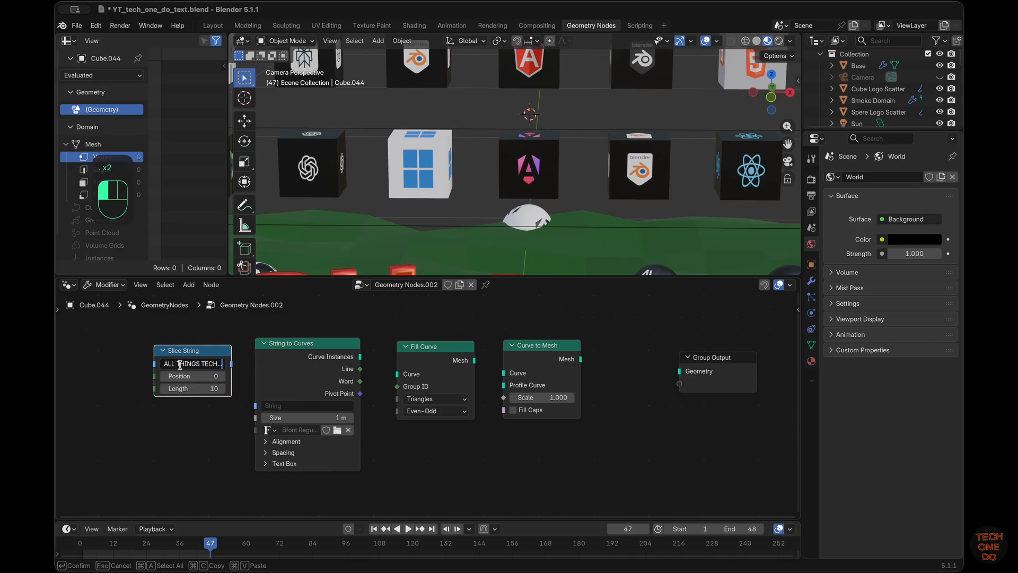
click(211, 418)
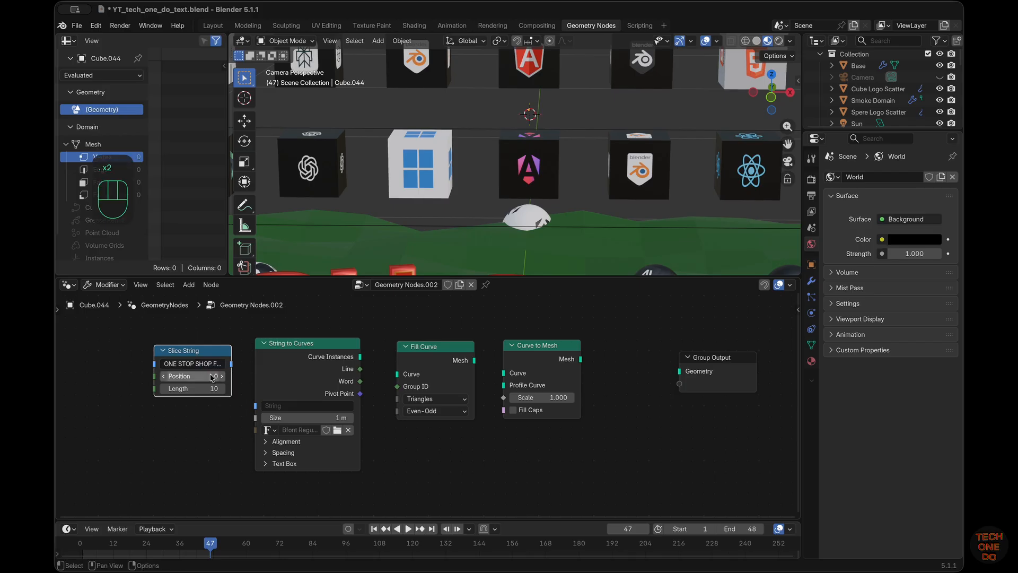
Set the Slice String node's length to 30
click(209, 366)
click(217, 388)
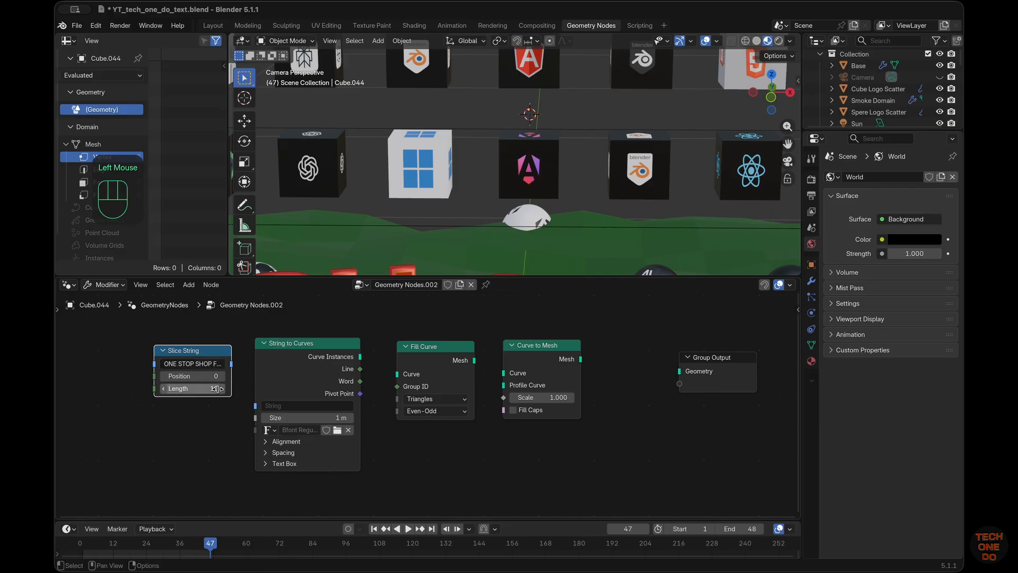
click(217, 388)
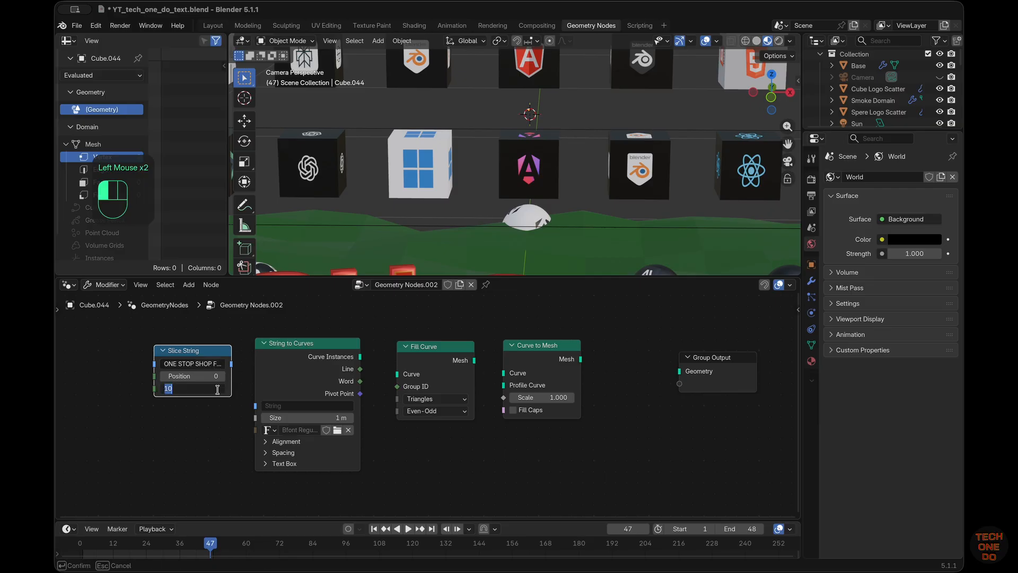
text(3)
key(Return)
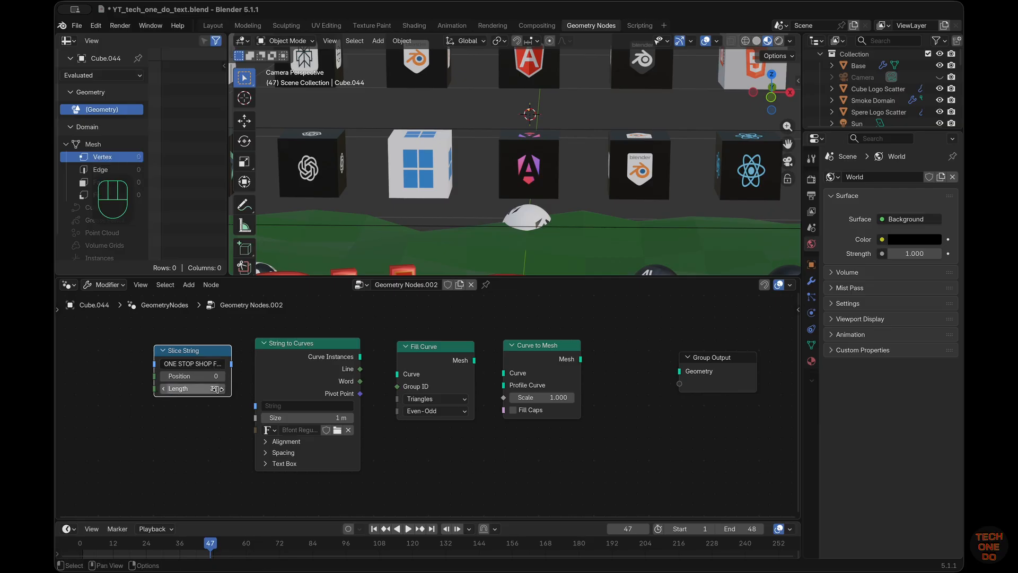
Link Slice String through String to Curves, Fill Curve and Curve to Mesh to the Group Output's geometry
click(503, 490)
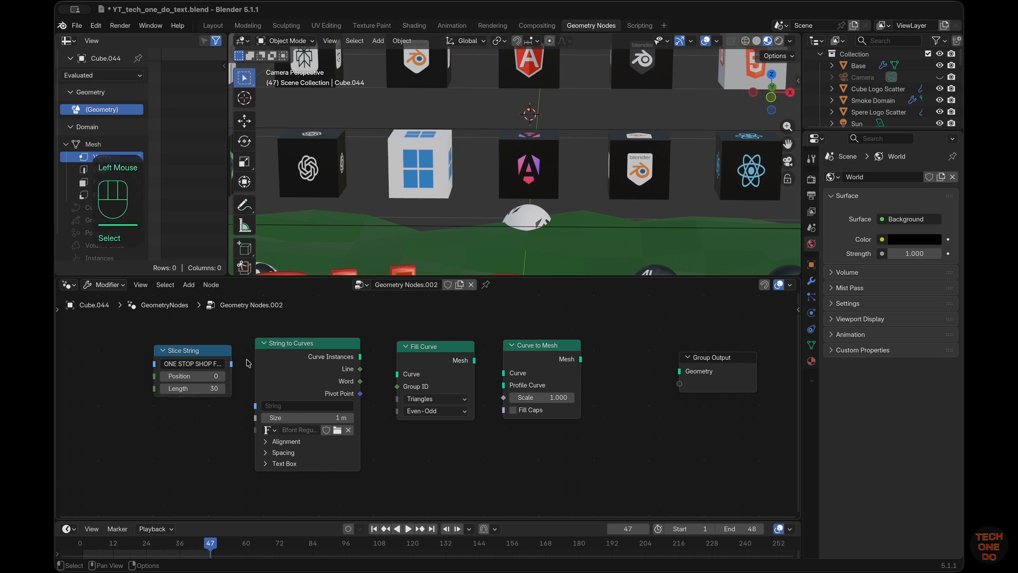
drag(238, 368, 256, 406)
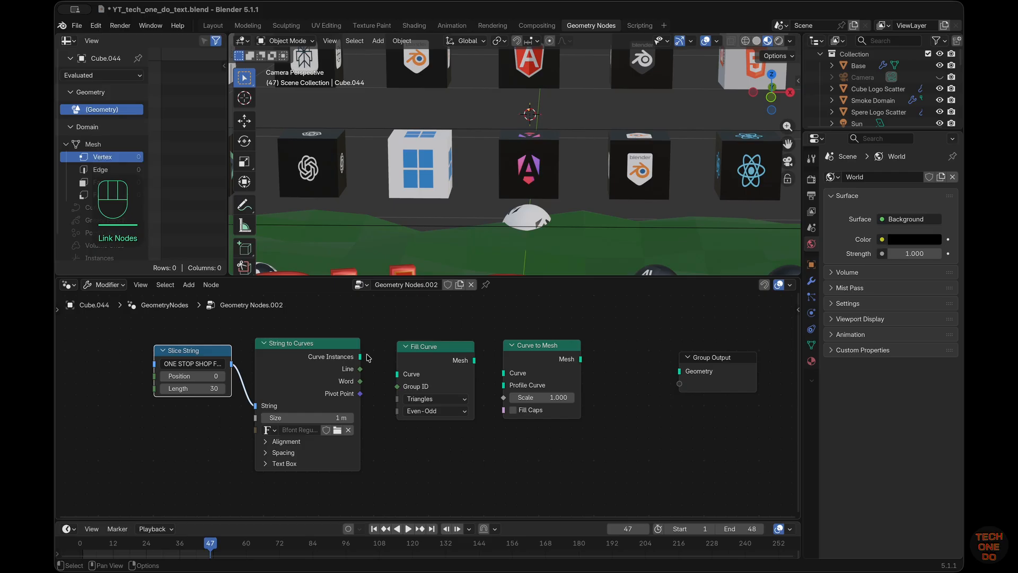
drag(360, 357, 397, 374)
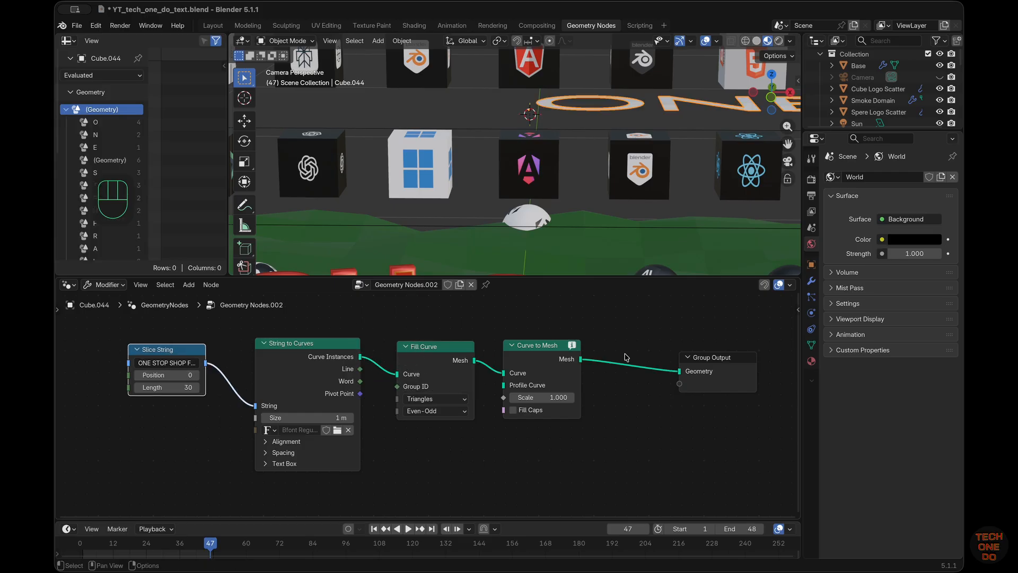
Insert a Transform Geometry node between Curve to Mesh and Group Output and set its X rotation to 90°
key(shift+a)
text(TRAN)
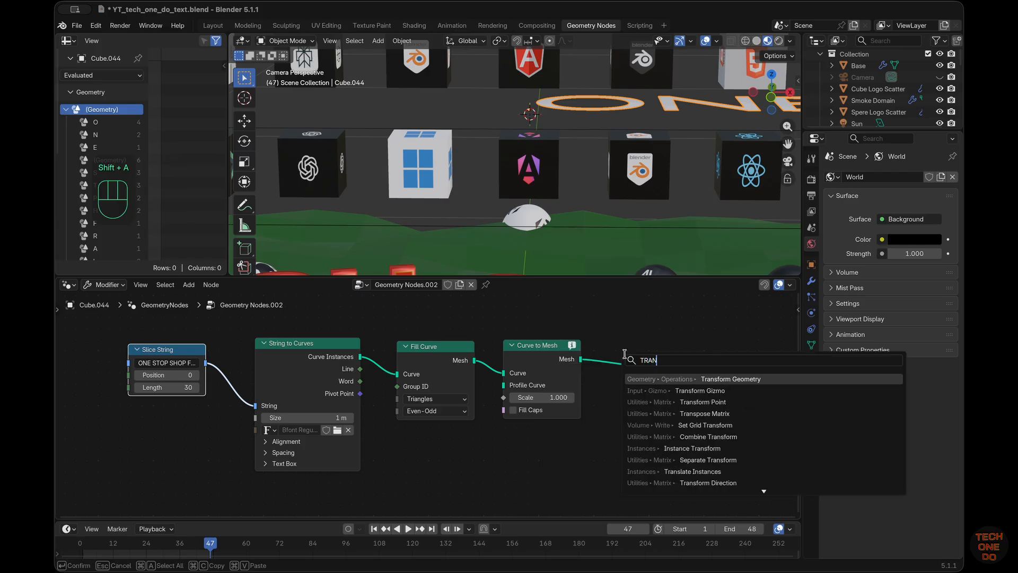
key(Return)
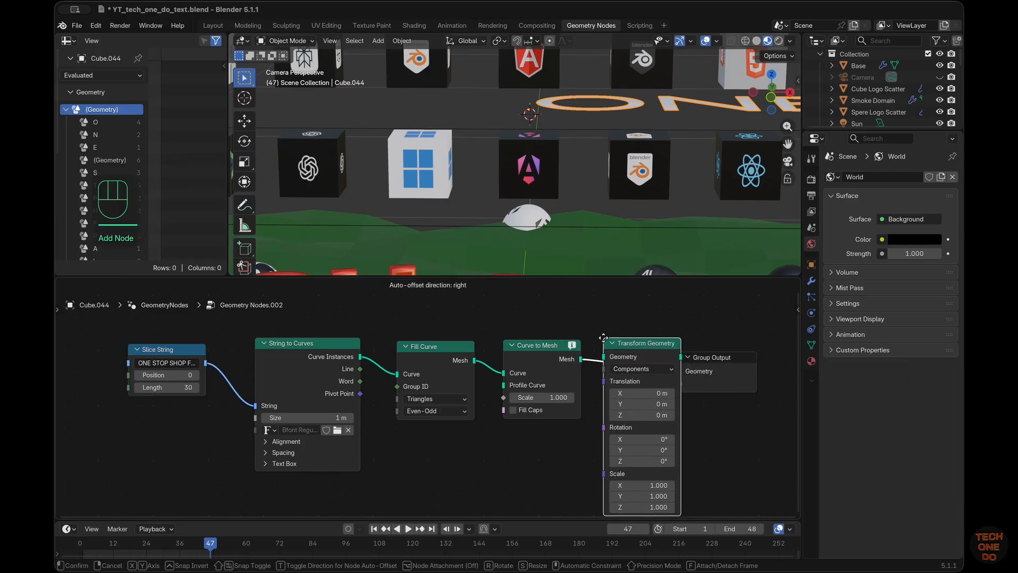
click(614, 344)
double_click(655, 439)
text(90)
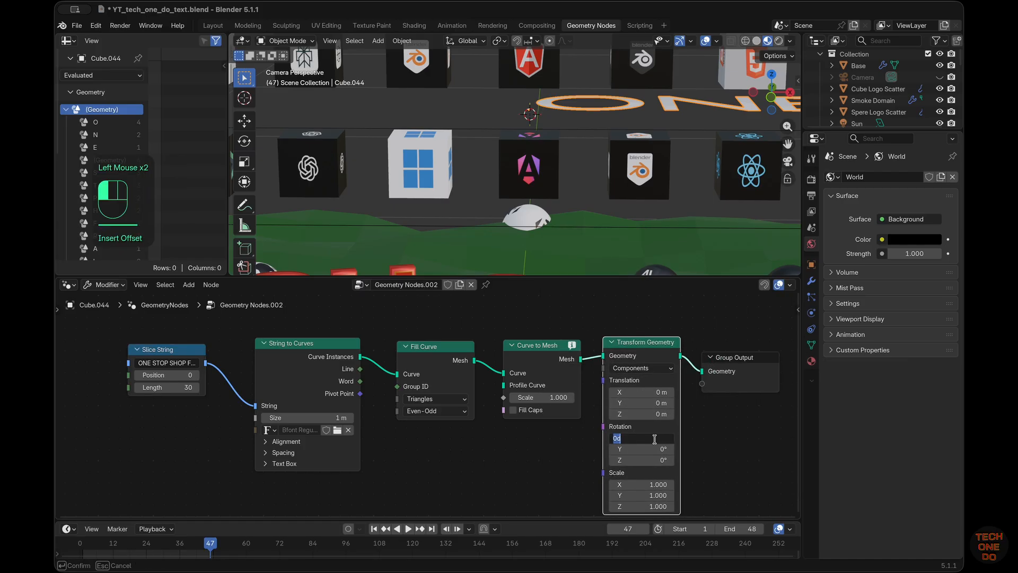
key(Return)
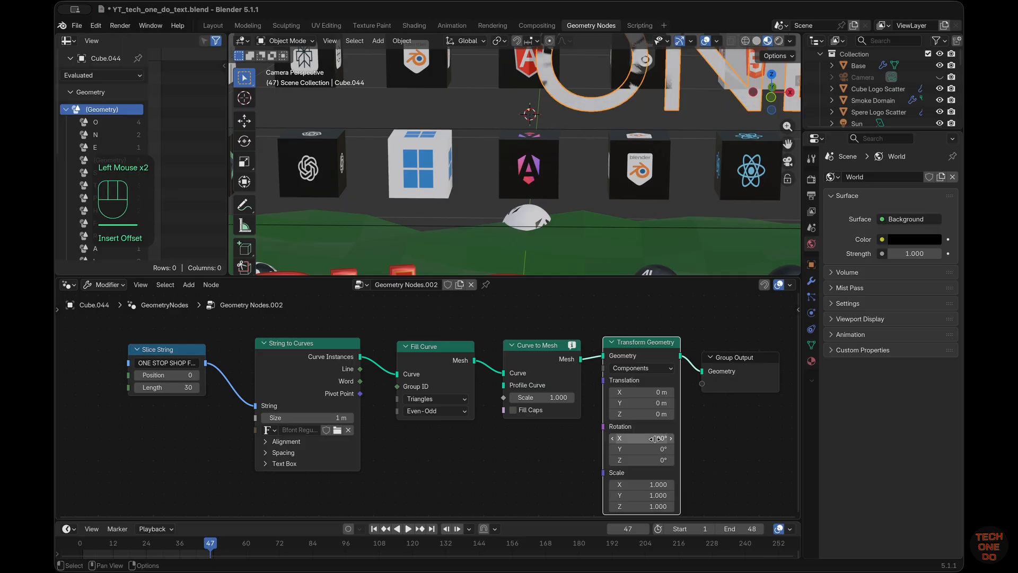
click(732, 449)
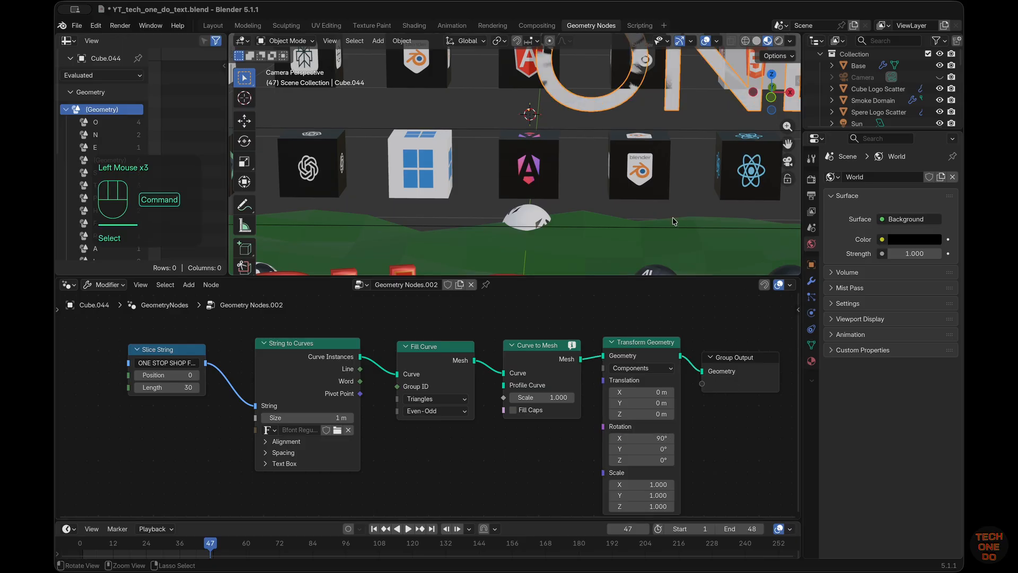
Set the String to Curves horizontal alignment to Center and its text size to 0.12 m
super+scroll(673, 218, down, 5)
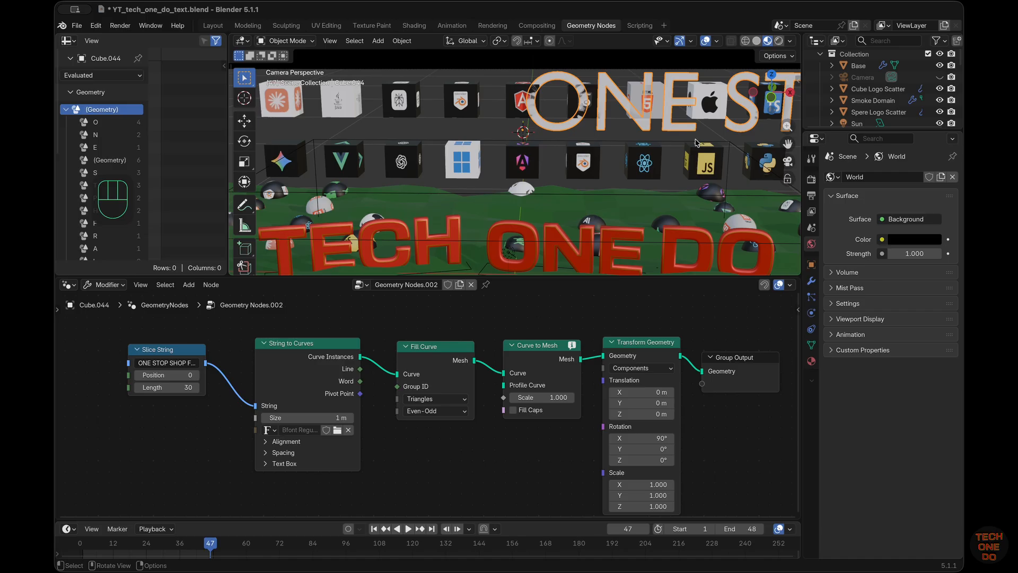
key(slash)
key(slash)
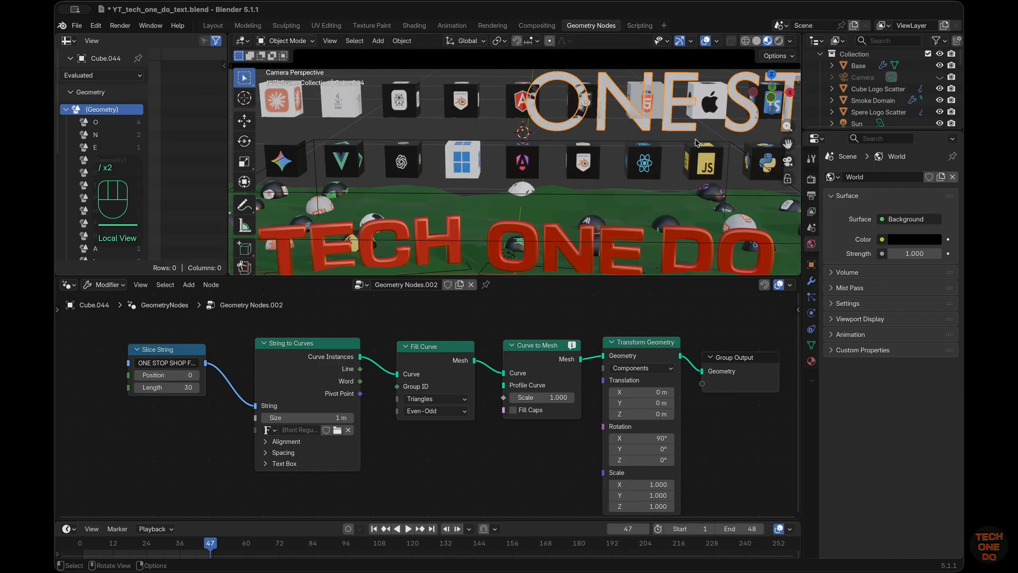
click(264, 441)
click(300, 455)
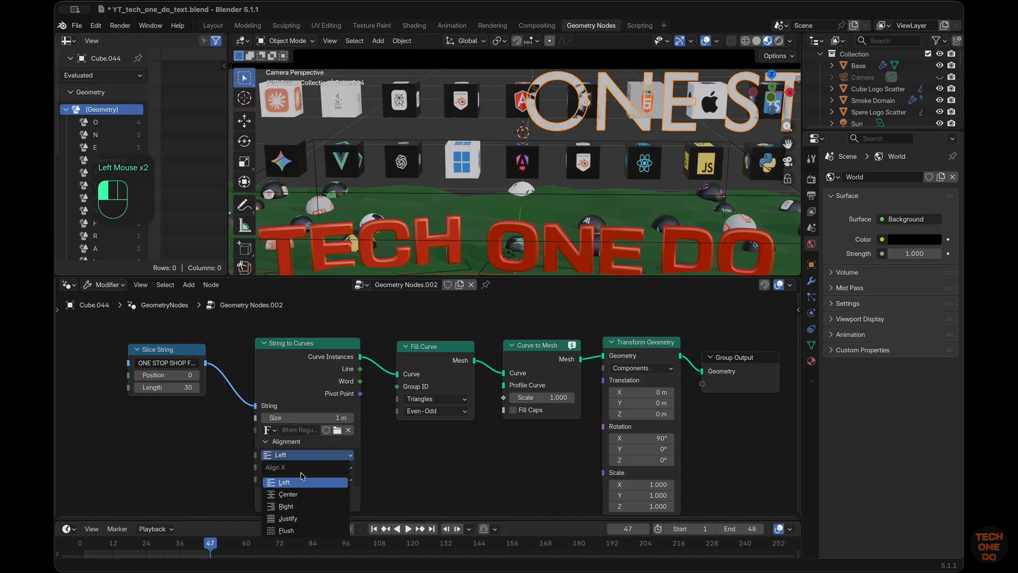
click(302, 499)
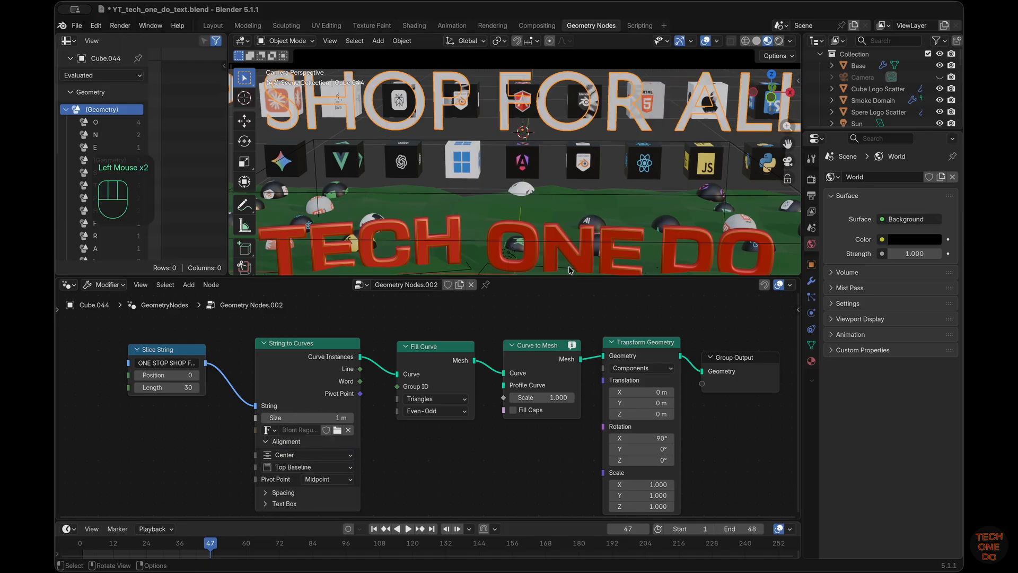
drag(340, 417, 348, 393)
click(344, 410)
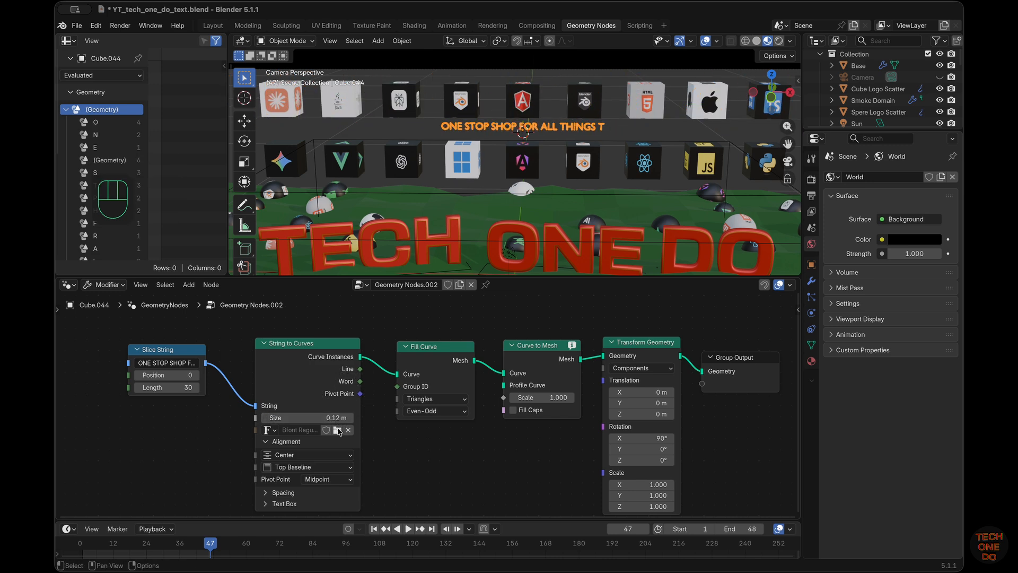
Adjust the Slice String node's length to 36 so that it covers the whole sentence
click(196, 389)
click(195, 388)
click(196, 388)
click(195, 388)
click(196, 388)
click(195, 388)
click(195, 388)
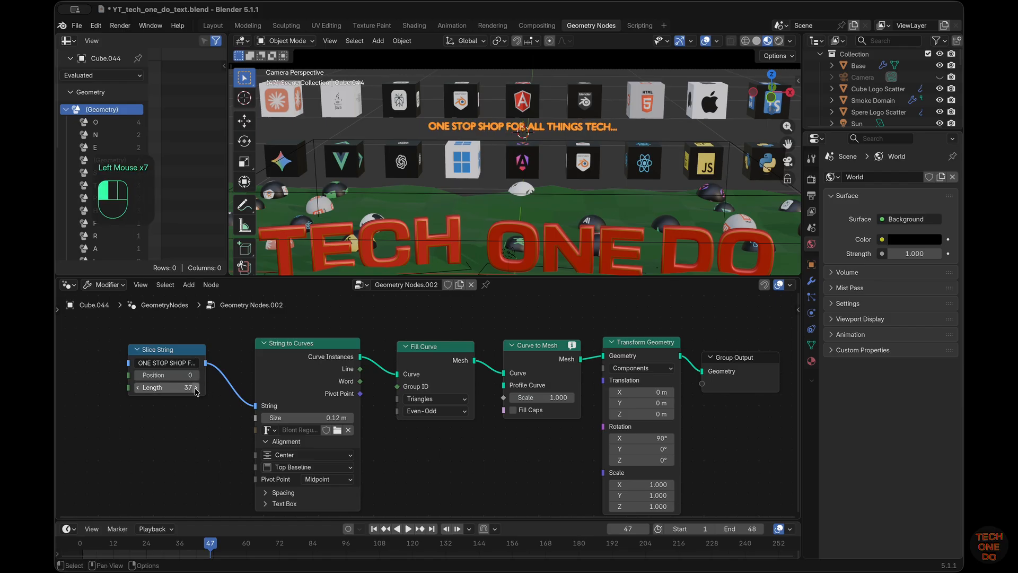
click(138, 389)
click(138, 389)
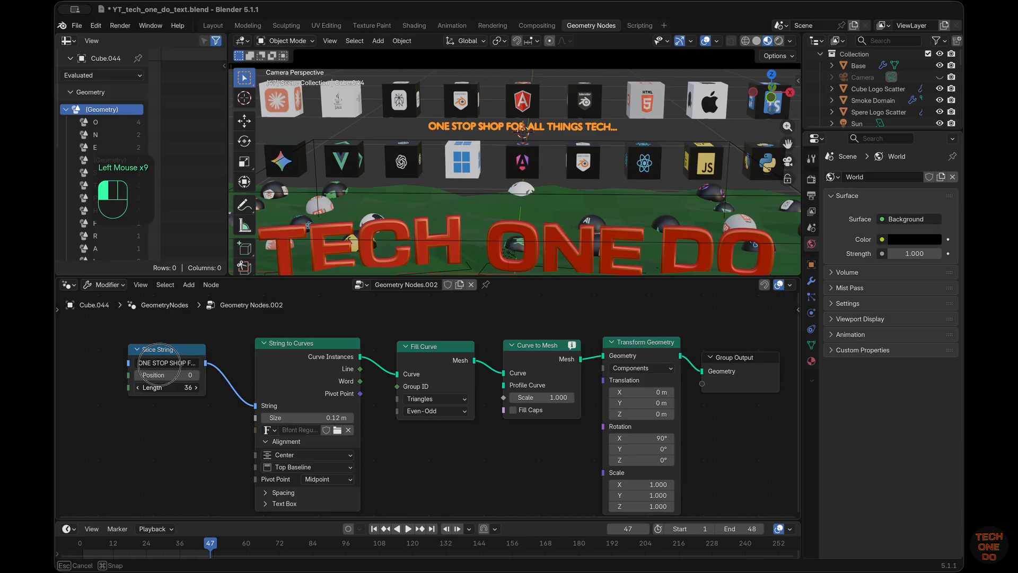
click(195, 389)
click(437, 426)
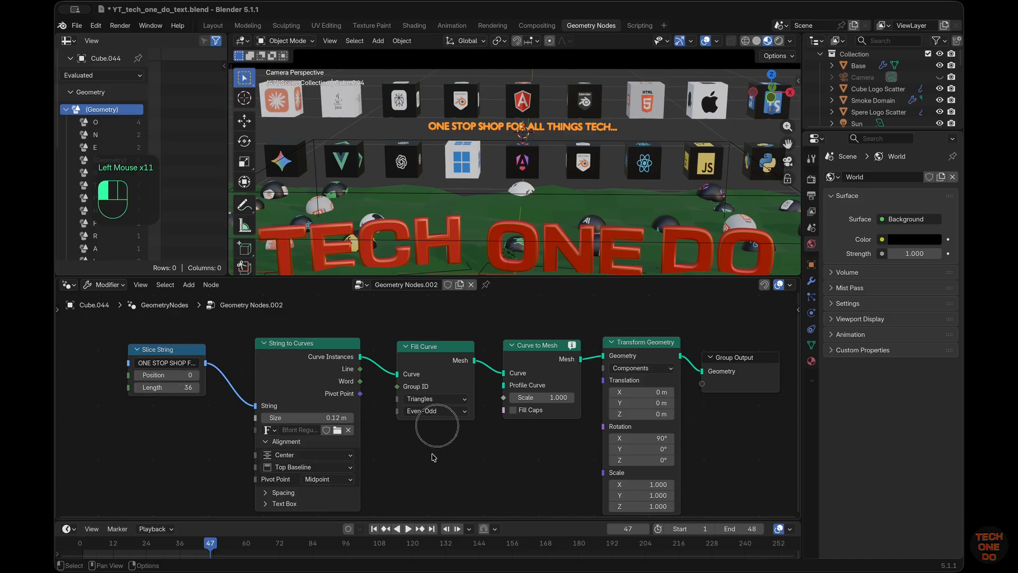
Set the Transform Geometry node's Z translation to -0.02 m to nudge the text down between the logo rows
click(639, 137)
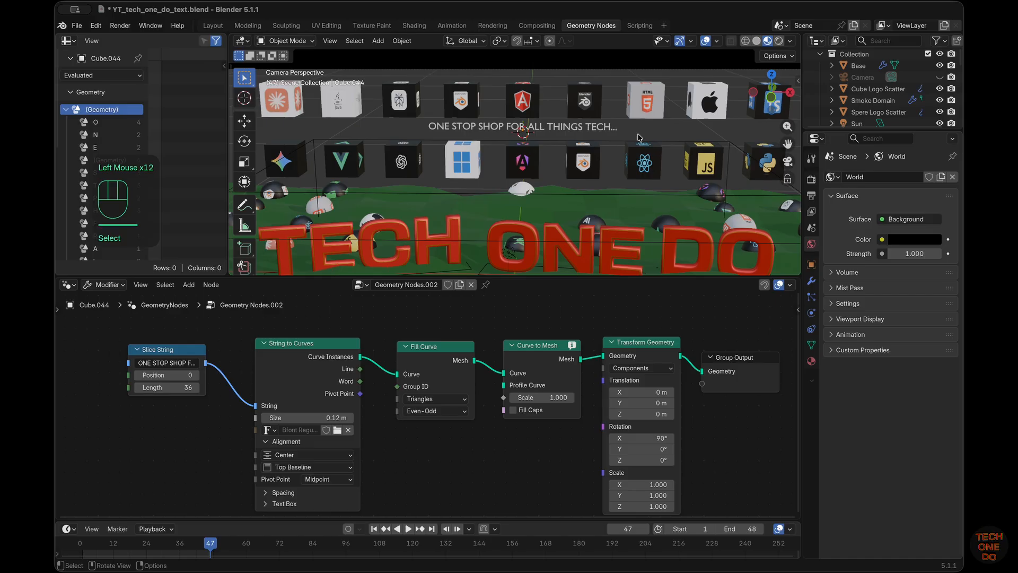
click(583, 134)
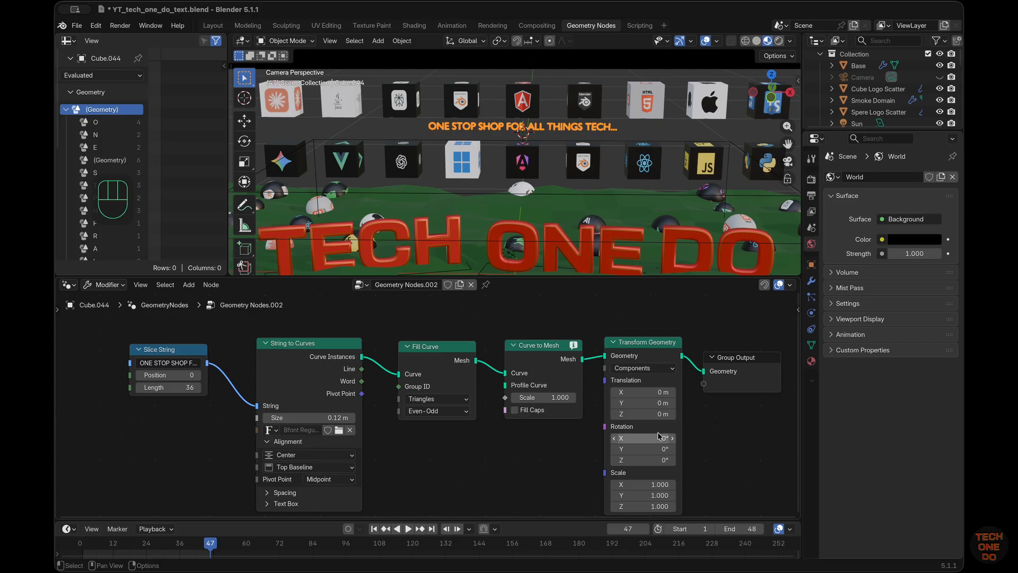
click(660, 414)
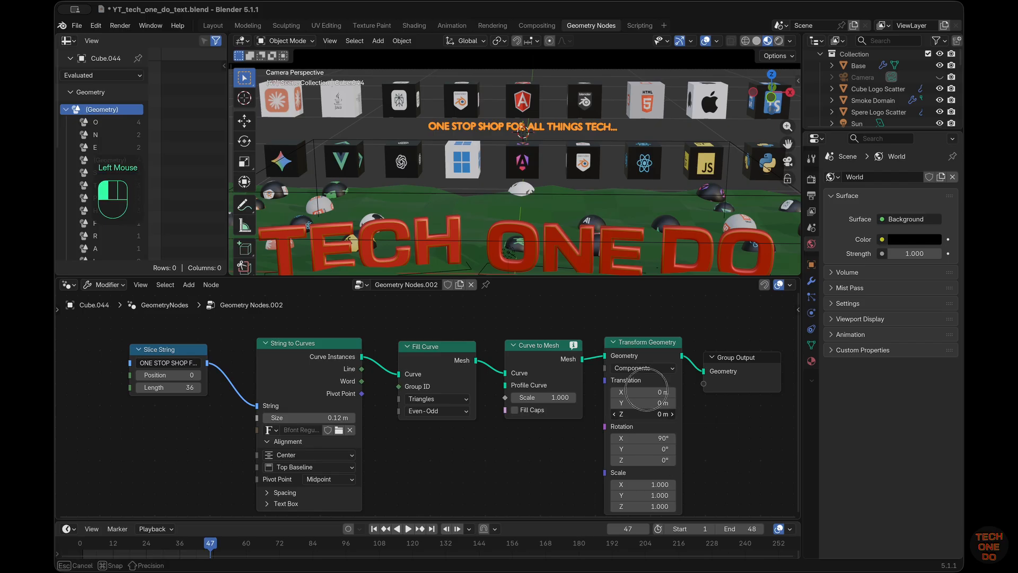
mouse_move(646, 390)
mouse_down()
mouse_move(654, 391)
mouse_move(645, 391)
mouse_up()
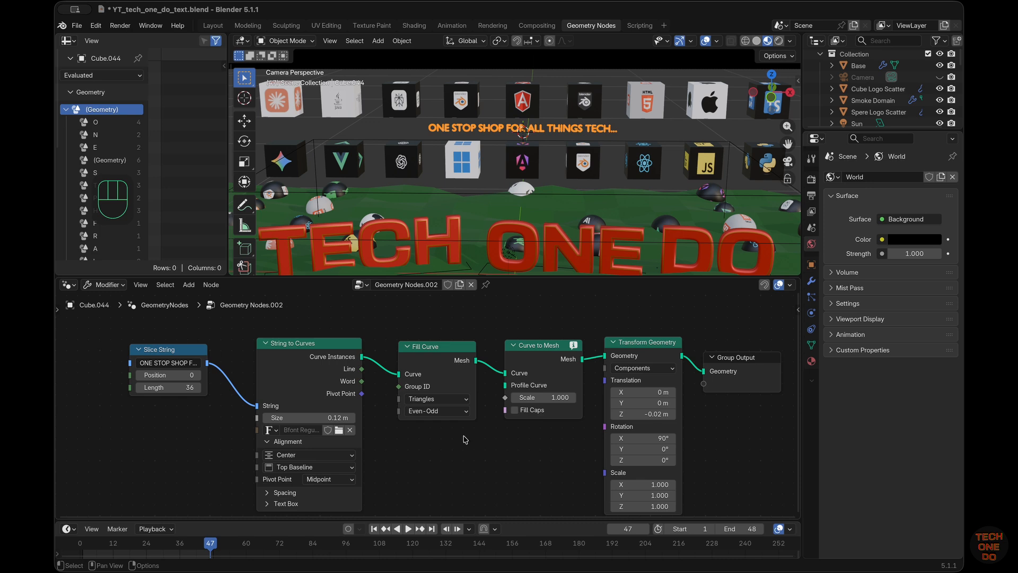
Enlarge the timeline area and shift String to Curves, Fill Curve, Curve to Mesh and Transform Geometry back along the chain, widening the gap before Group Output
drag(577, 518, 580, 486)
drag(291, 327, 269, 324)
drag(408, 339, 369, 337)
drag(530, 329, 495, 331)
drag(639, 326, 620, 326)
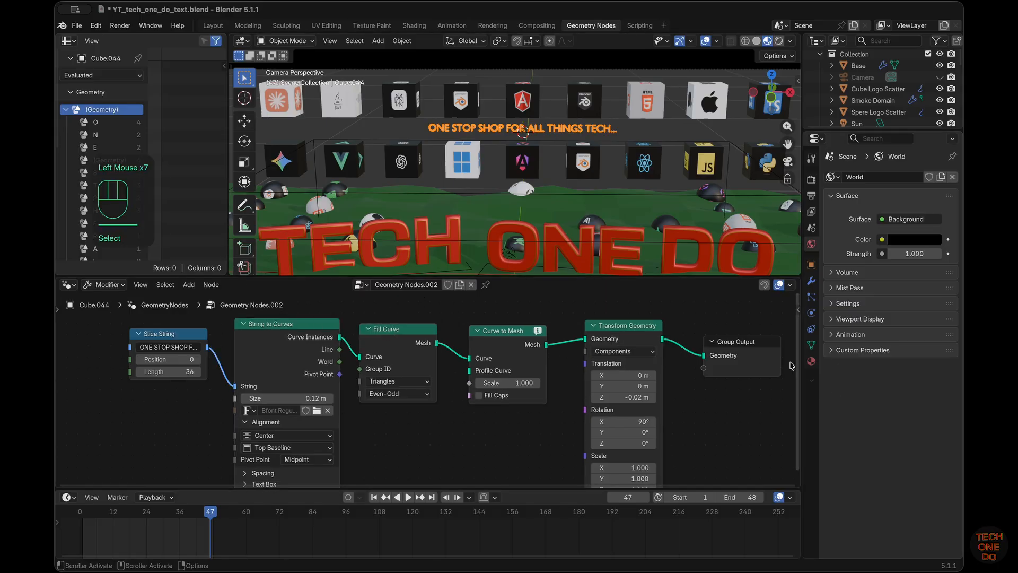
Create a new material on the text object and change its base color to bright green
click(812, 361)
click(897, 226)
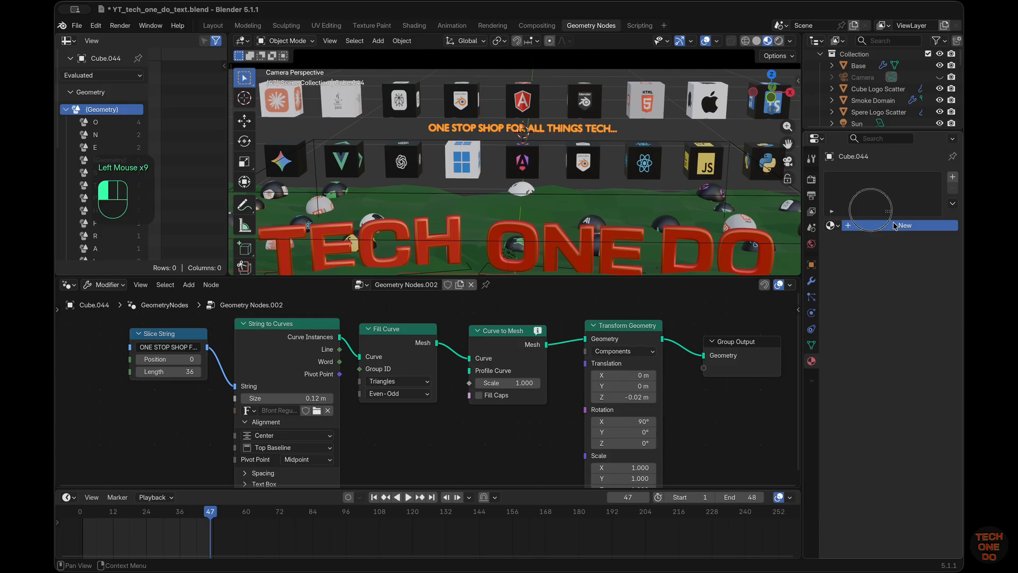
click(689, 133)
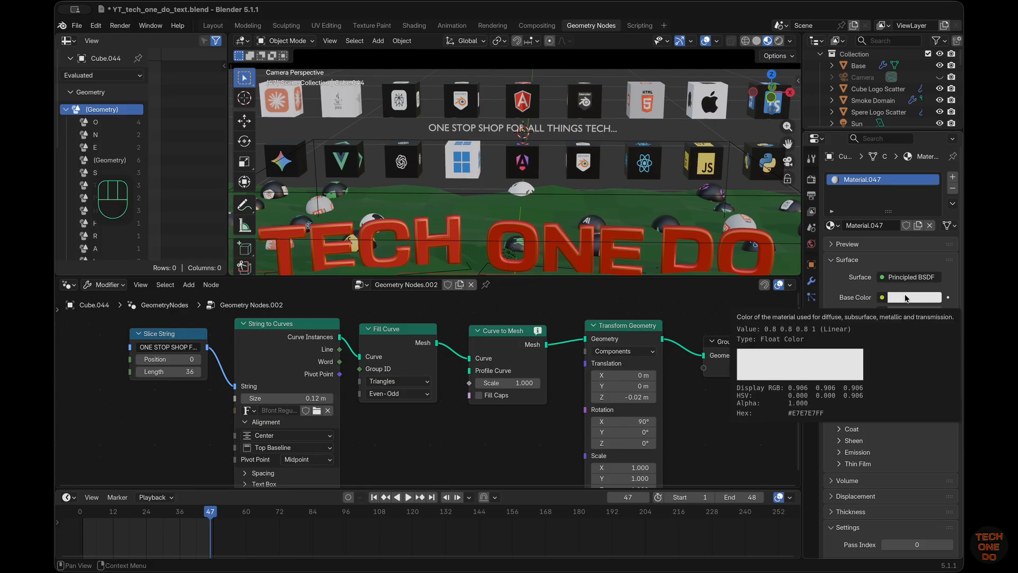
click(906, 298)
drag(856, 130, 861, 109)
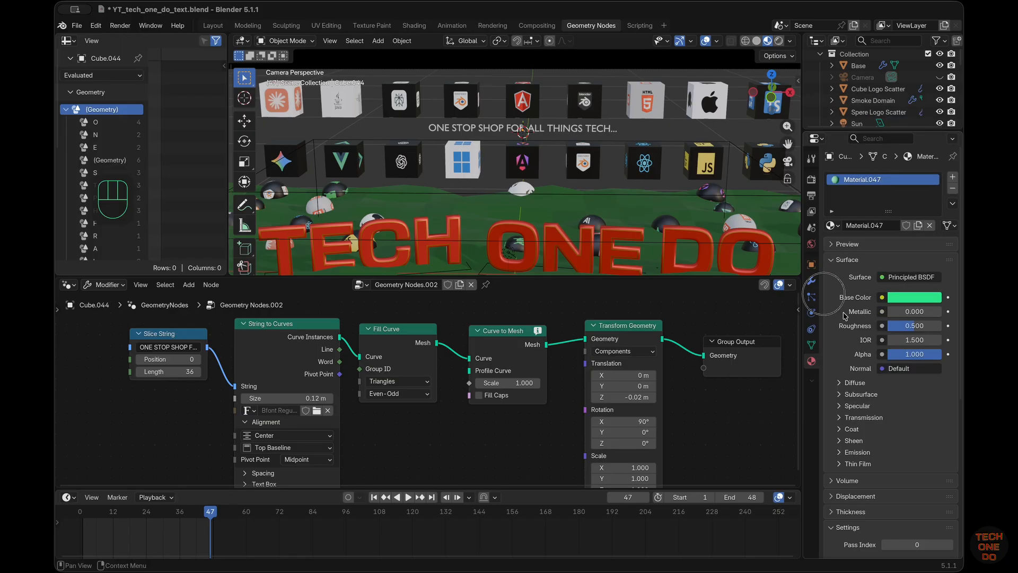
key(Tab)
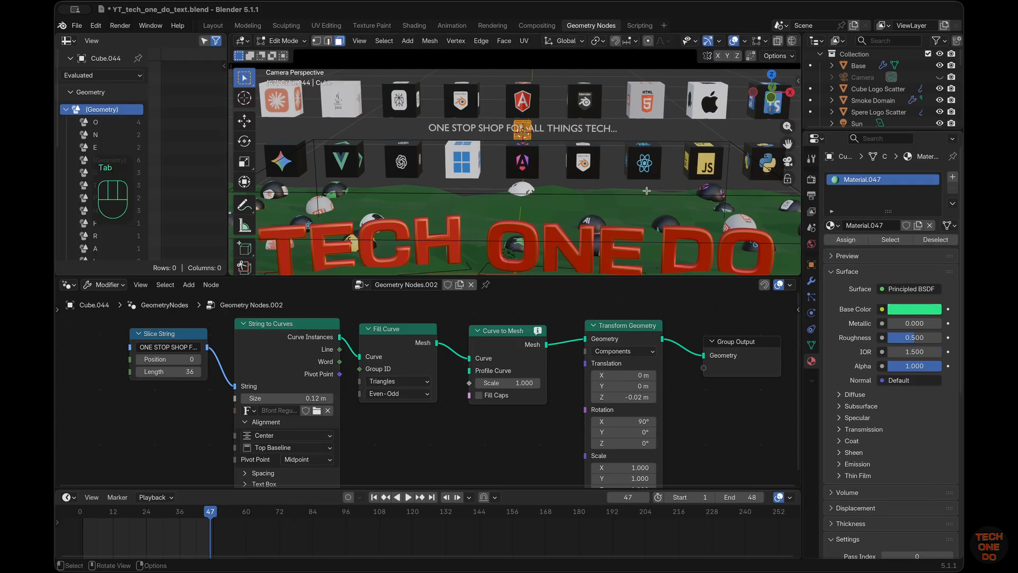
key(Tab)
click(589, 133)
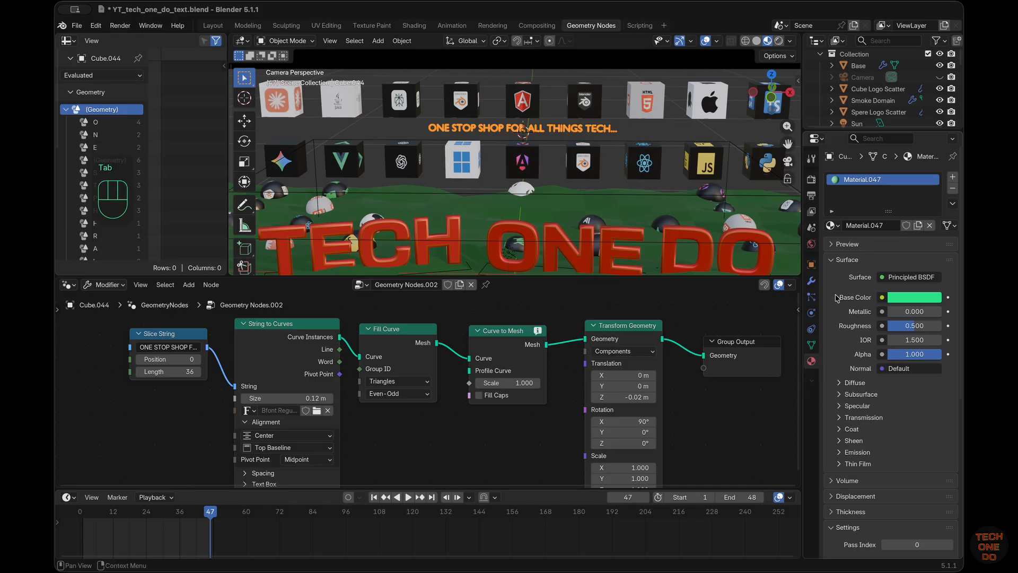
Insert a Set Material node between Transform Geometry and Group Output, moving Transform Geometry aside to make room
click(615, 329)
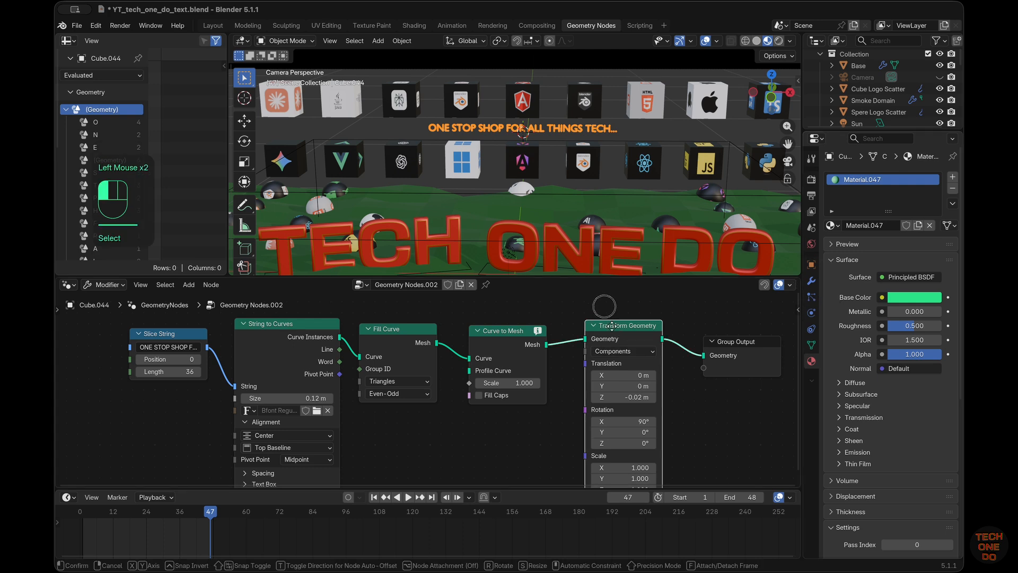
drag(615, 329, 595, 325)
click(681, 365)
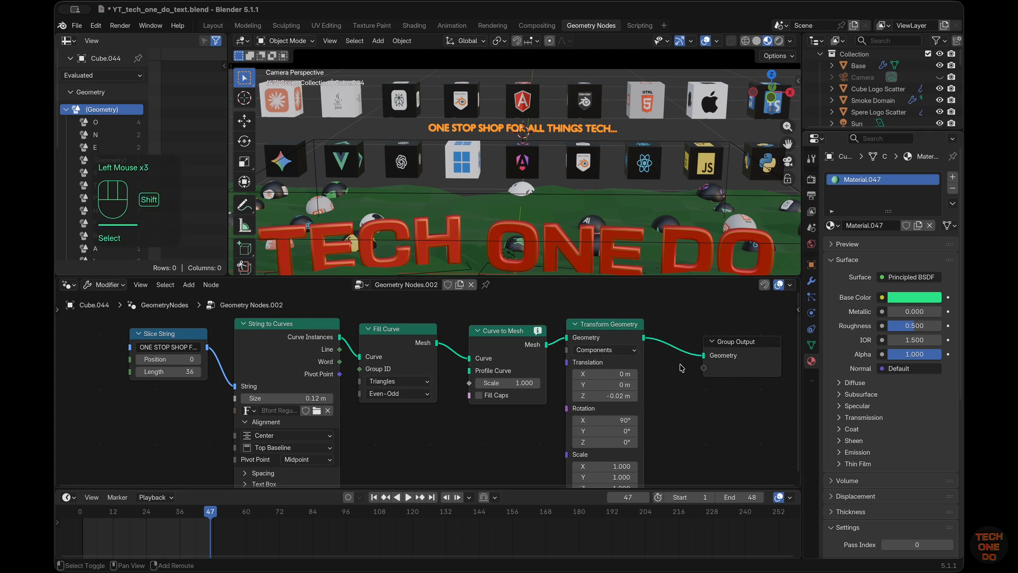
key(shift+a)
mouse_move(681, 366)
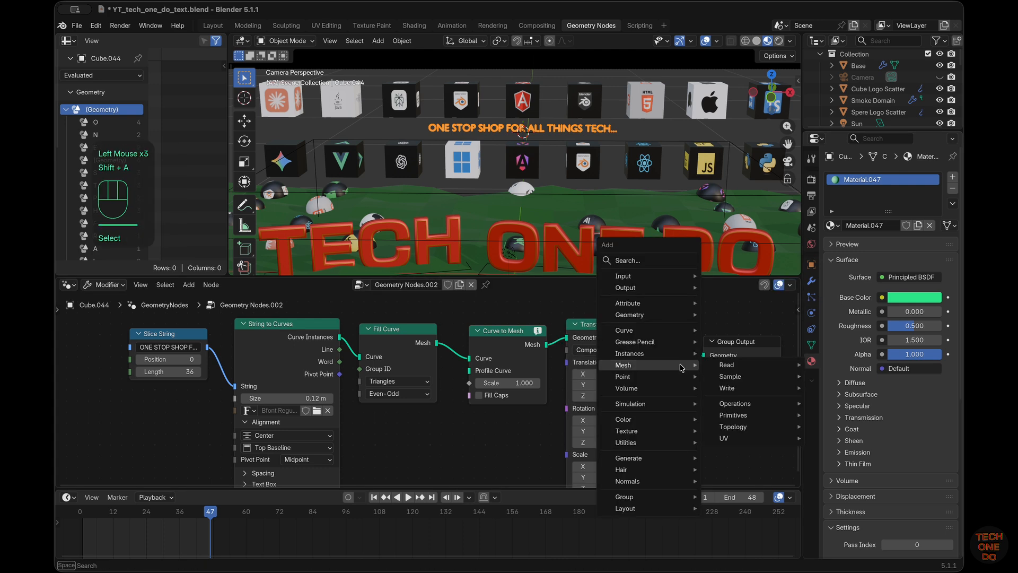
text(MA)
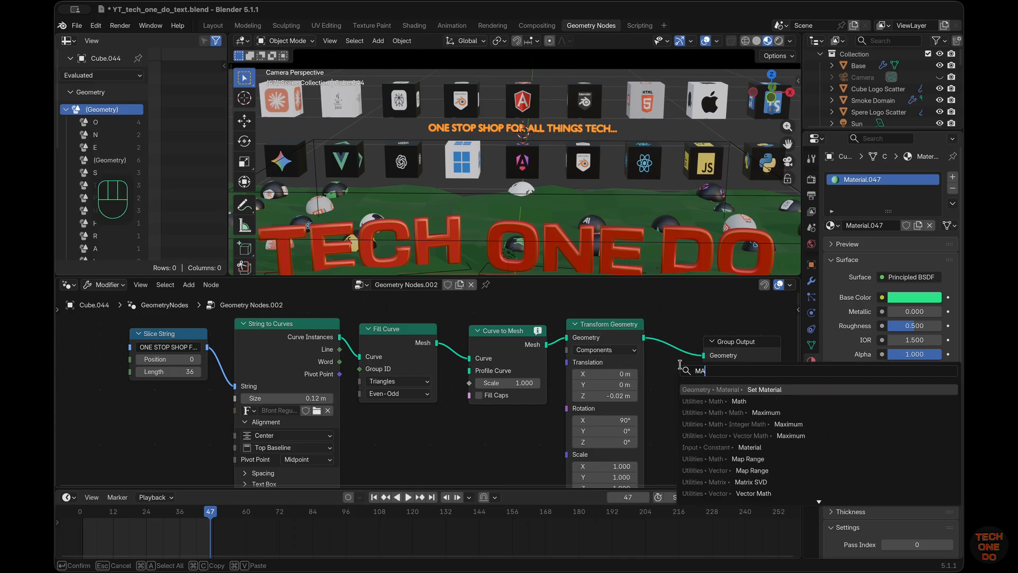
key(Return)
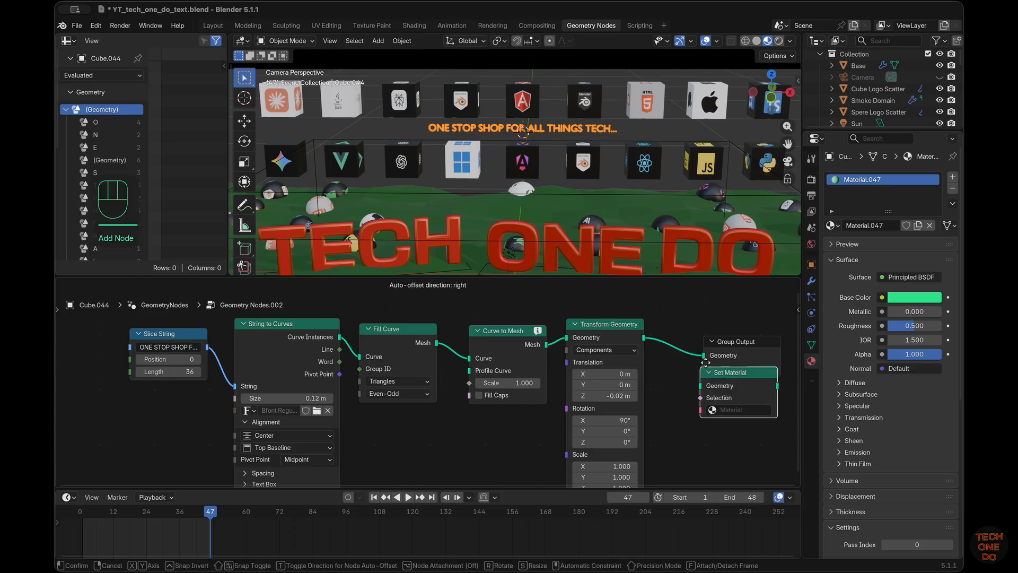
click(706, 363)
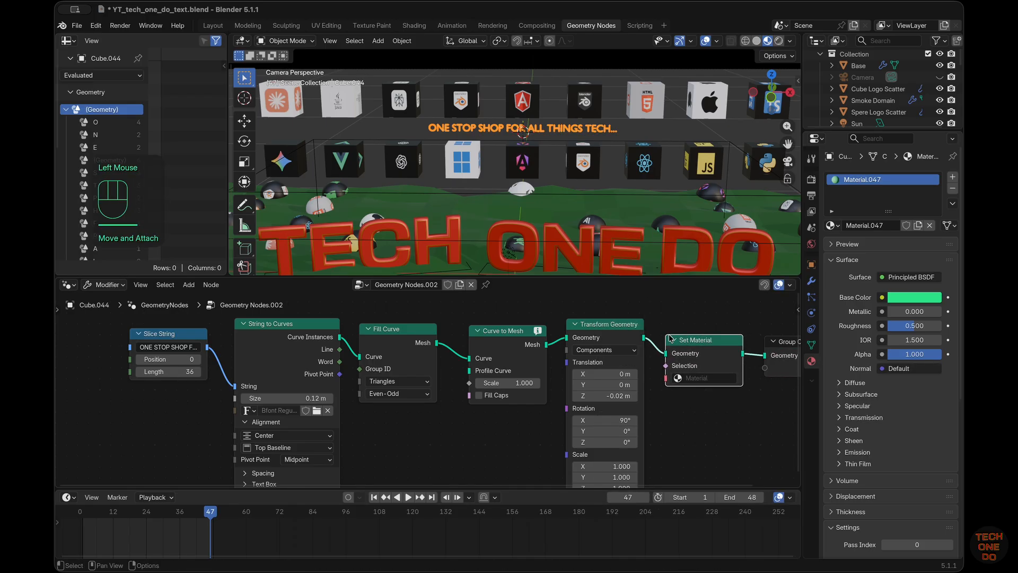
Rename the text object's green material to "Caption Color"
double_click(879, 226)
drag(890, 223, 824, 213)
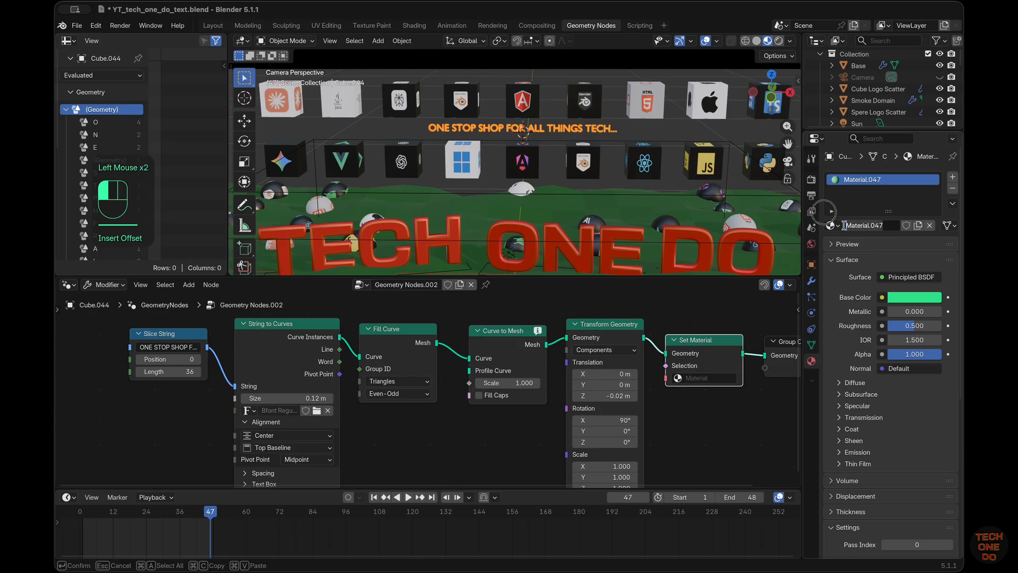
text(F)
key(BackSpace)
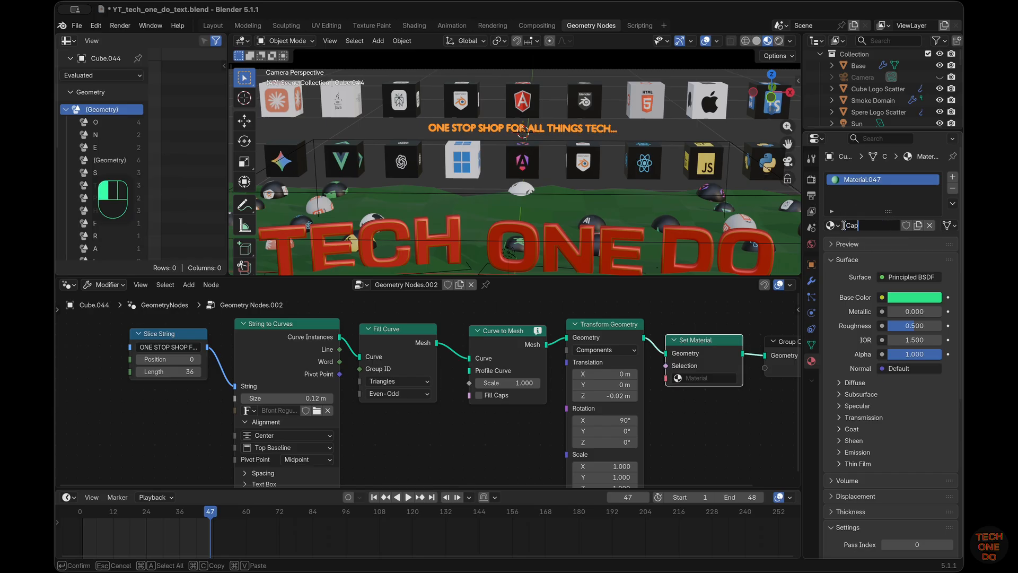
text(Capto)
key(BackSpace)
text(ion Color)
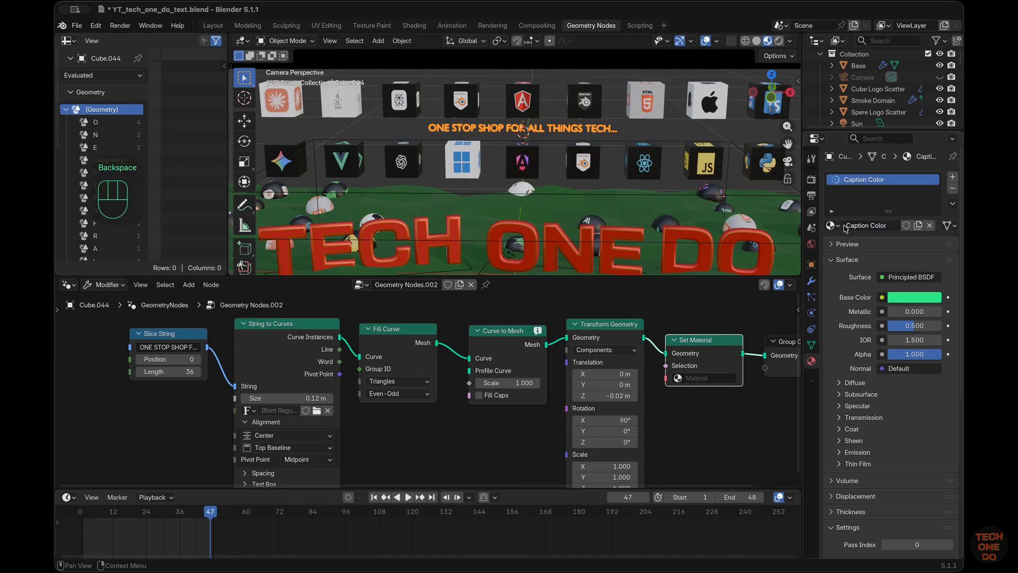
Assign the Caption Color material in the Set Material node and check the deselected text, ending in the camera view
click(684, 378)
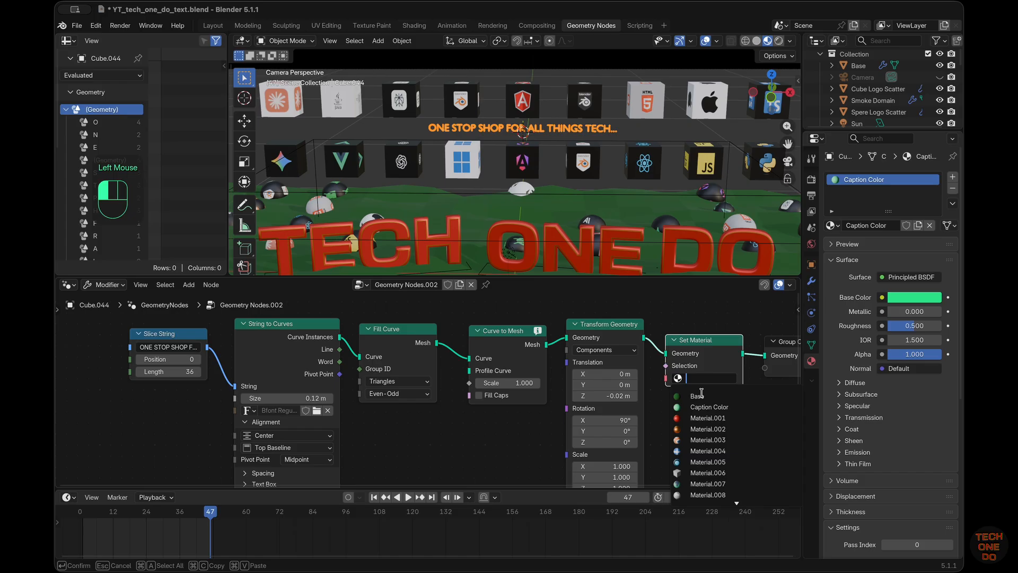
click(714, 408)
click(713, 407)
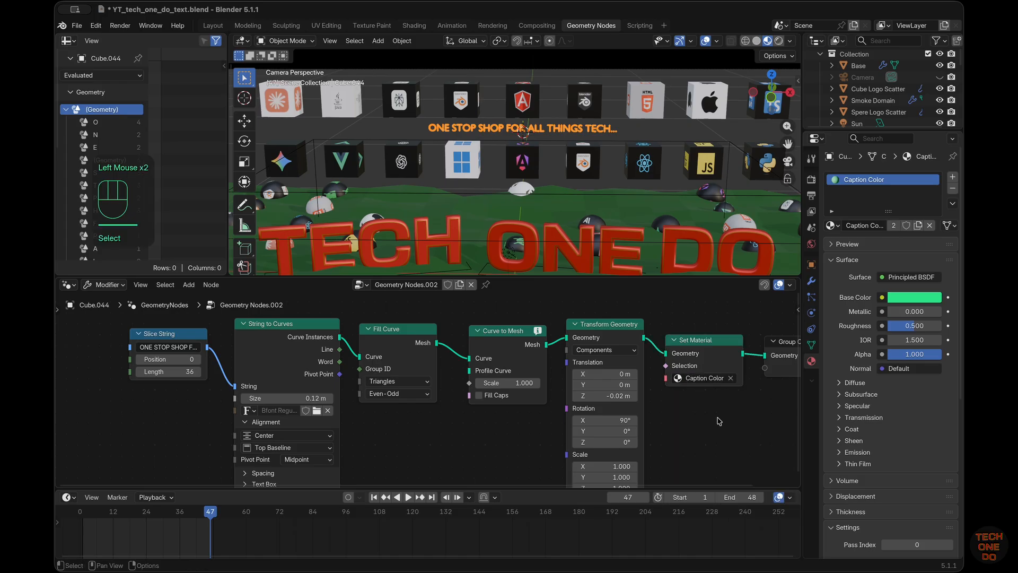
scroll(698, 130, down, 5)
click(684, 114)
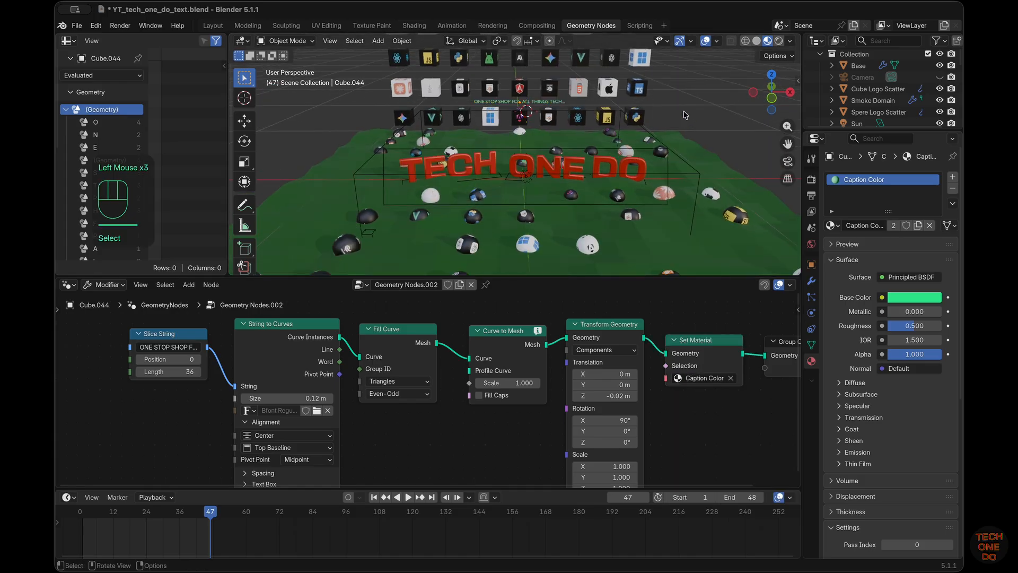
click(787, 161)
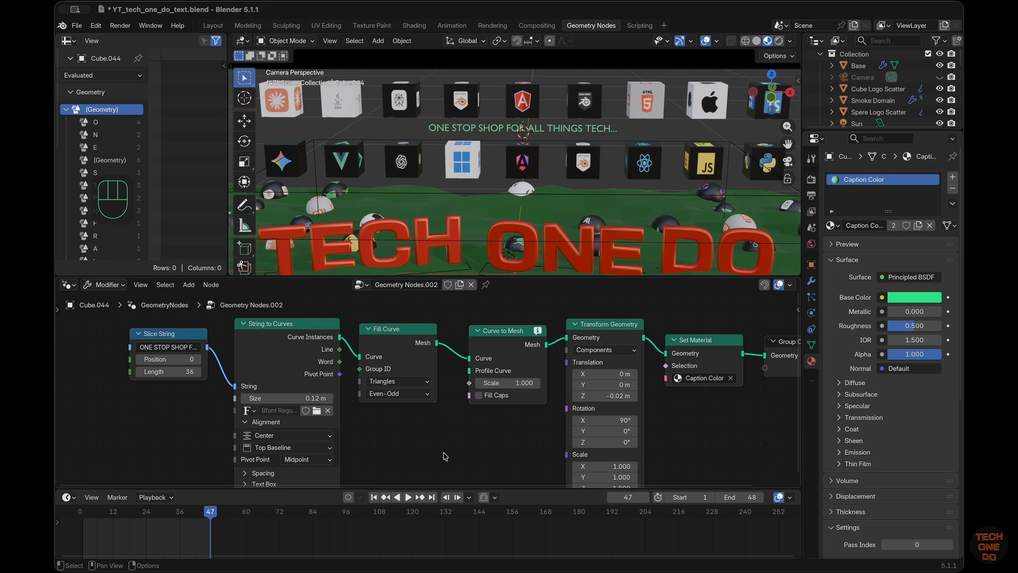
Set the String to Curves text size to 0.18 m and lower the Transform Geometry Z translation to -0.06 m
click(330, 398)
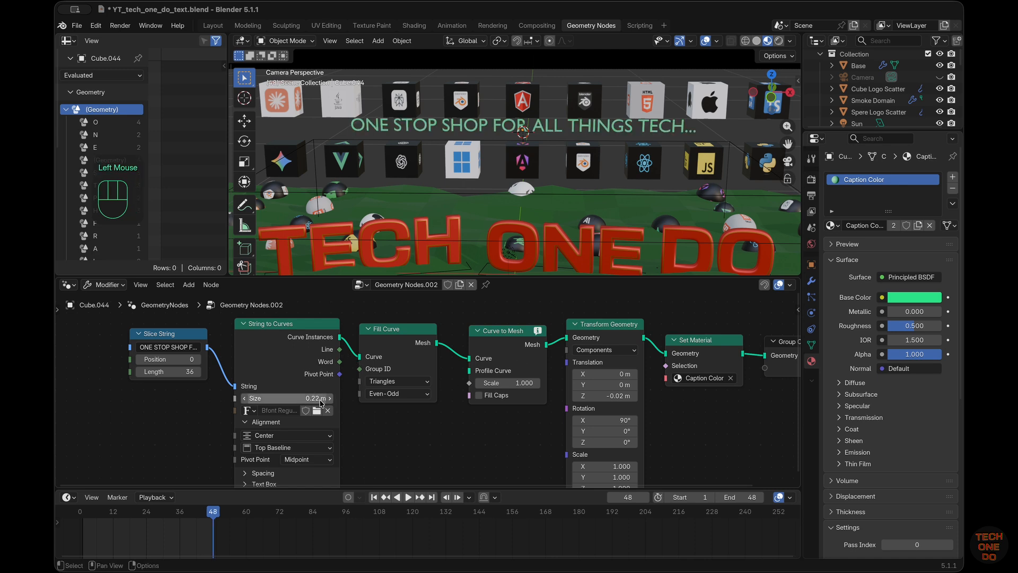
mouse_move(321, 400)
mouse_down()
mouse_move(310, 400)
mouse_move(320, 402)
mouse_up()
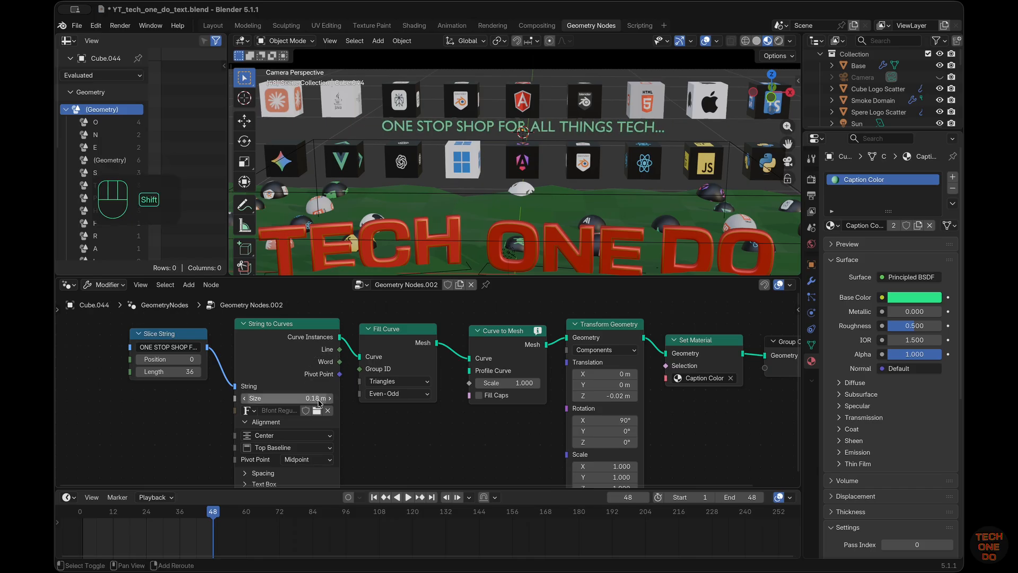
click(585, 395)
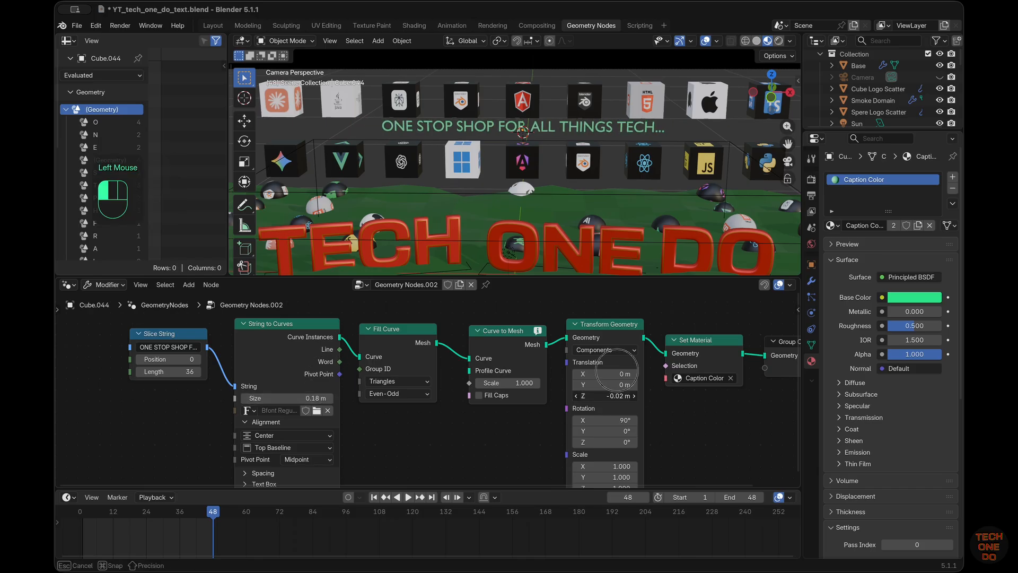
click(675, 416)
shift+drag(615, 396, 616, 373)
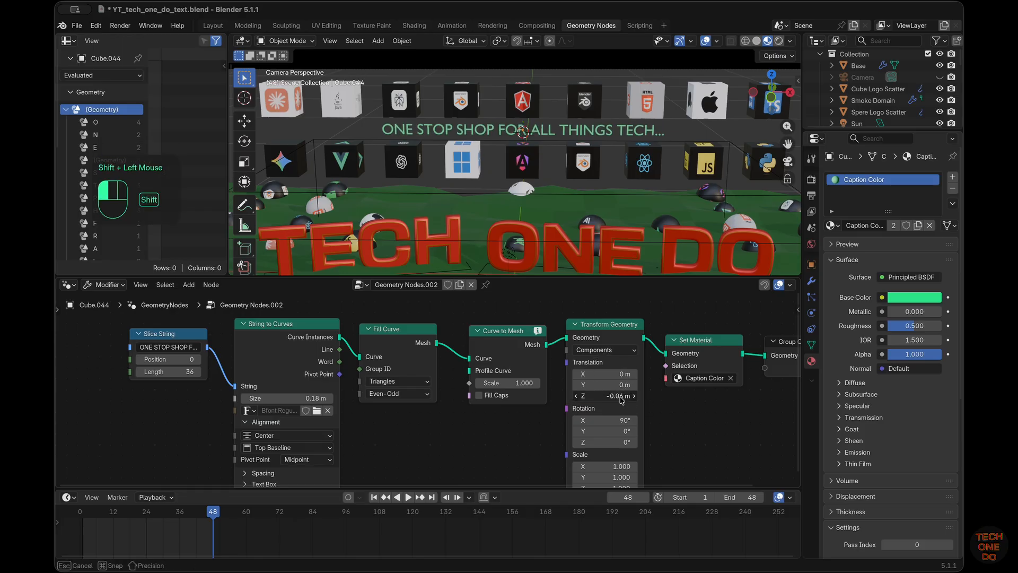
Switch to the Compositing workspace, split its image editor in two and change the larger part to a 3D Viewport
click(545, 27)
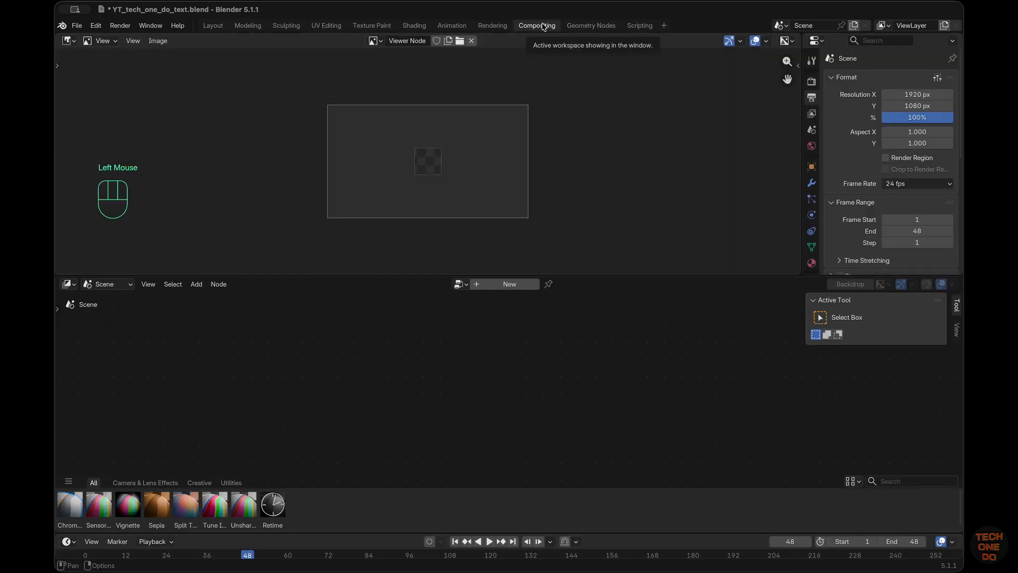
click(801, 130)
mouse_move(801, 126)
mouse_down()
mouse_move(500, 118)
mouse_move(811, 127)
mouse_up()
drag(808, 38, 322, 52)
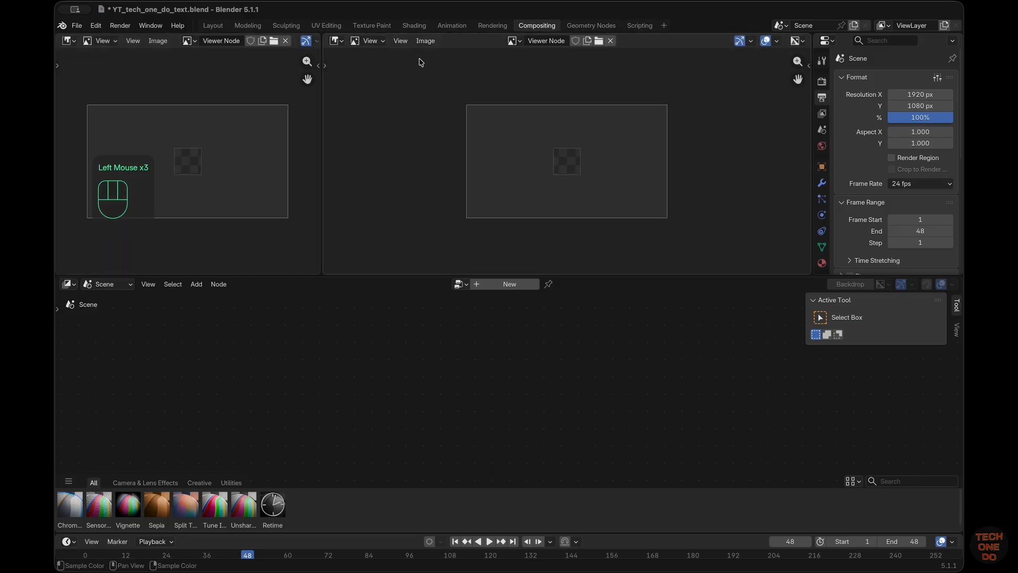
click(337, 41)
click(356, 72)
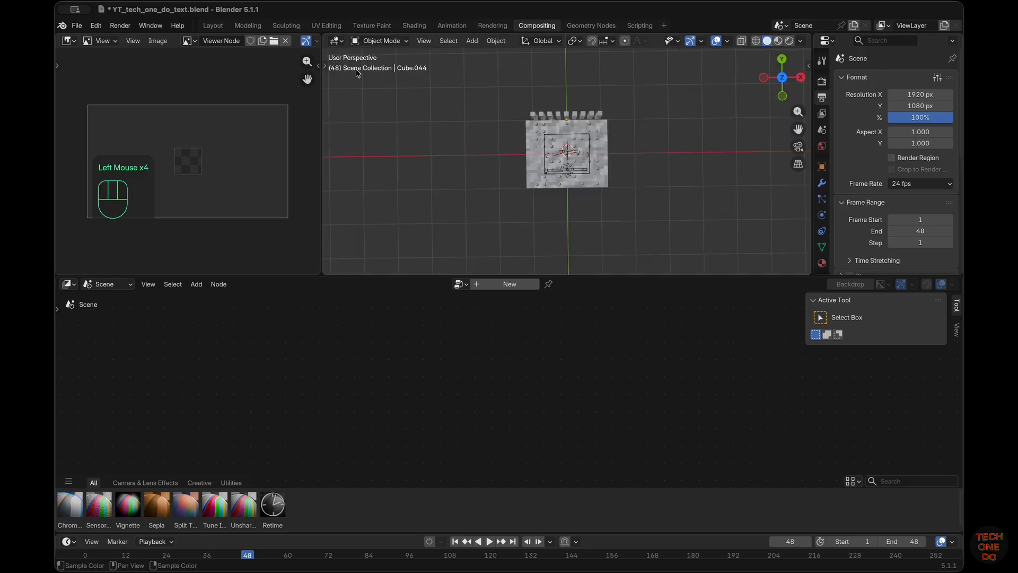
Frame the caption text in the new 3D Viewport and isolate it in local view, keeping it selected
scroll(630, 134, down, 5)
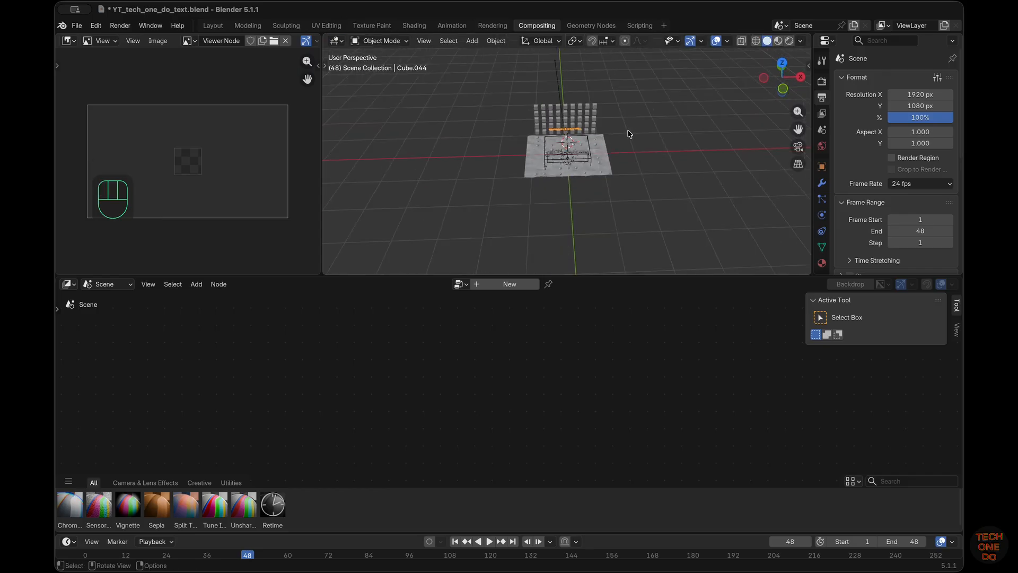
key(KP_Decimal)
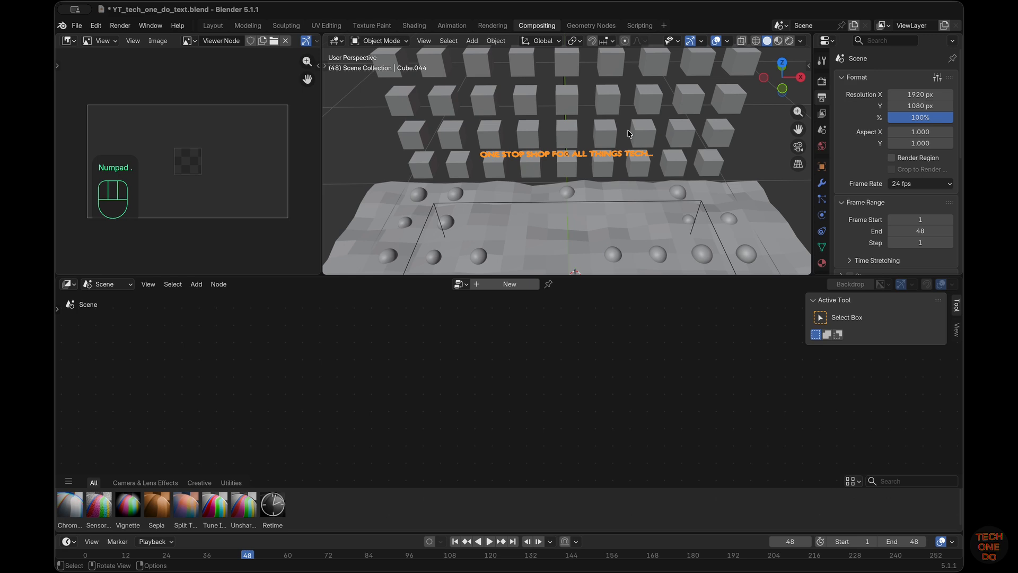
key(KP_Divide)
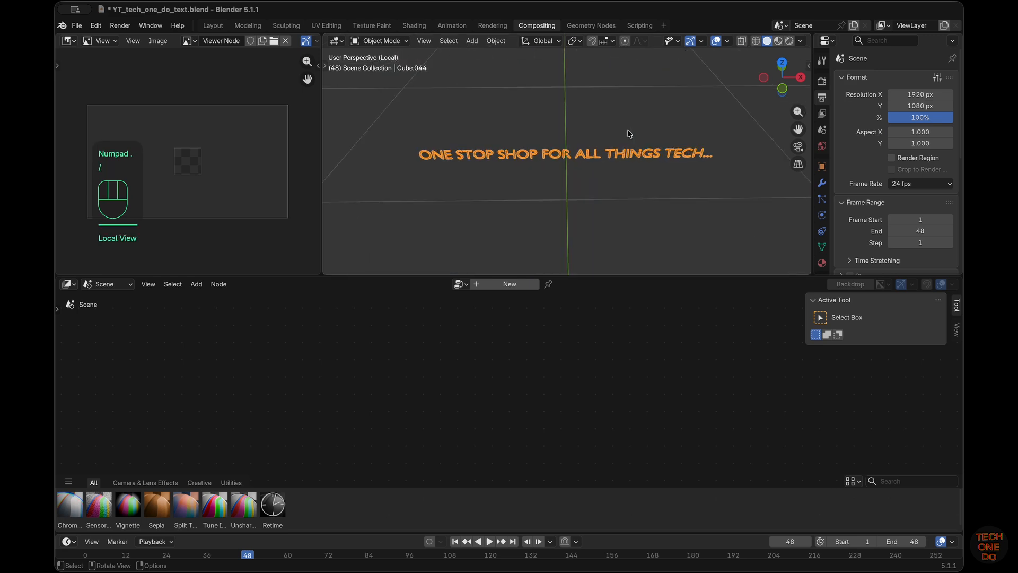
click(630, 134)
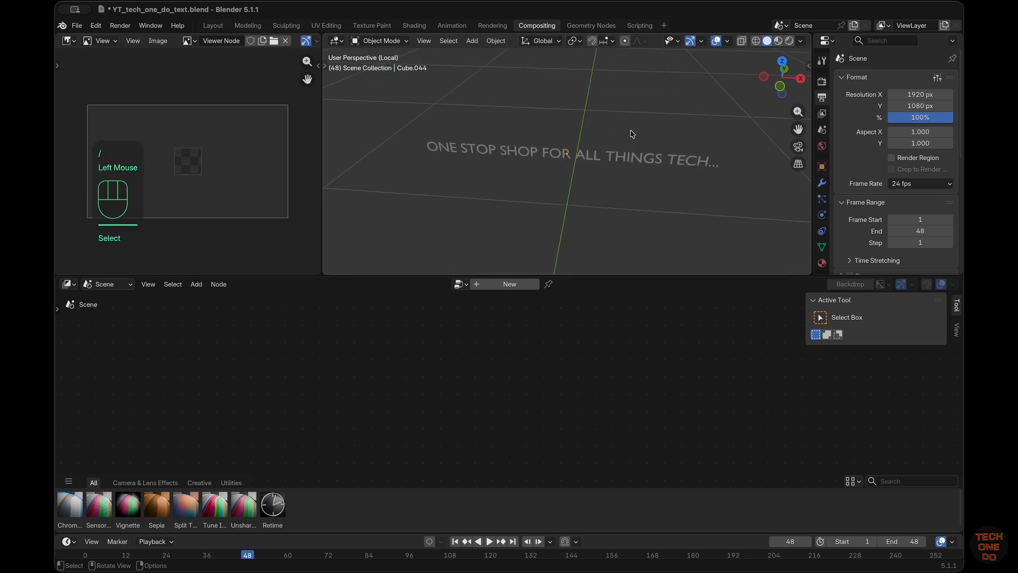
click(619, 143)
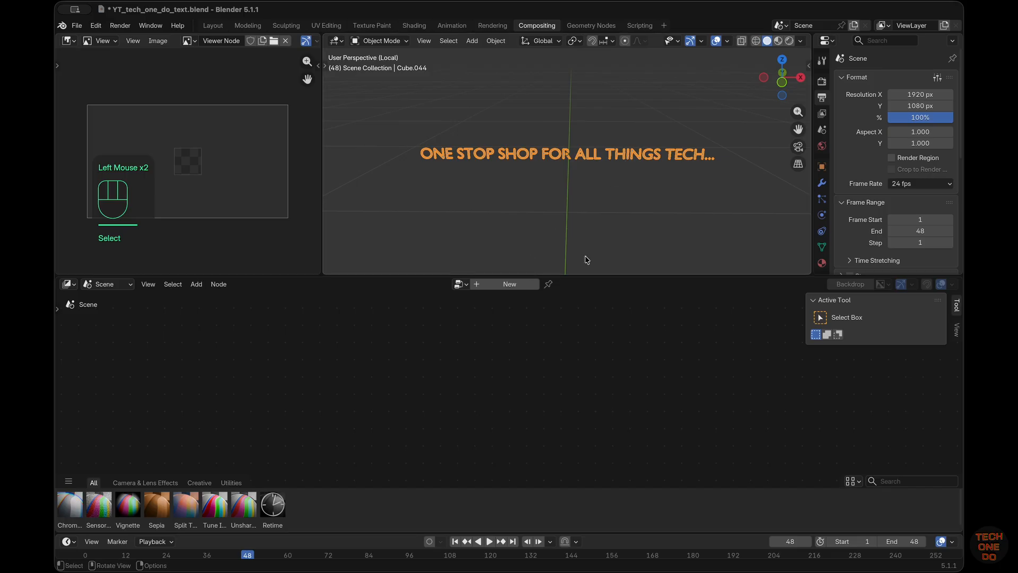
Create a new compositing node group for the scene and deselect the caption text
click(477, 287)
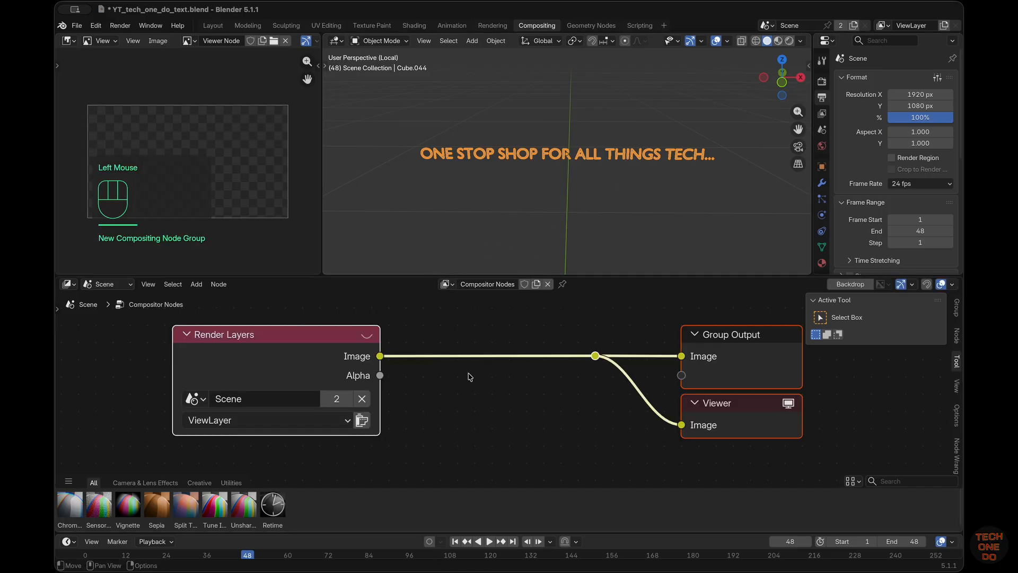
click(487, 346)
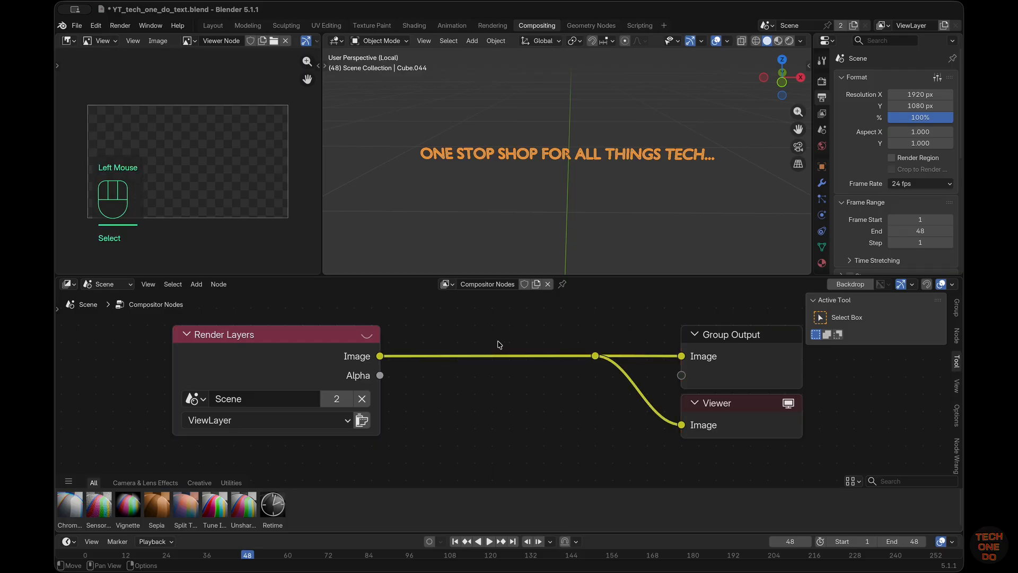
click(534, 416)
click(666, 166)
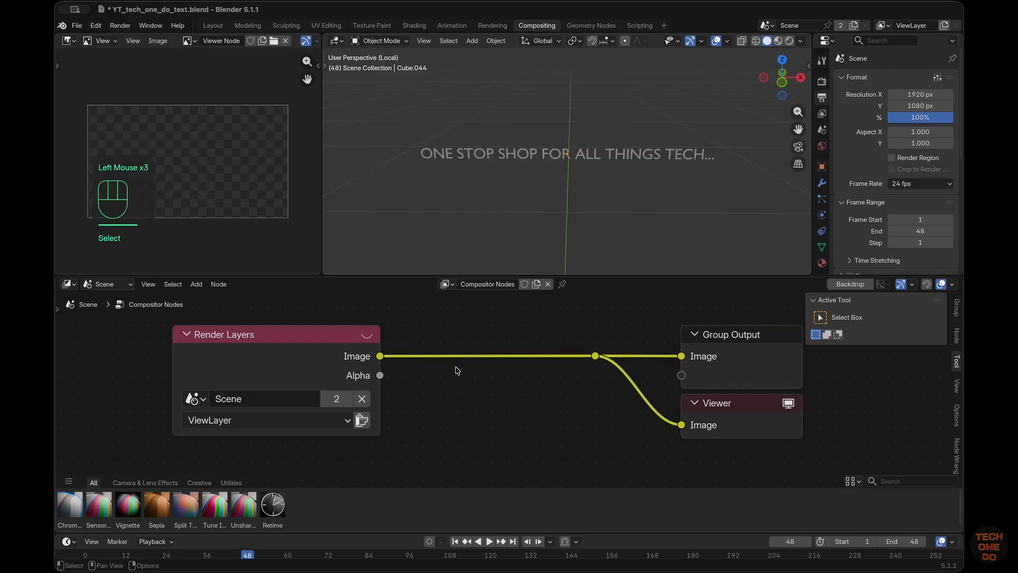
click(483, 352)
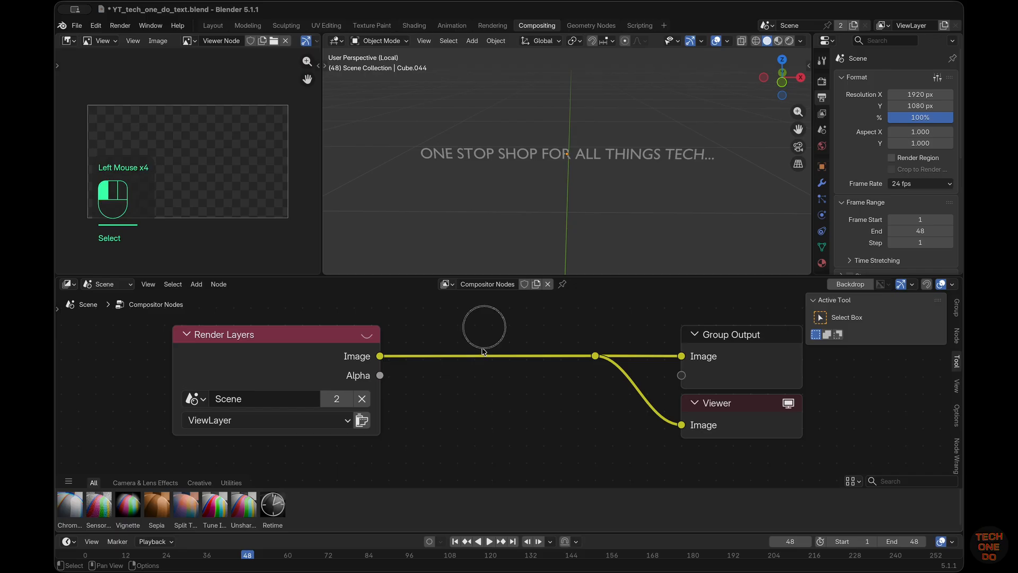
Add a Glare node on the image link between Render Layers and the Group Output and Viewer nodes
key(shift+a)
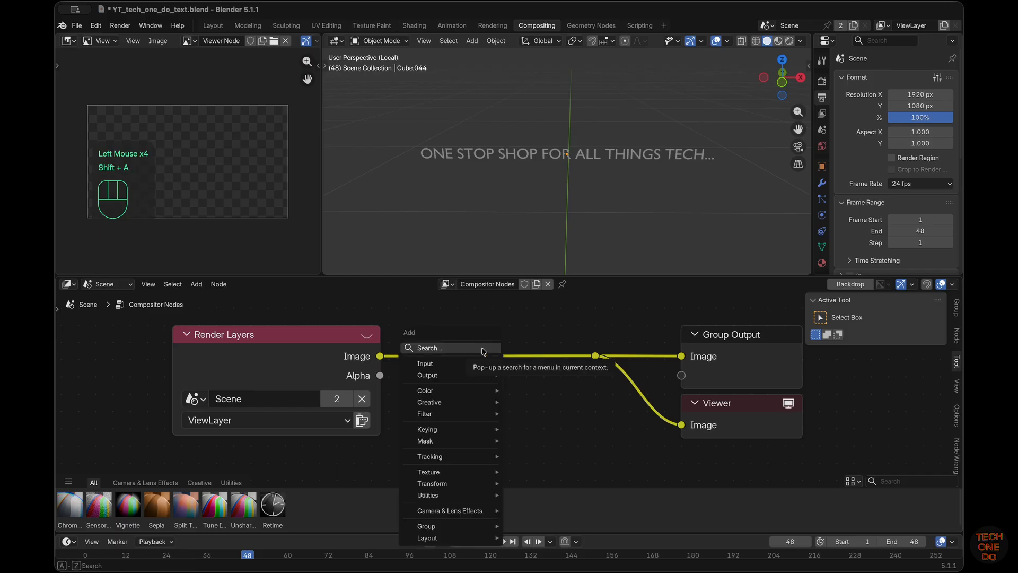
text(gla)
key(Return)
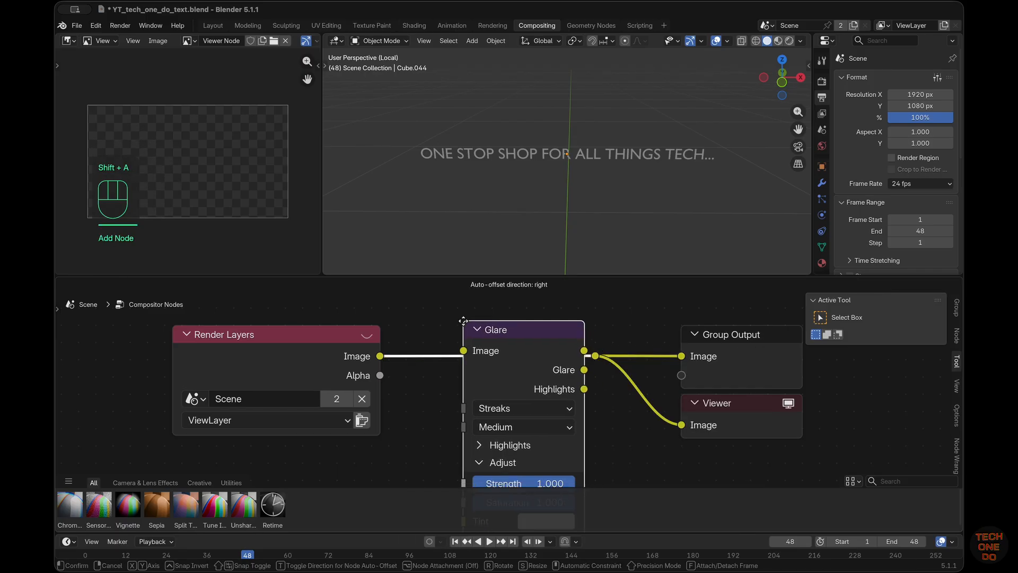
click(436, 321)
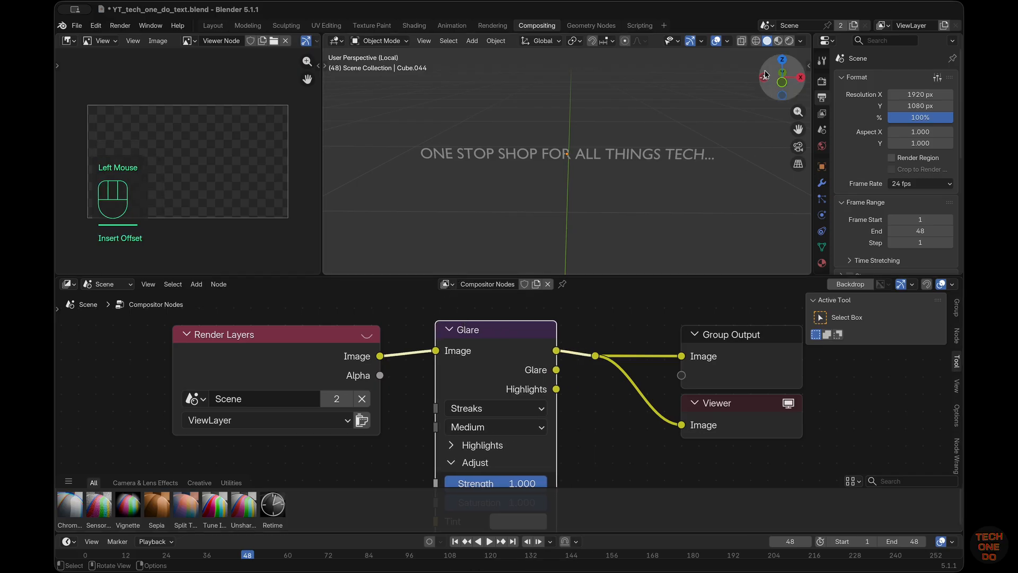
Switch the 3D Viewport to Material Preview shading and set its Compositor option to Always
click(778, 41)
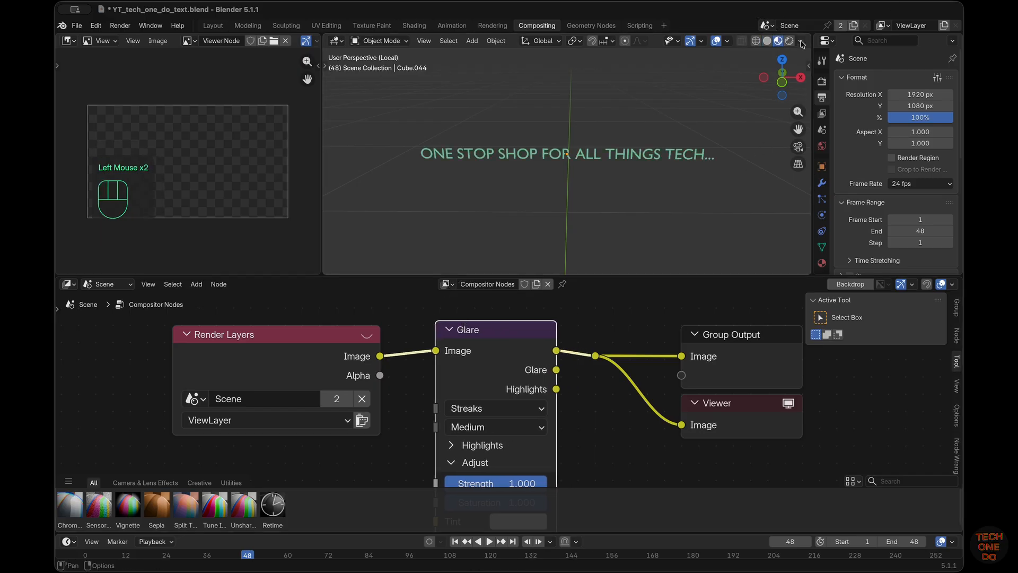
click(802, 42)
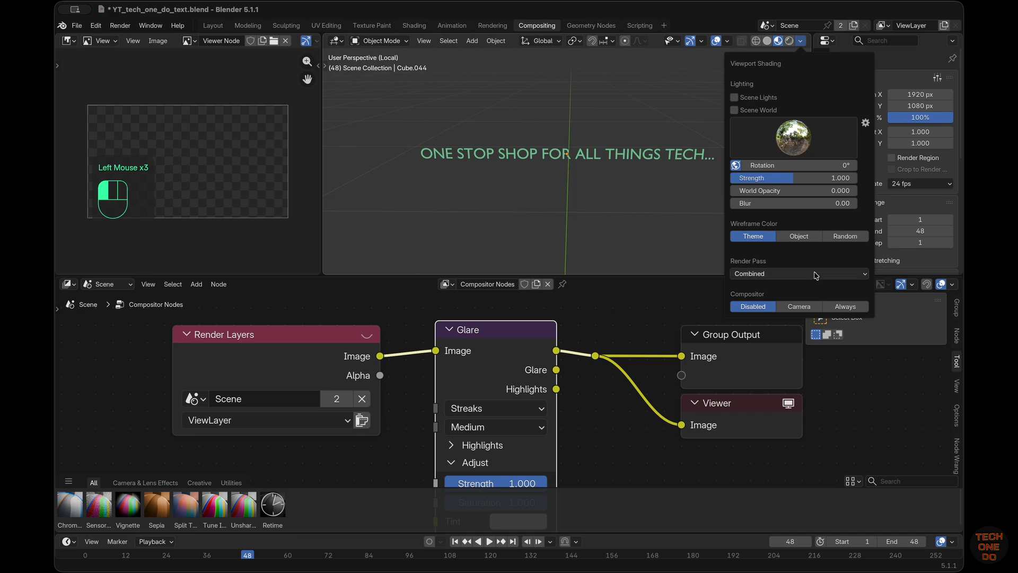
click(853, 307)
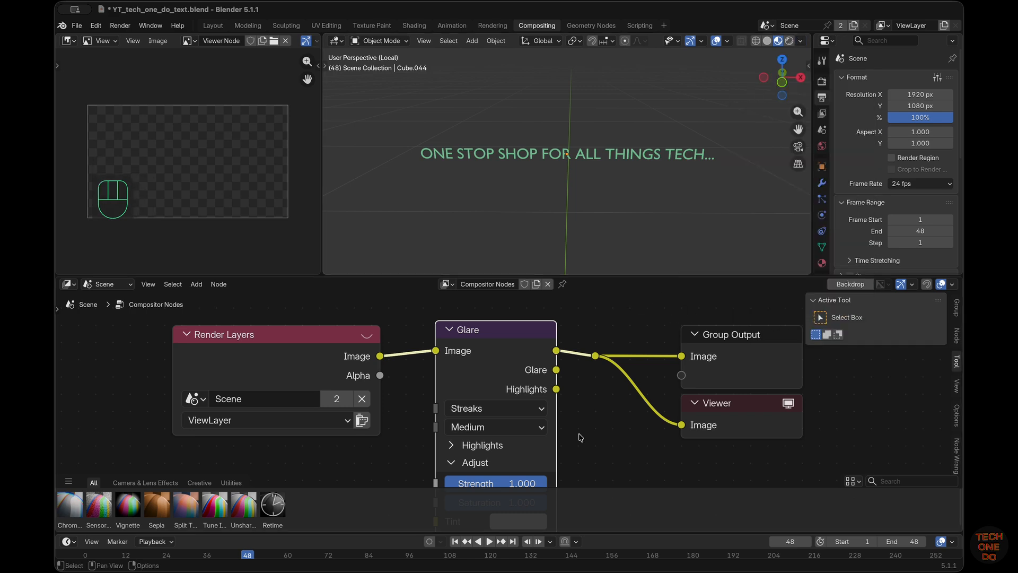
Expand the Glare node's Highlights settings and set its type to Bloom
scroll(579, 437, down, 1)
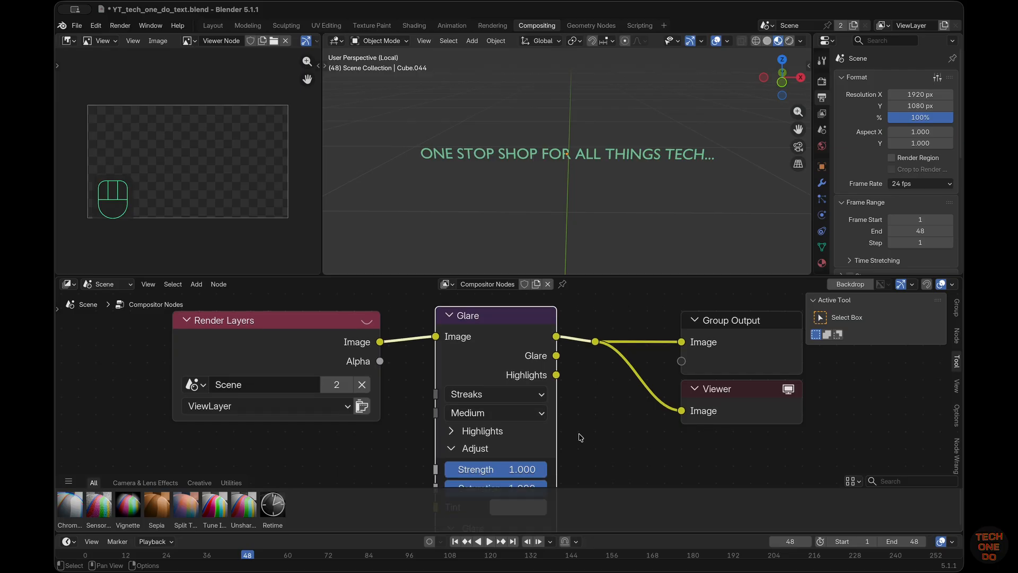
scroll(545, 437, down, 4)
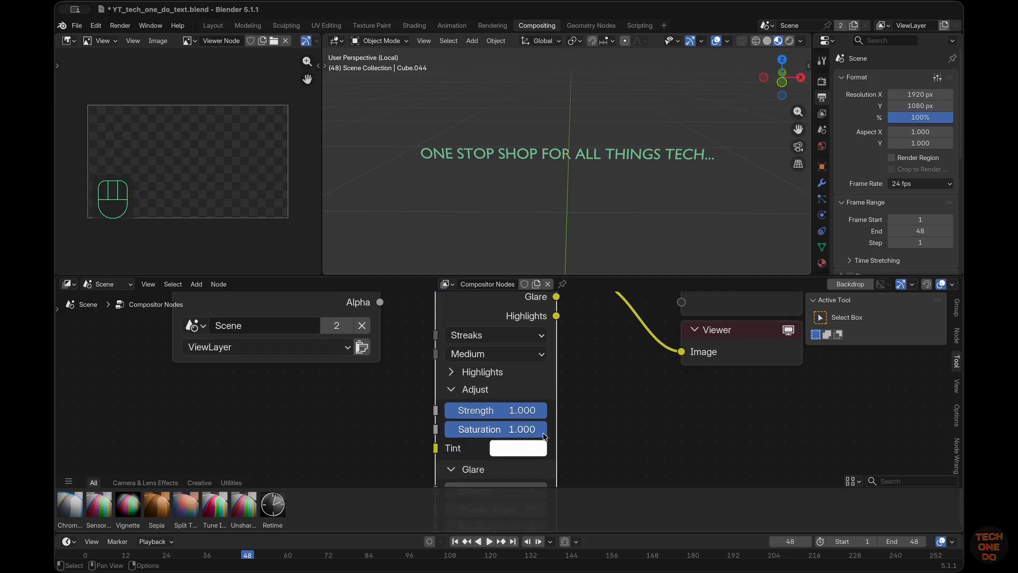
click(449, 373)
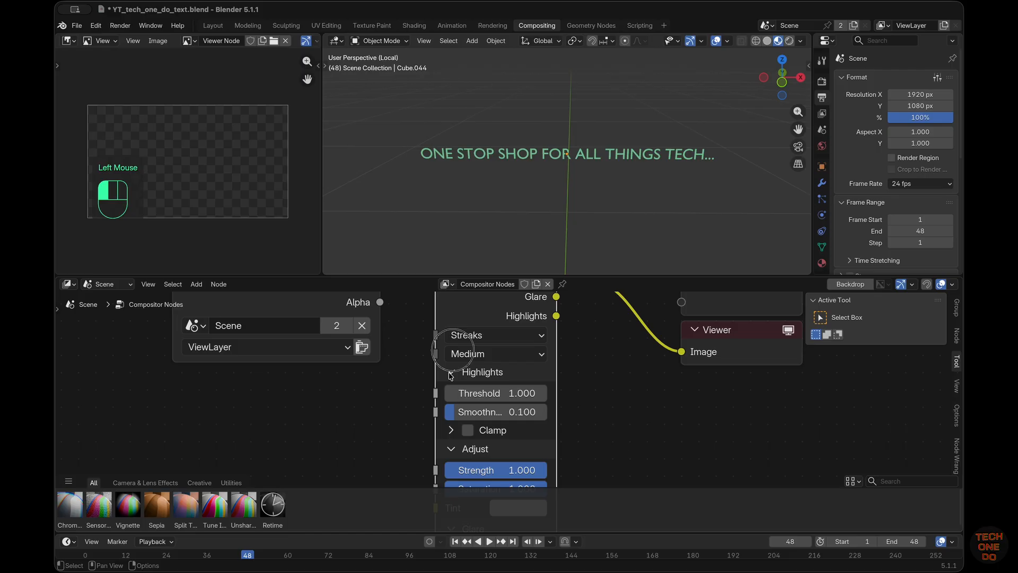
click(505, 335)
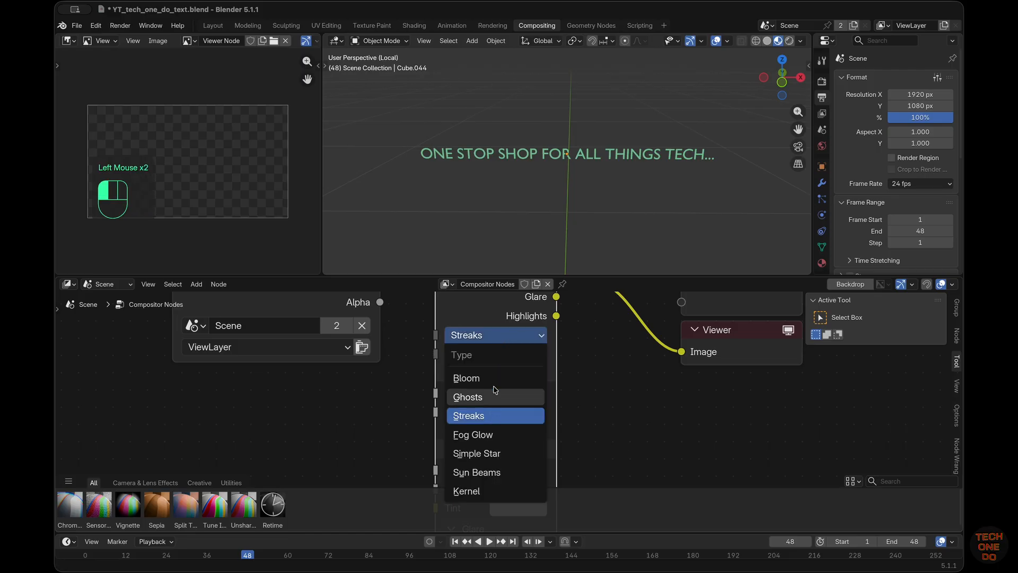
click(494, 379)
click(619, 392)
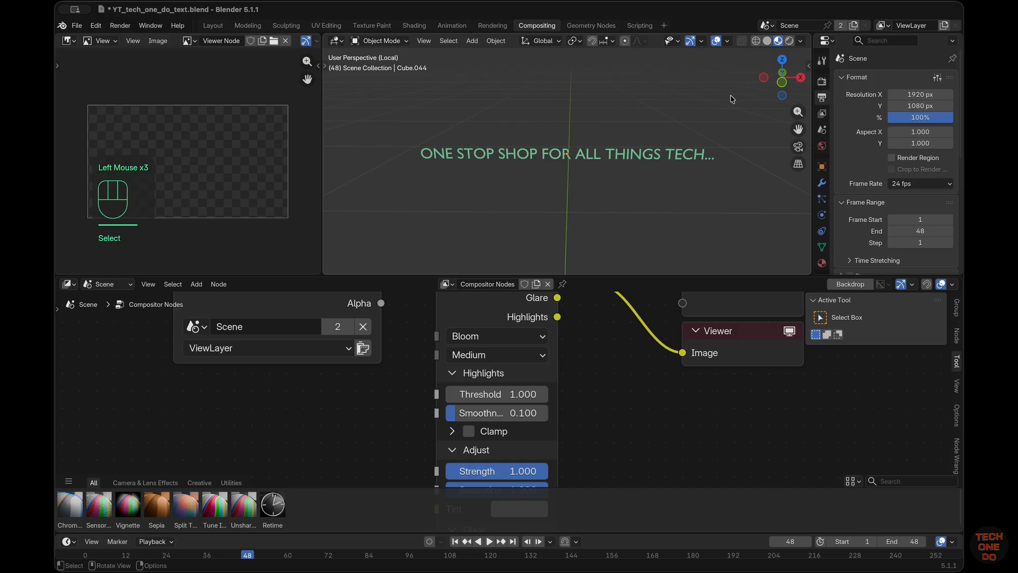
Set the Glare node's highlights Threshold to 0.2, with the caption text viewed from the front
drag(781, 87, 781, 73)
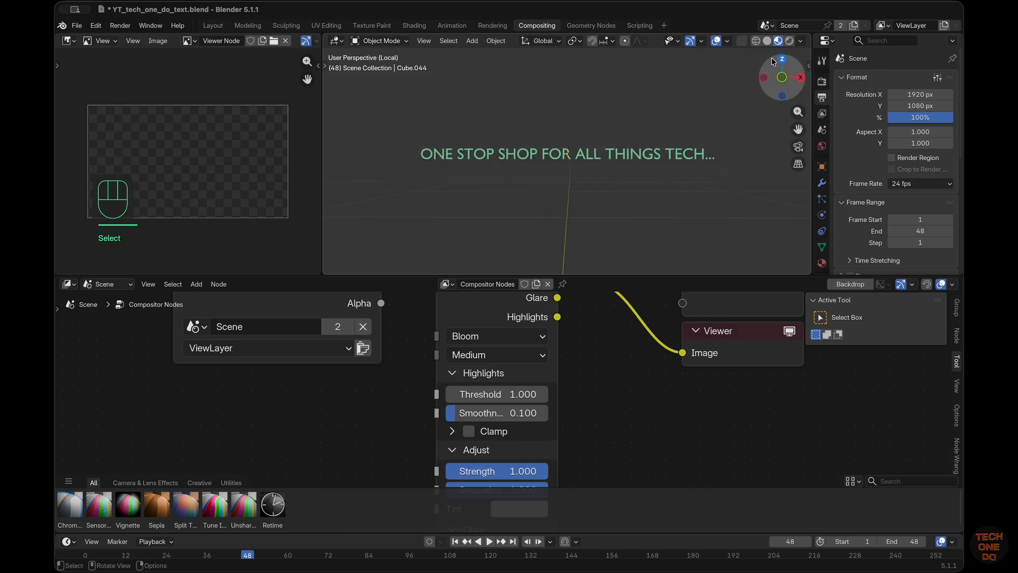
double_click(494, 399)
text(0.2)
key(Return)
scroll(633, 399, up, 2)
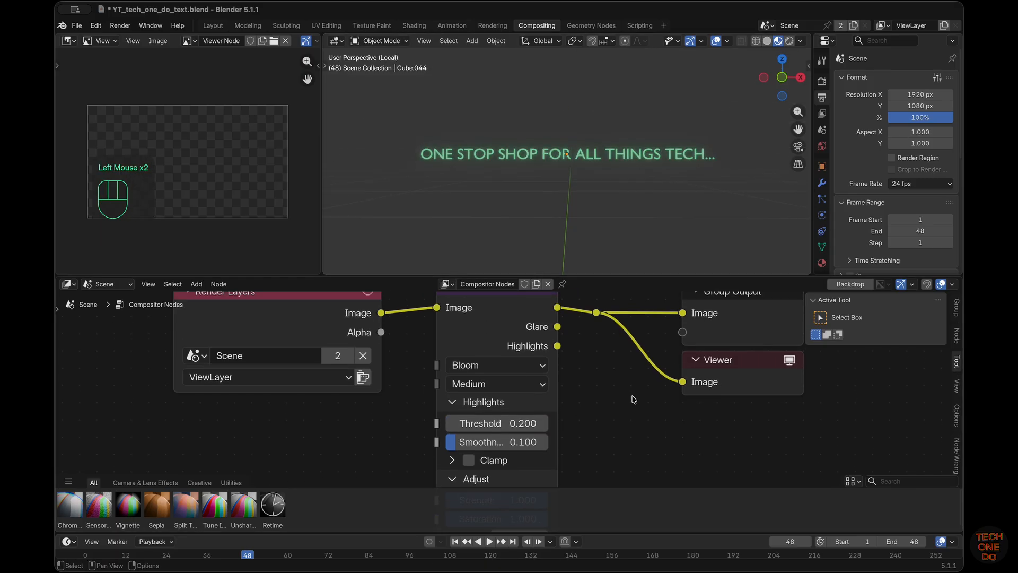
scroll(633, 399, up, 2)
ctrl+scroll(633, 399, right, 1)
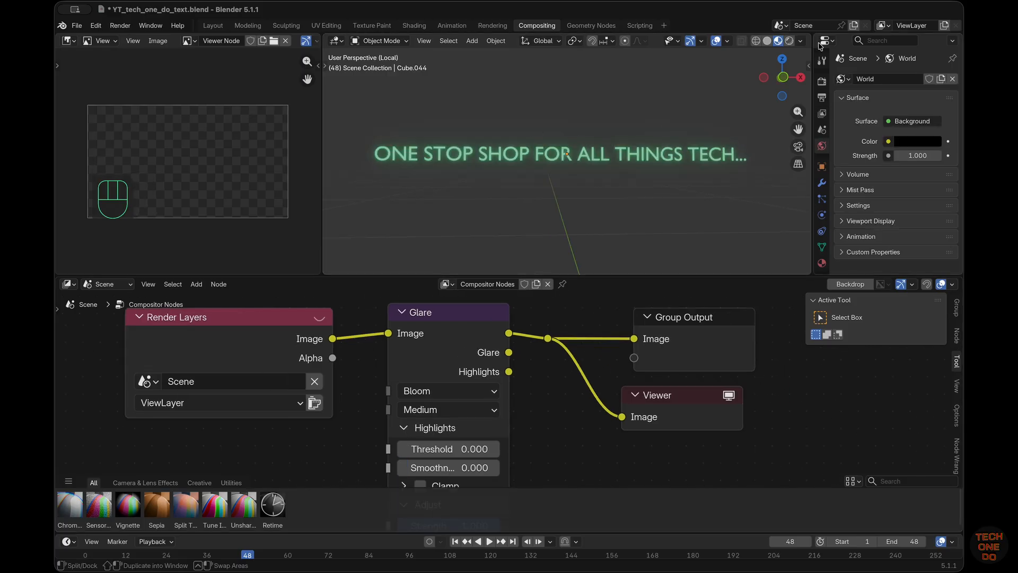
Switch the viewport to Rendered shading and check the camera view, returning to the user perspective
click(767, 42)
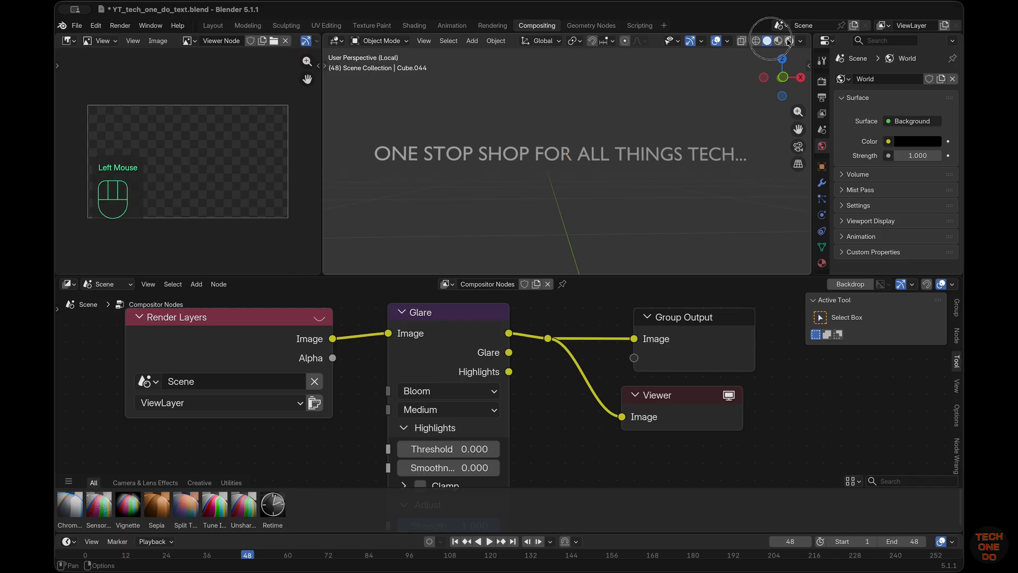
click(789, 42)
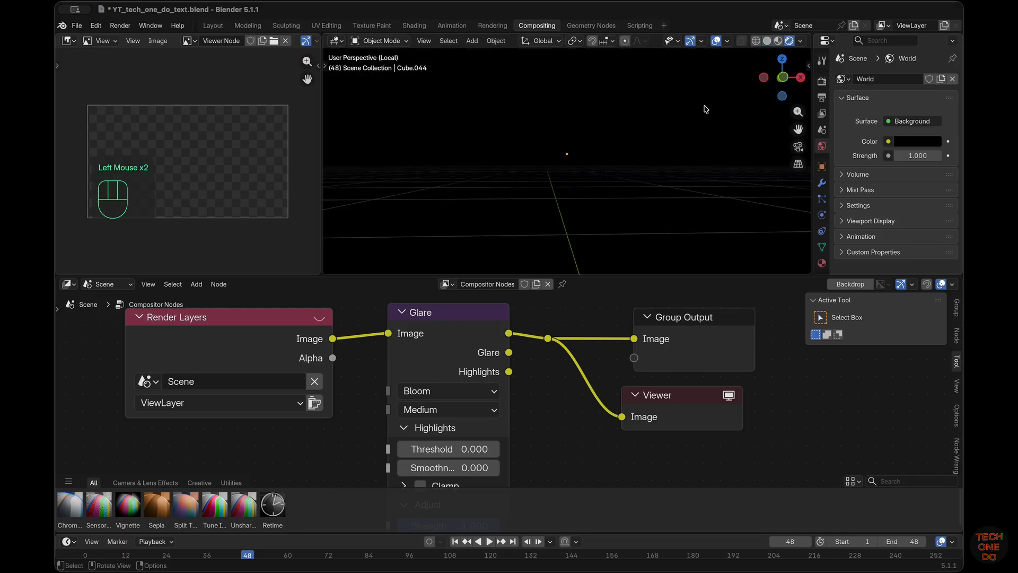
click(798, 146)
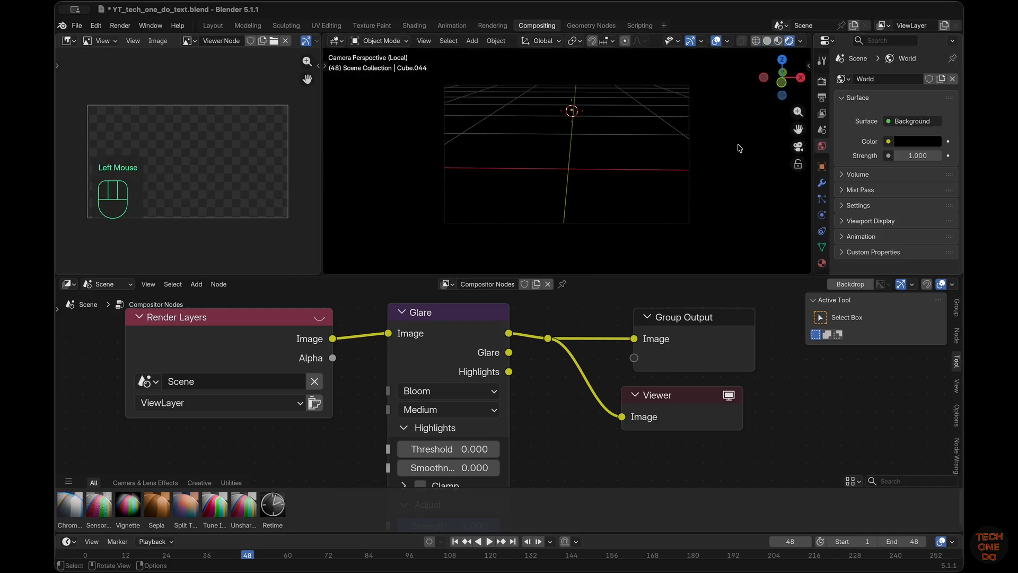
click(798, 146)
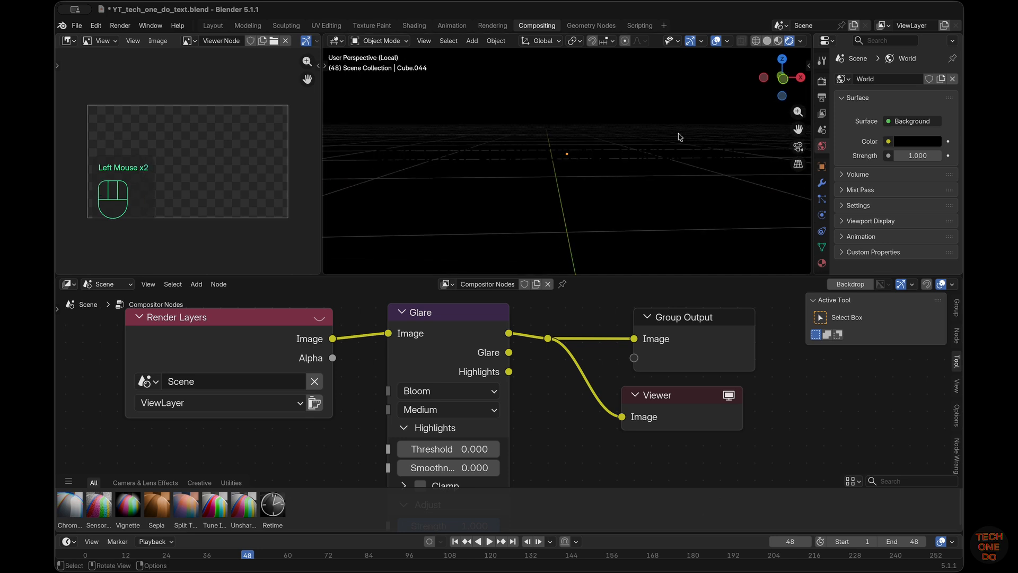
Select the caption text and raise its Caption Color material's emission strength to 2.6
click(698, 158)
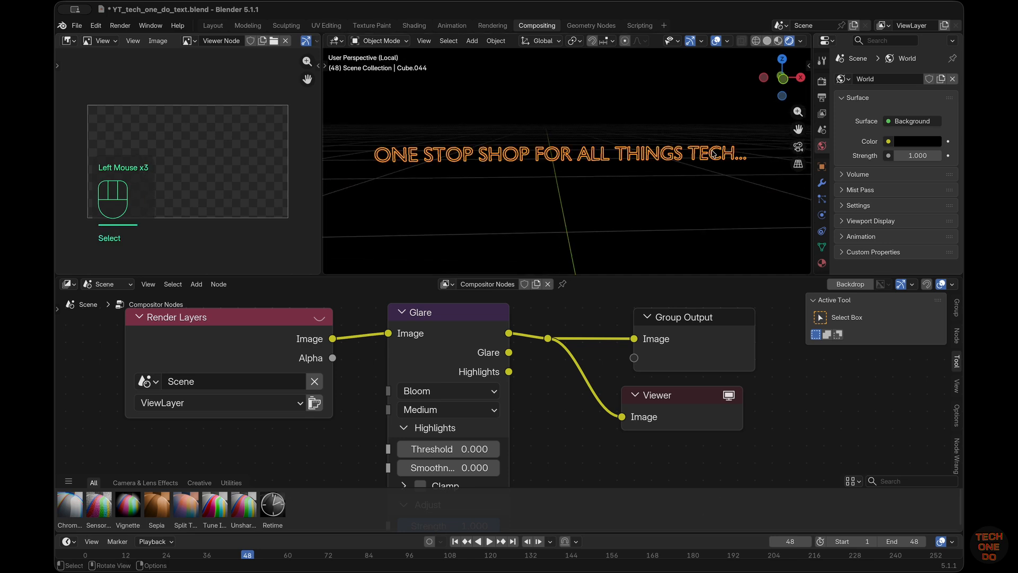
click(557, 364)
click(757, 189)
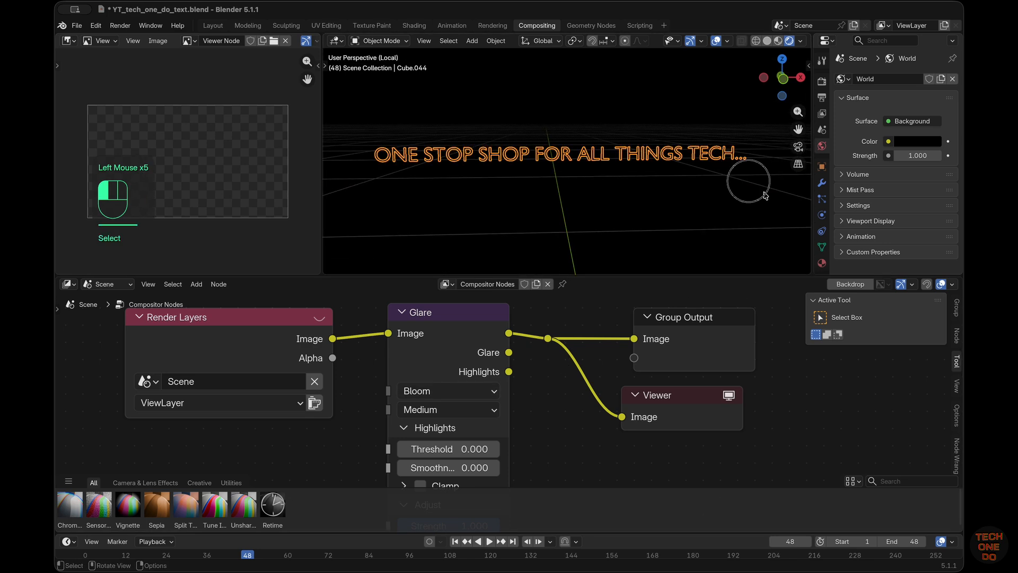
click(657, 163)
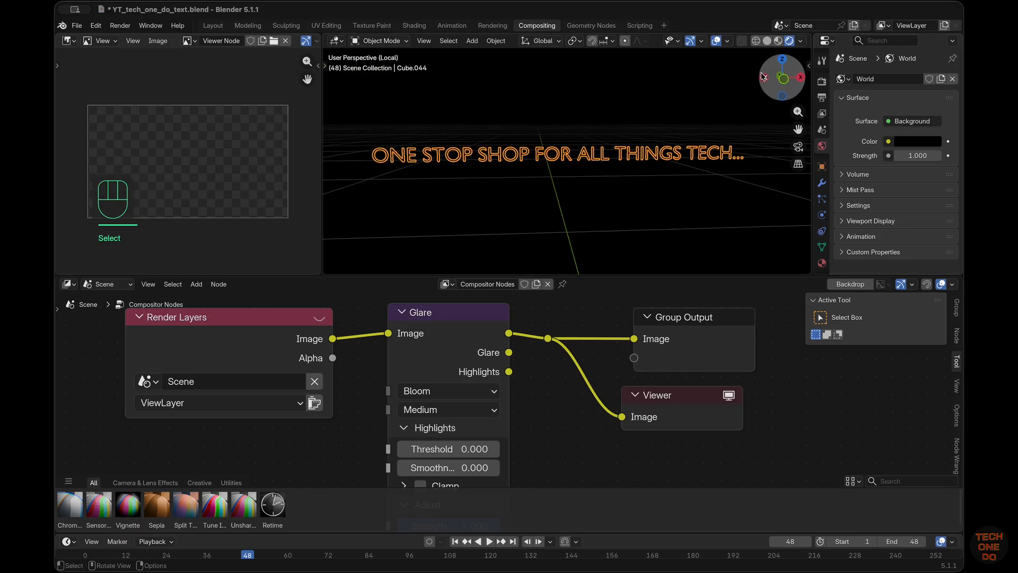
click(822, 263)
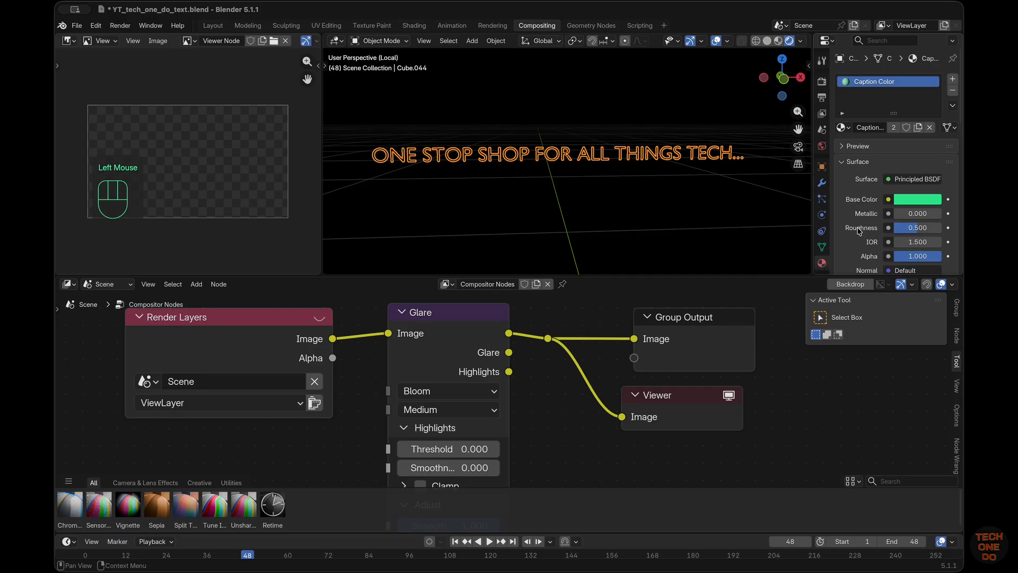
scroll(860, 212, down, 8)
click(851, 179)
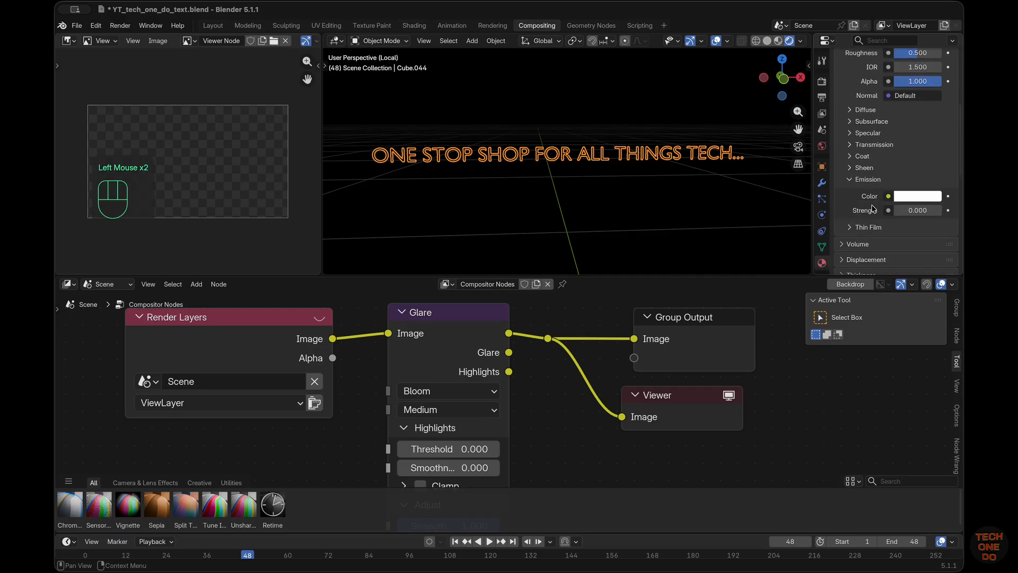
mouse_move(896, 210)
mouse_down()
mouse_move(907, 210)
mouse_move(880, 200)
mouse_up()
Deselect the caption text and change the Caption Color material's emission color to bright green
click(658, 198)
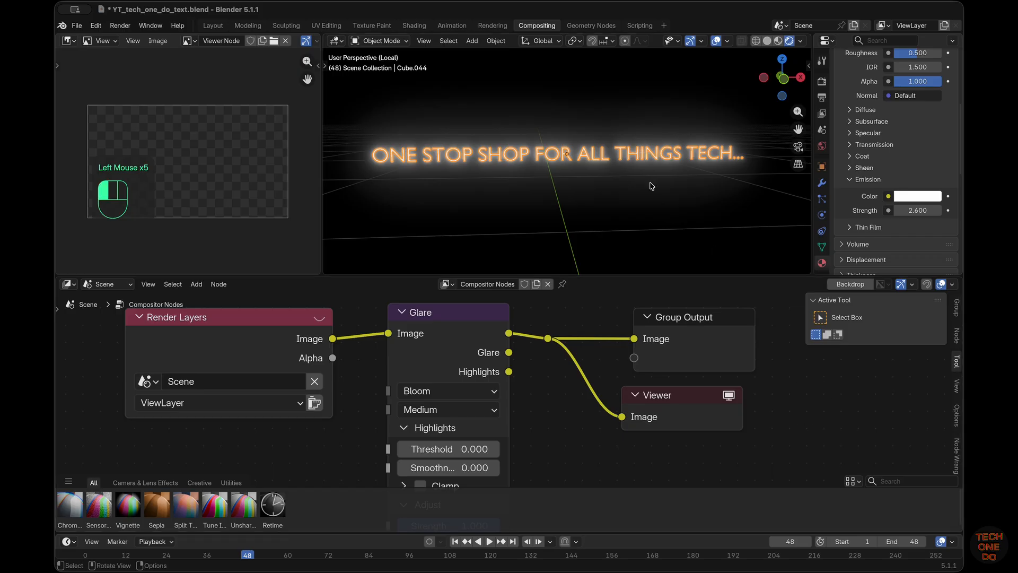
click(658, 203)
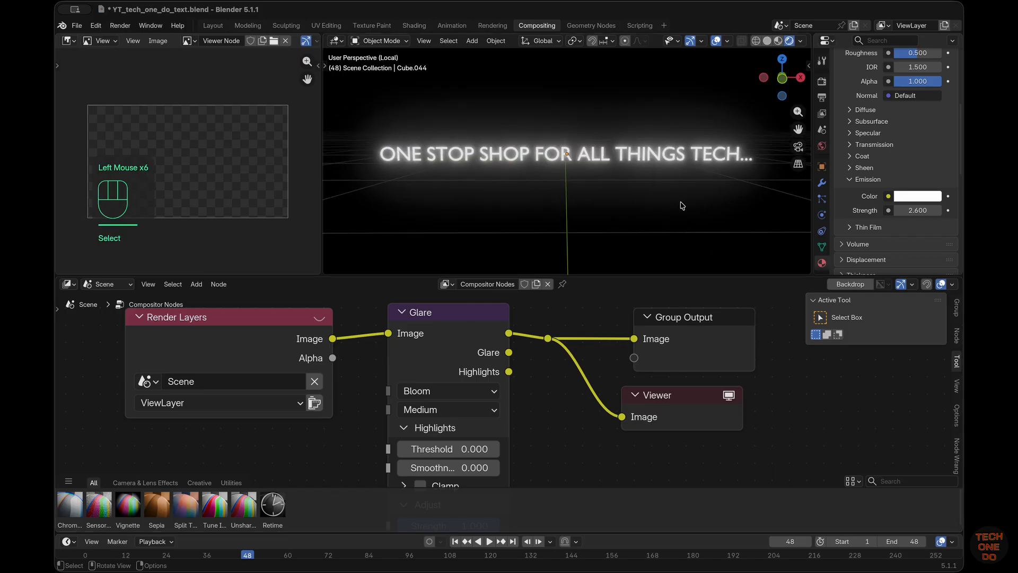
click(917, 196)
drag(858, 234, 857, 227)
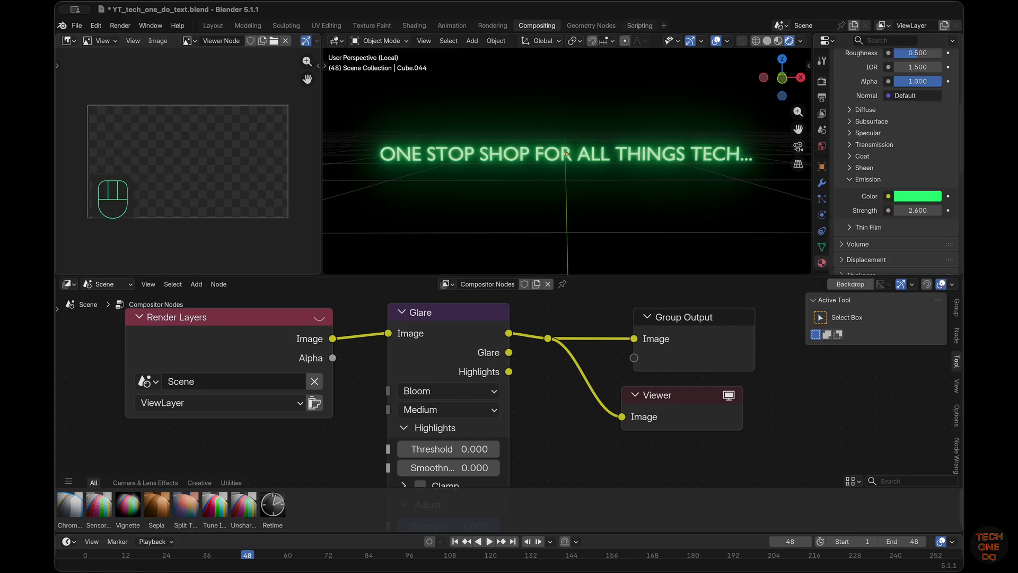
Load the font CourierPrime-Regular.ttf from the Blender/Fonts/Courier_Prime folder into the caption's String to Curves node
click(584, 25)
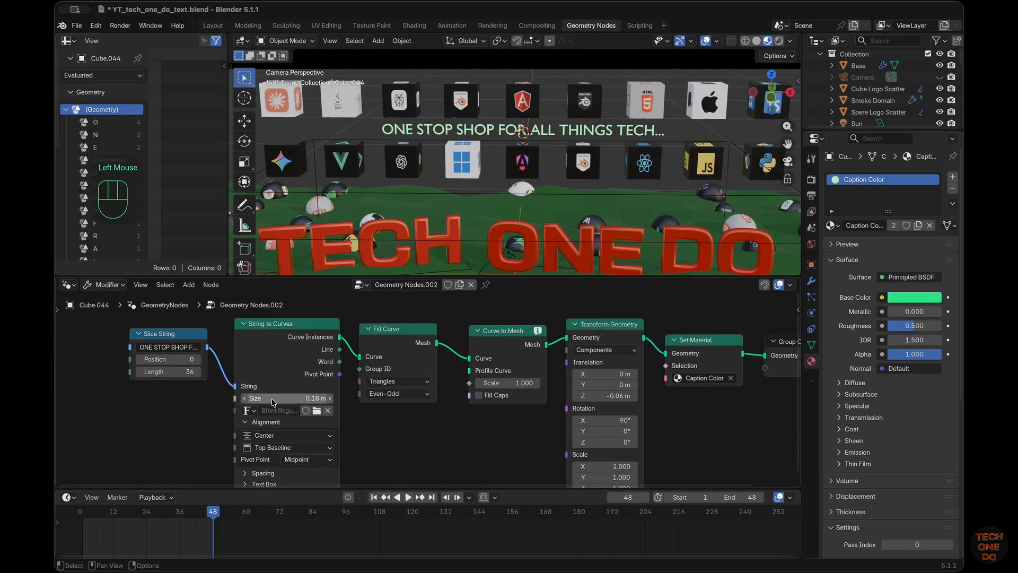
click(276, 415)
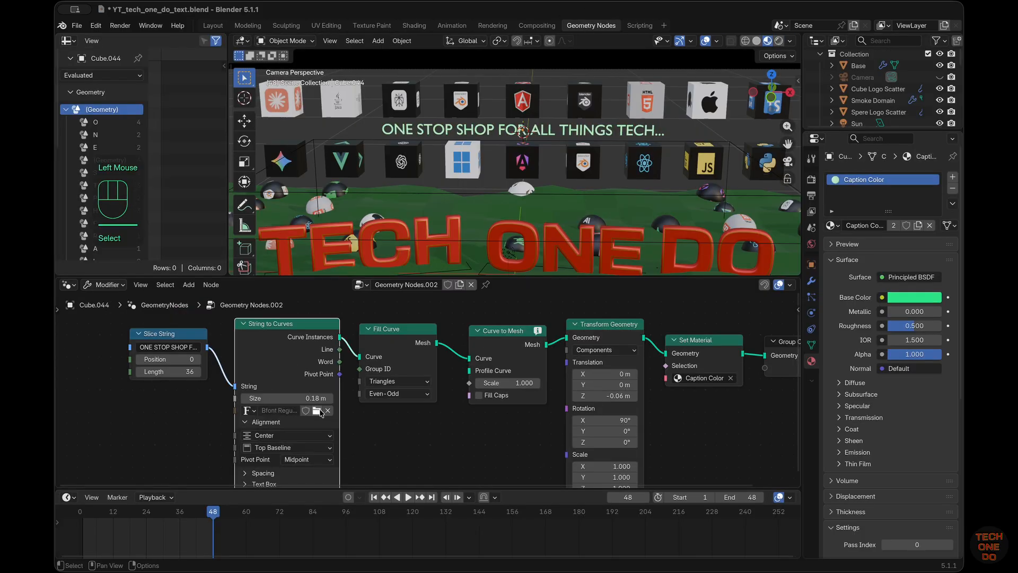
click(317, 411)
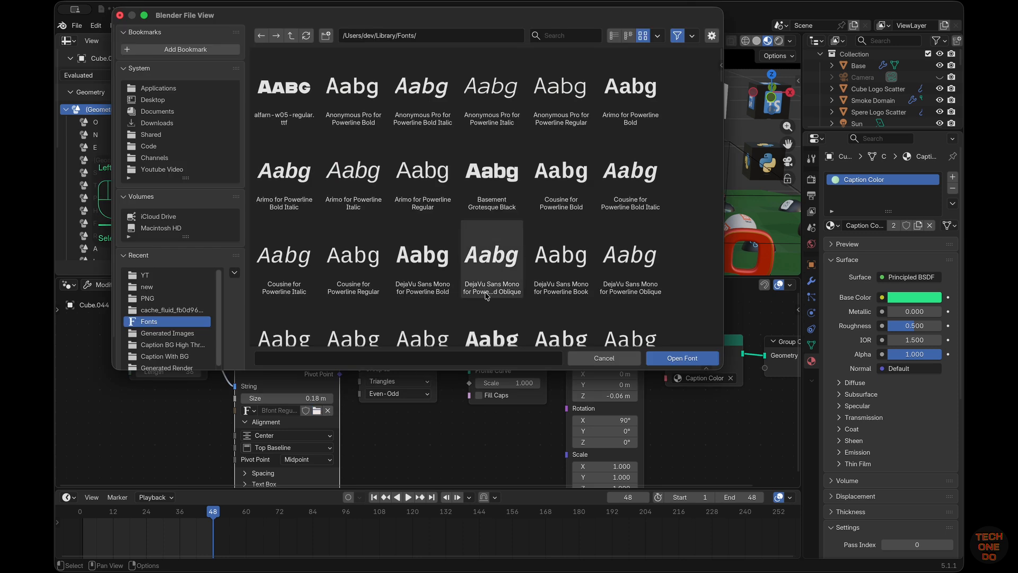
scroll(518, 267, down, 10)
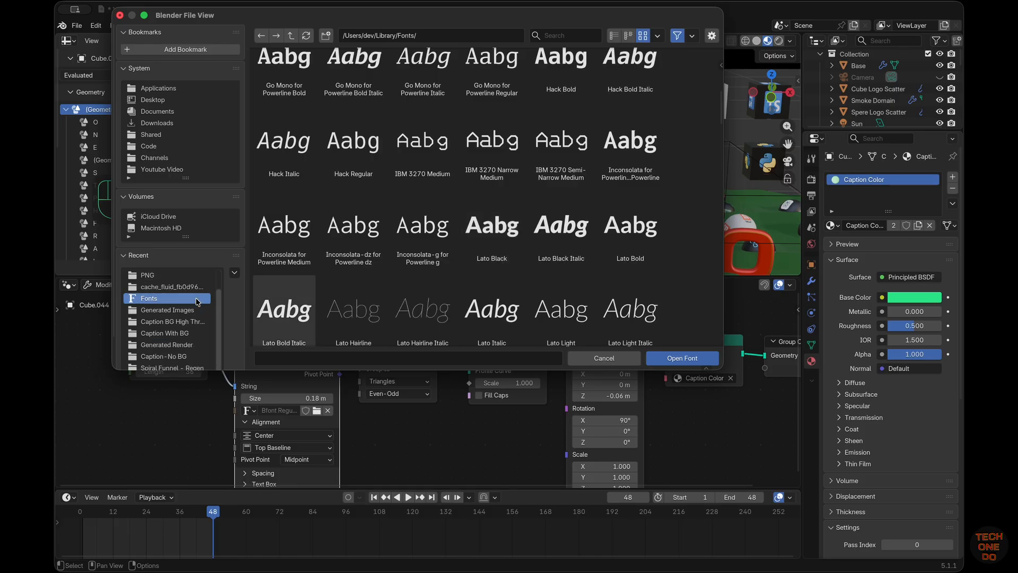
click(183, 275)
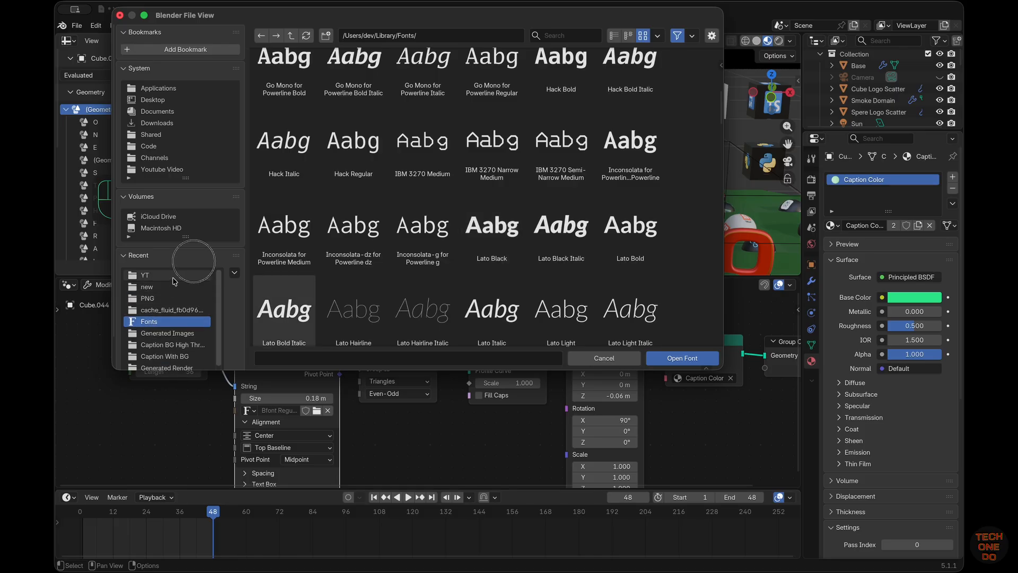
click(292, 36)
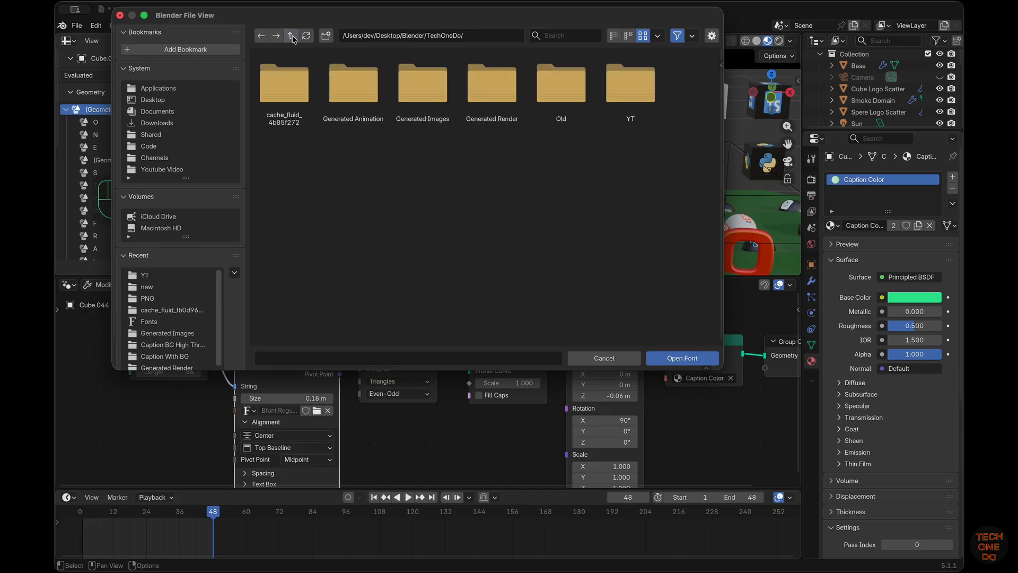
click(292, 36)
click(433, 89)
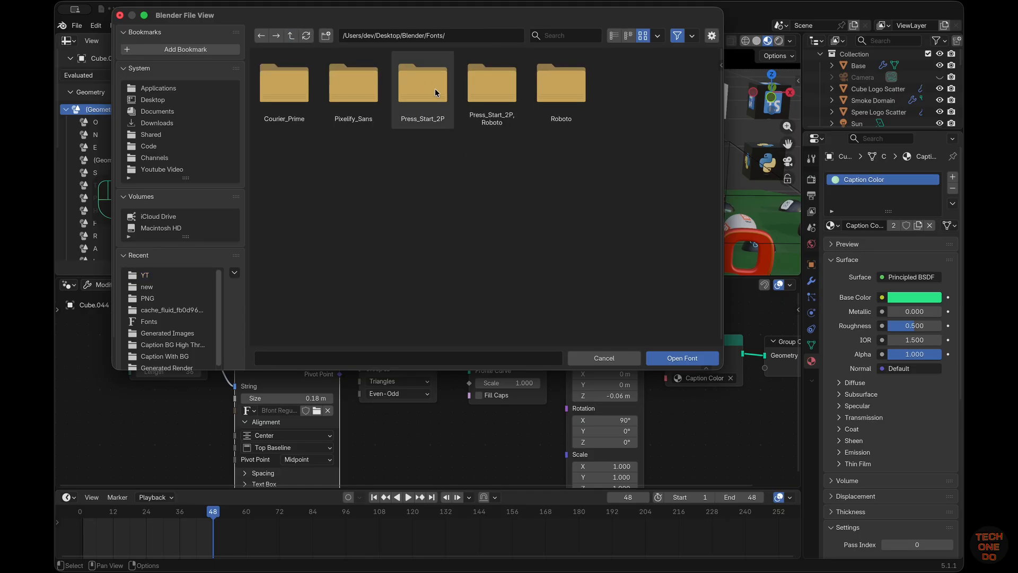
click(278, 90)
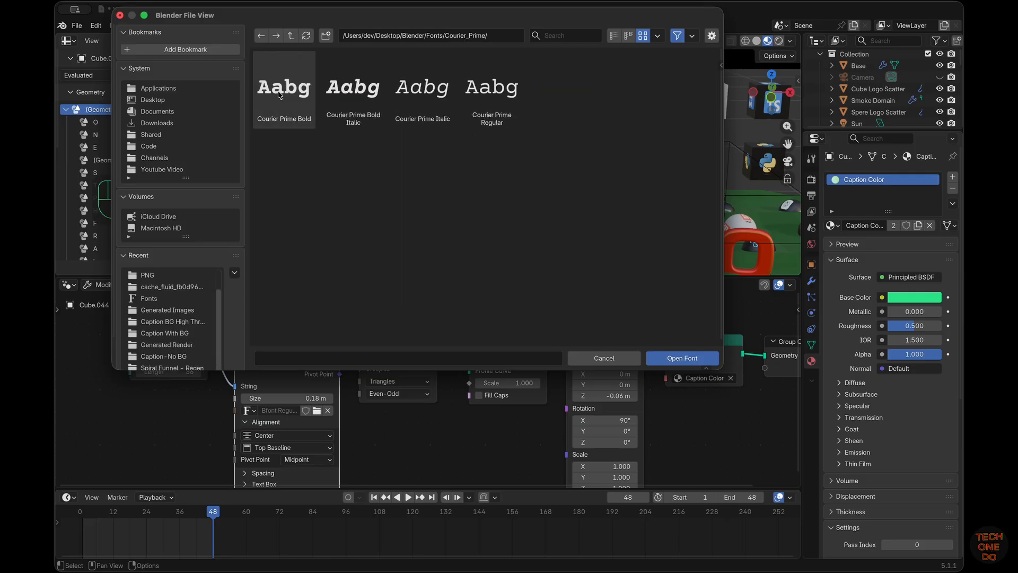
click(484, 98)
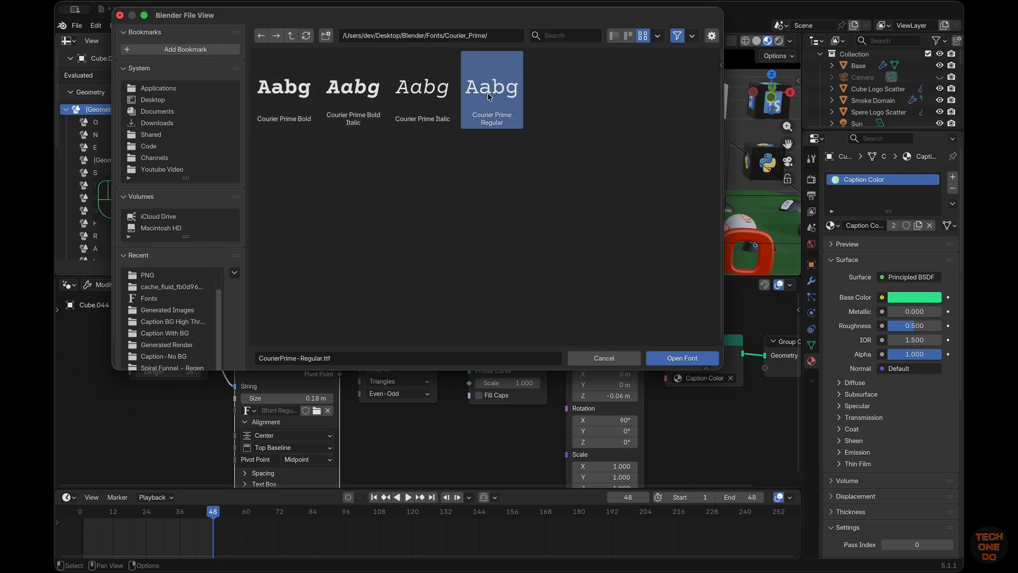
click(696, 359)
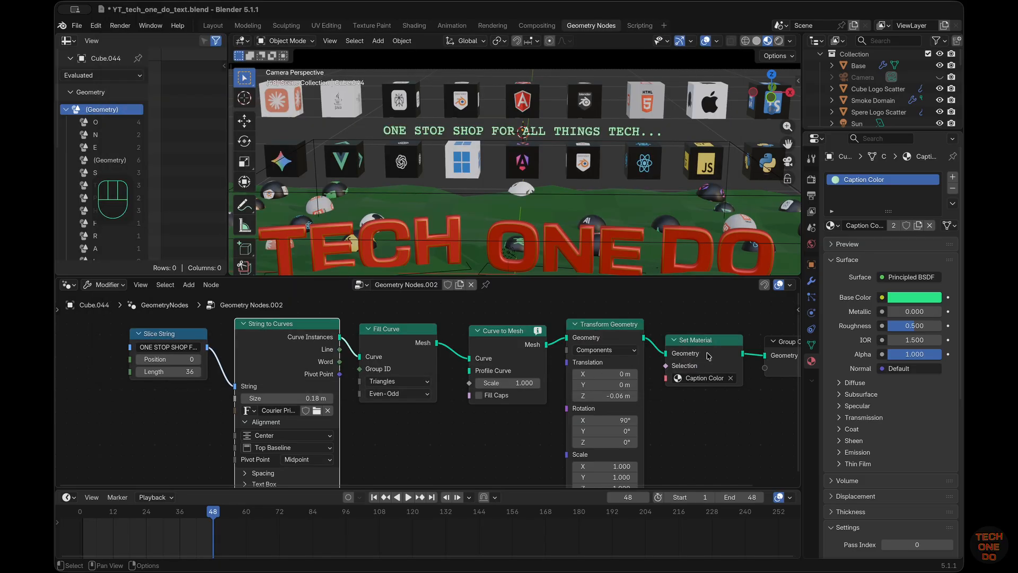
Check the caption's new font in Rendered shading and with the compositor glow, leaving local view to see the whole scene through the camera
click(780, 41)
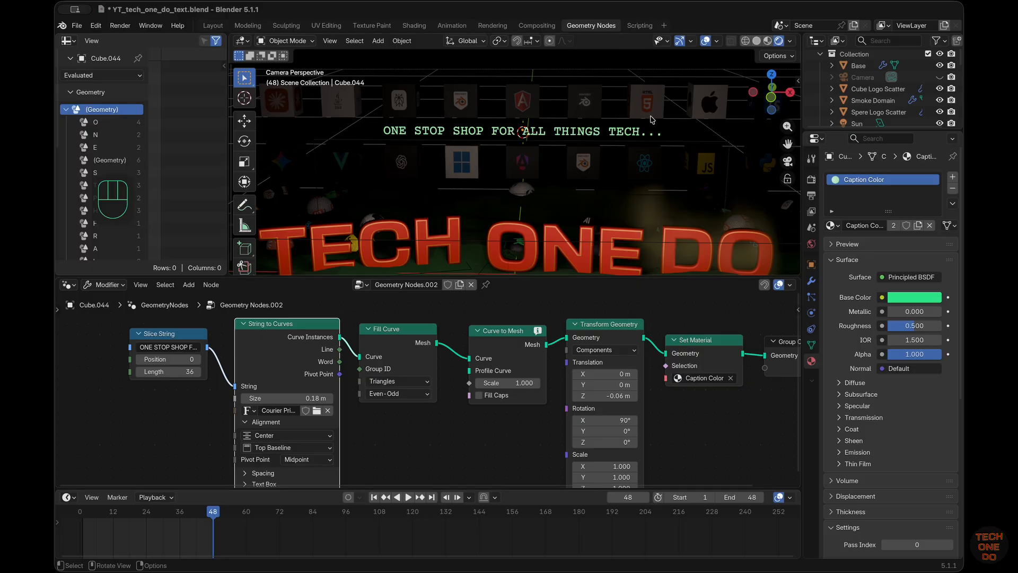
click(537, 26)
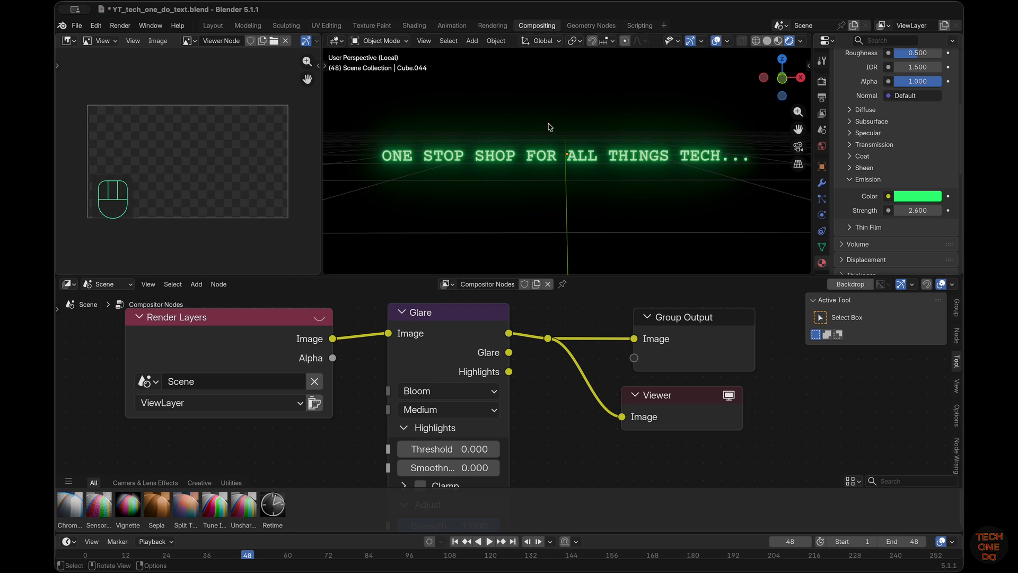
key(slash)
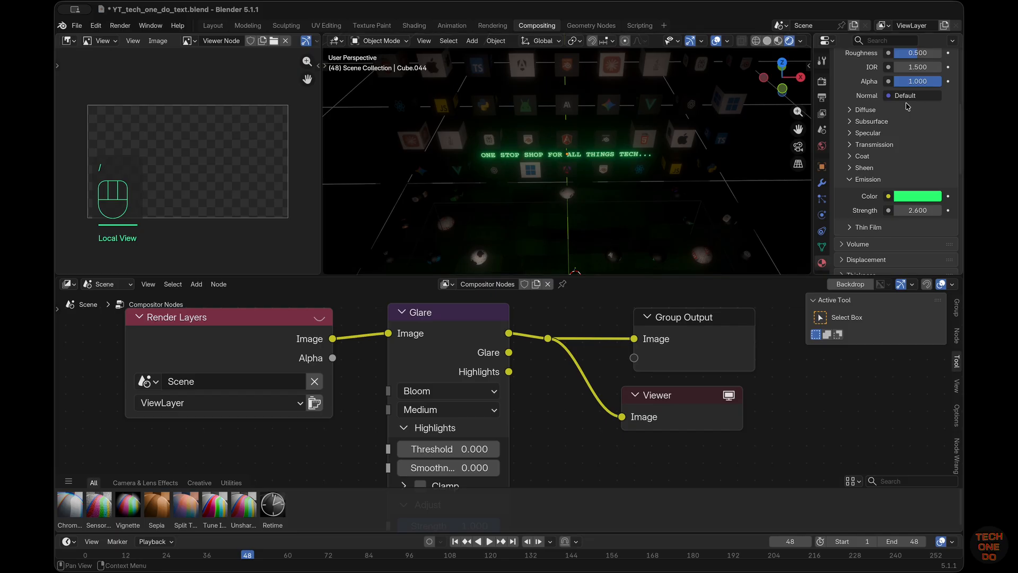
click(797, 149)
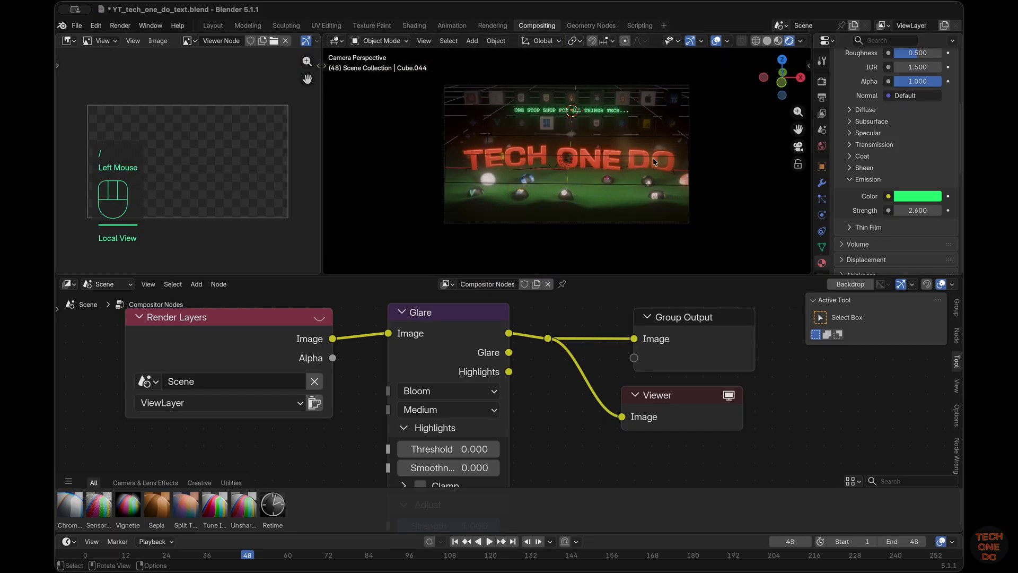
Enlarge the 3D viewport in the Compositing workspace and examine the glowing caption and title within the full scene
ctrl+scroll(653, 160, up, 3)
scroll(417, 314, down, 1)
click(215, 26)
click(537, 26)
drag(322, 199, 247, 199)
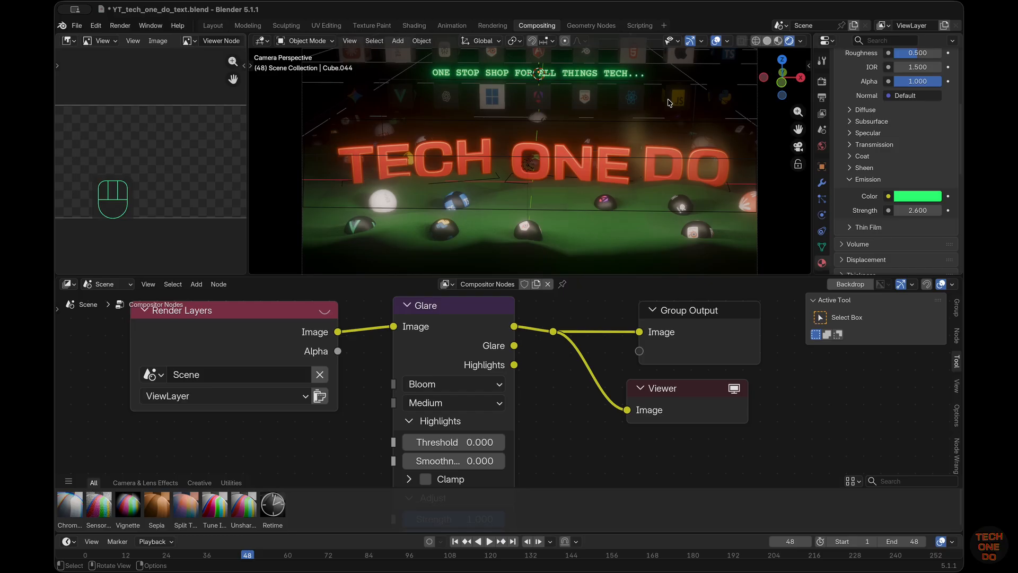
scroll(810, 102, up, 1)
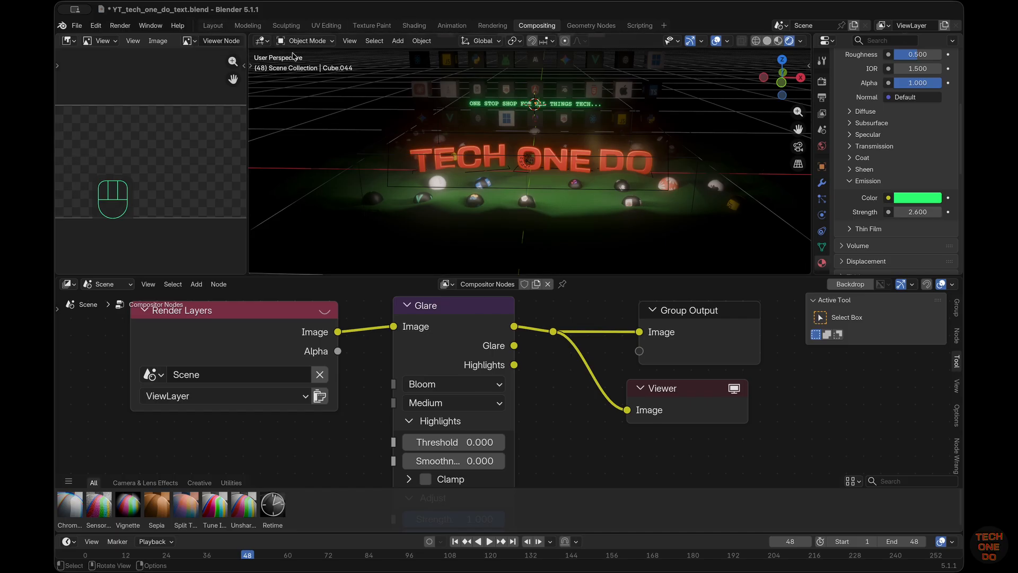
Review the viewport shading options, including the available render passes and the Compositor setting
click(801, 43)
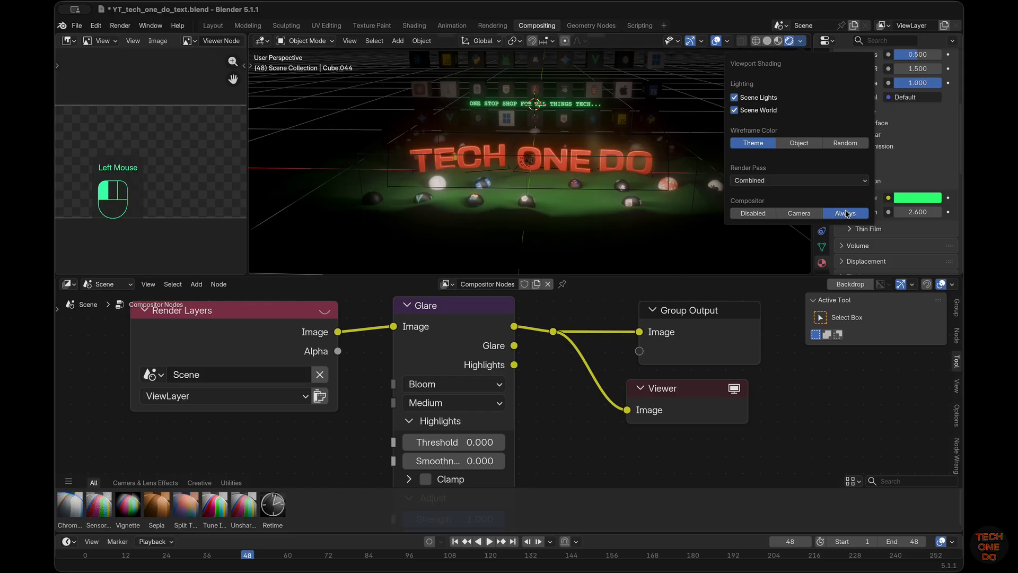
click(843, 182)
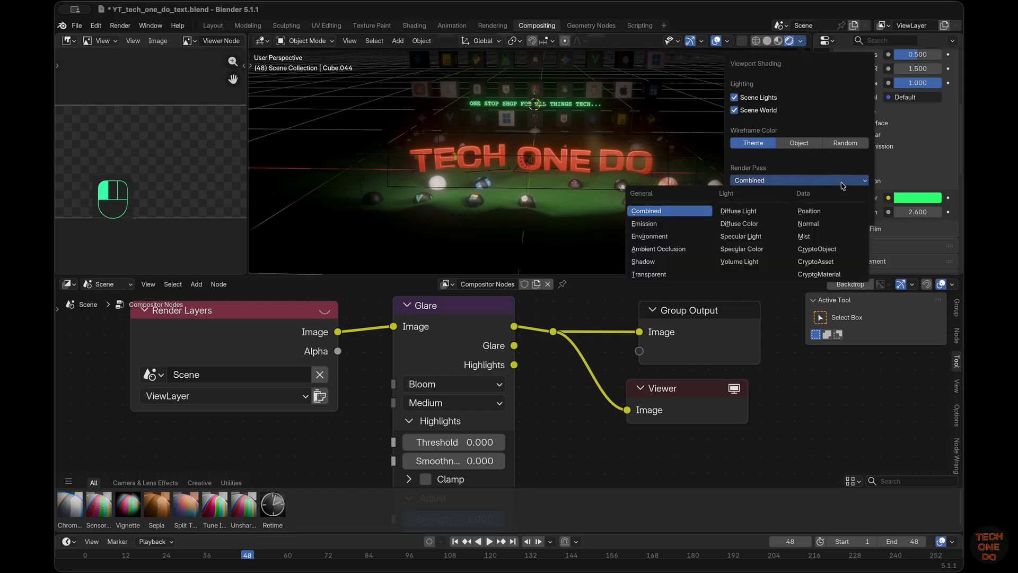
click(843, 182)
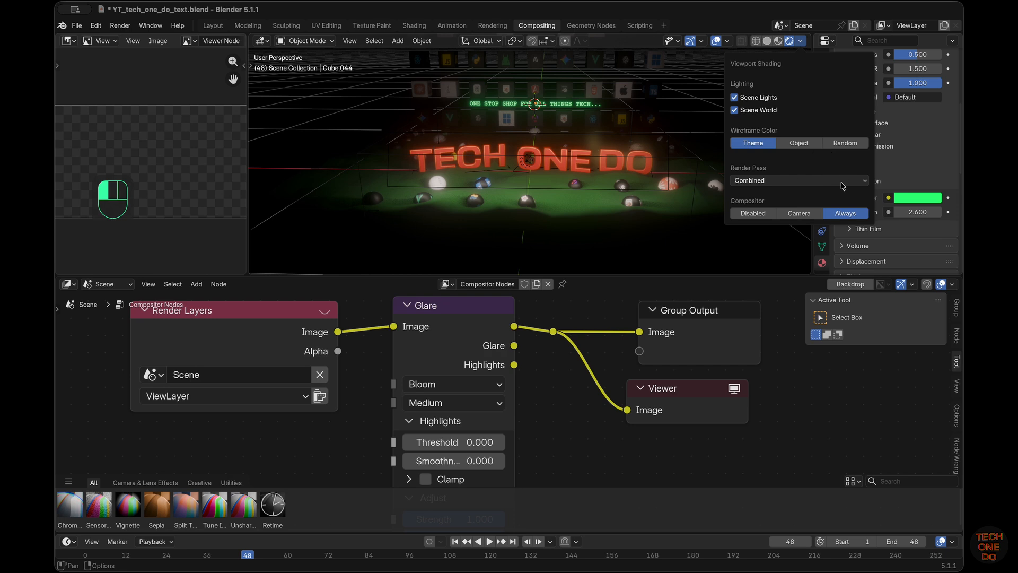
click(945, 181)
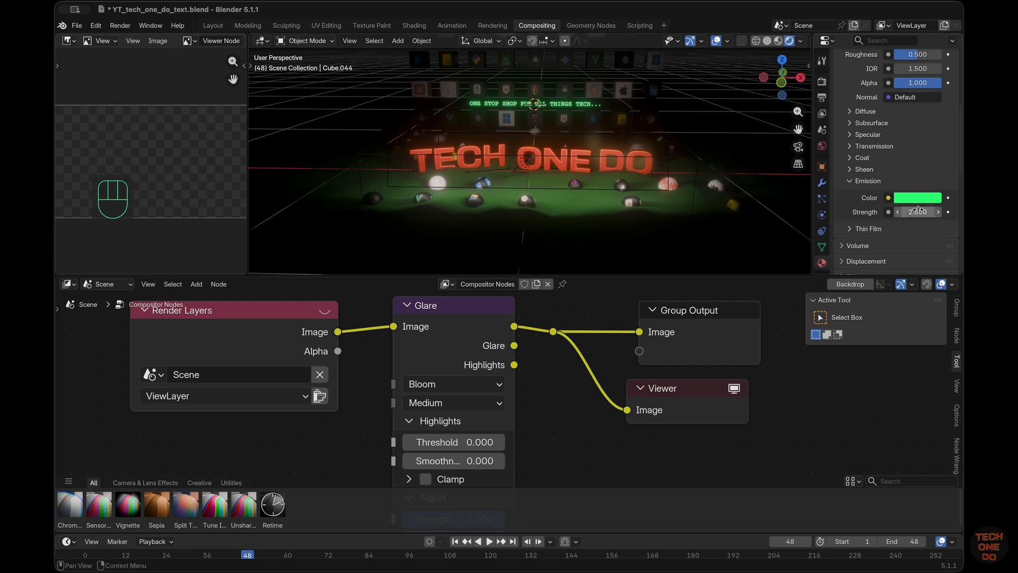
Return to the caption's geometry node setup and switch its viewport to Material Preview shading
mouse_move(919, 211)
mouse_down()
mouse_move(866, 198)
mouse_move(823, 202)
mouse_move(788, 156)
mouse_up()
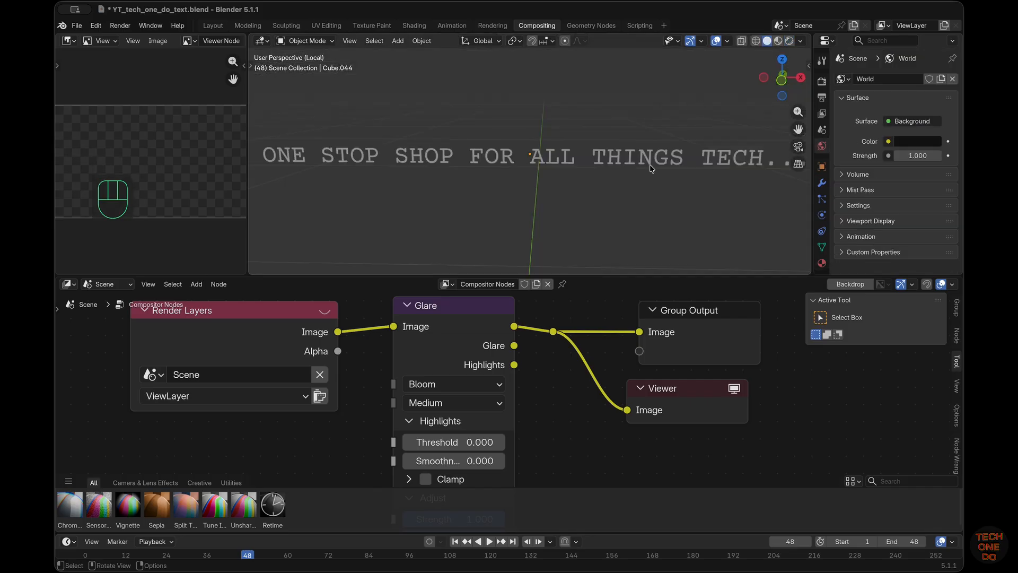
click(592, 25)
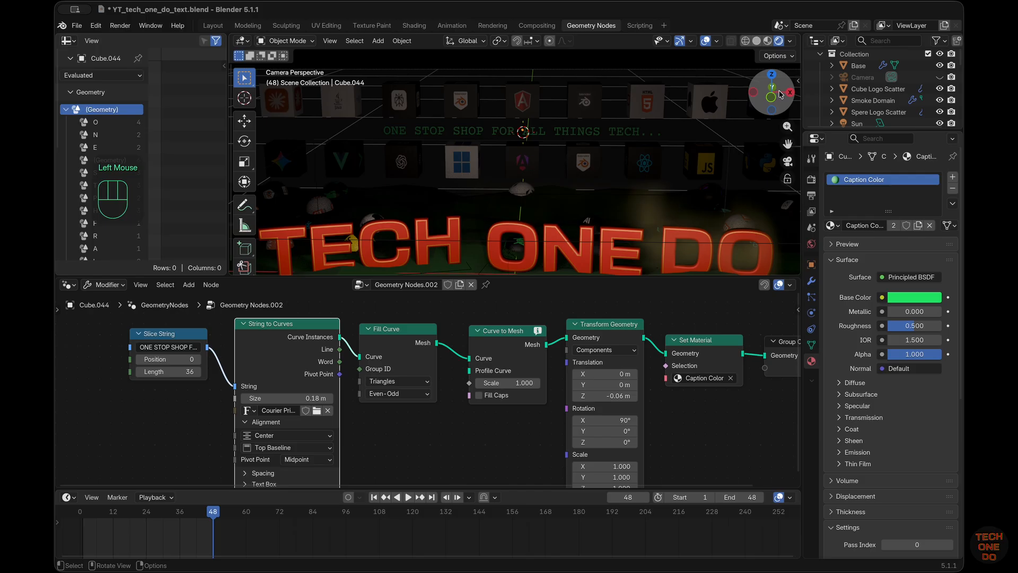
click(768, 41)
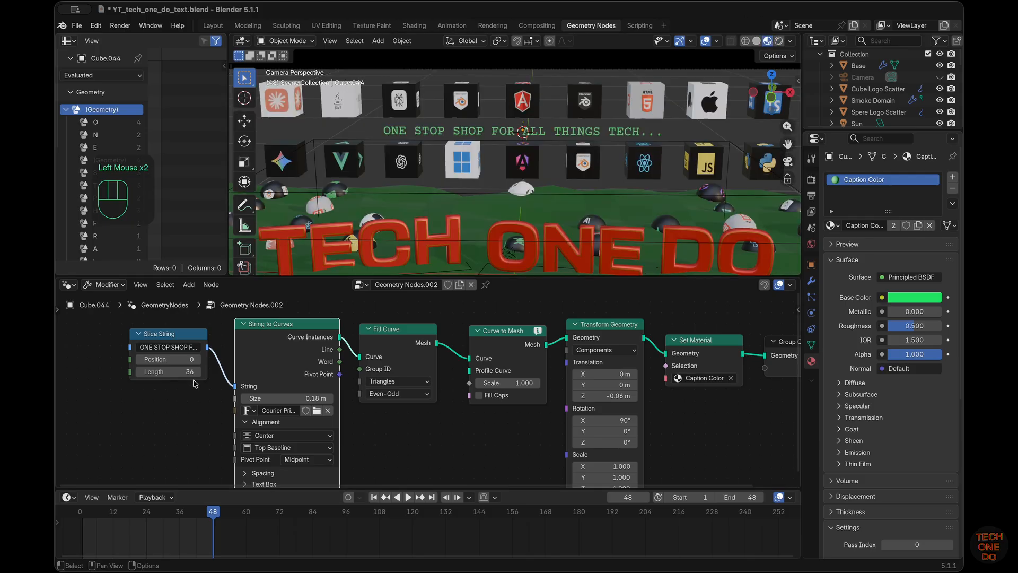
drag(188, 373, 180, 372)
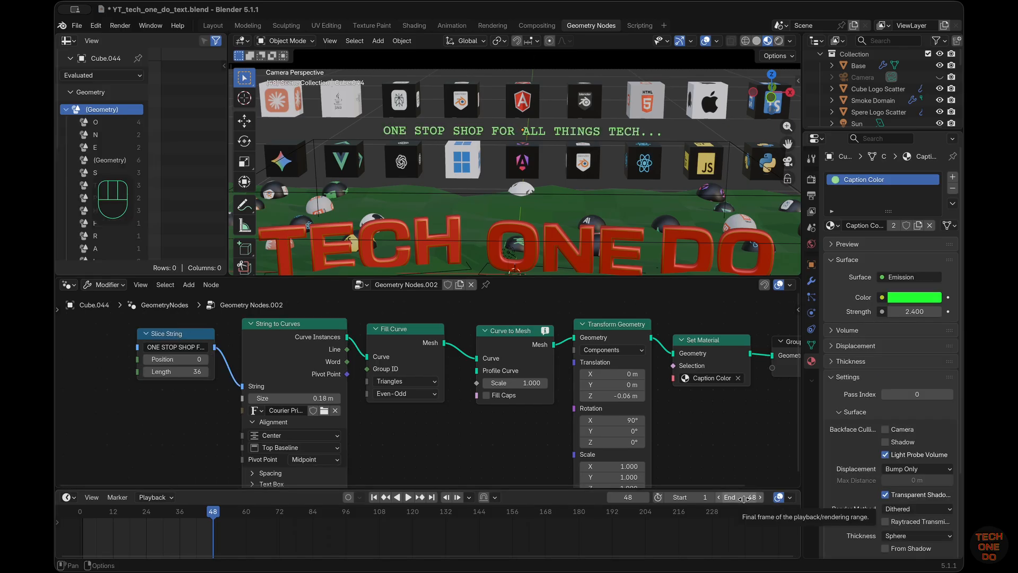
Set the scene's end frame to 100
click(745, 499)
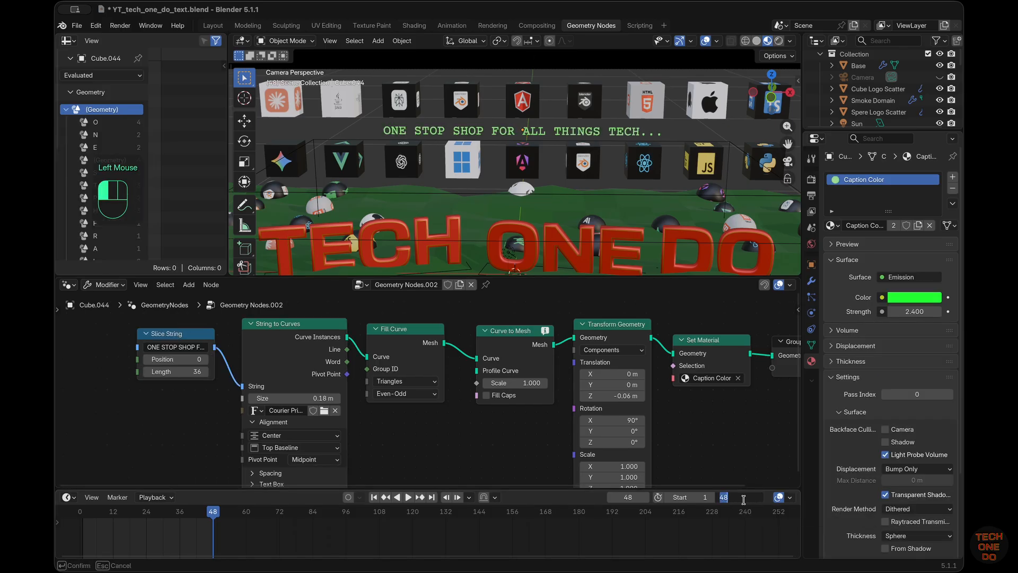
text(10)
key(KP_Enter)
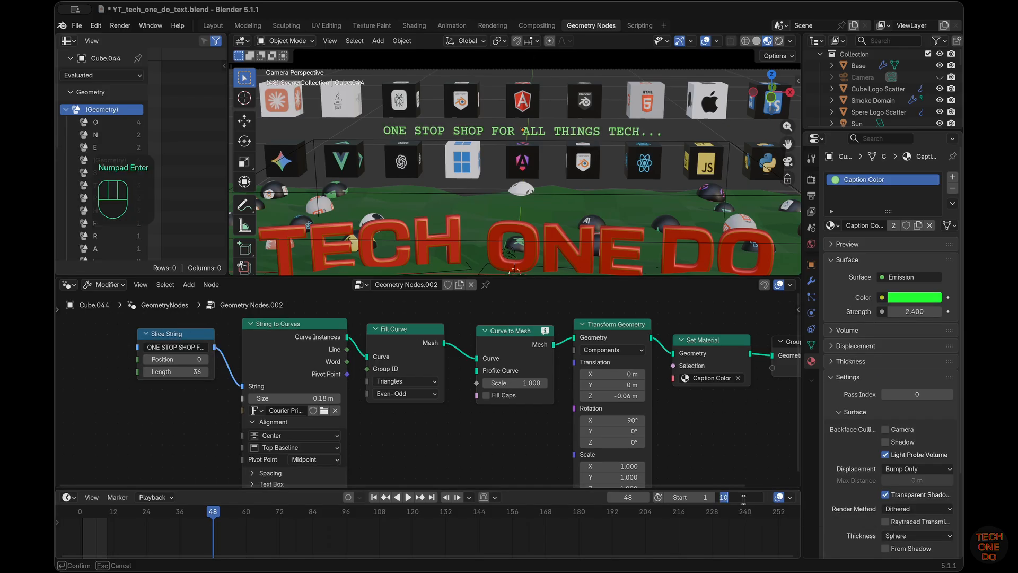
text(0)
key(KP_Enter)
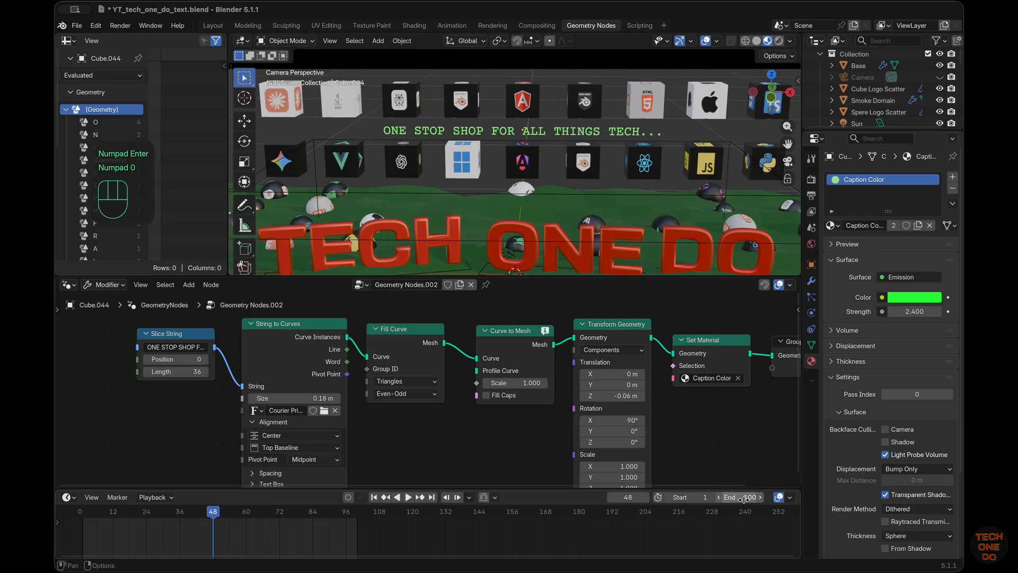
click(494, 542)
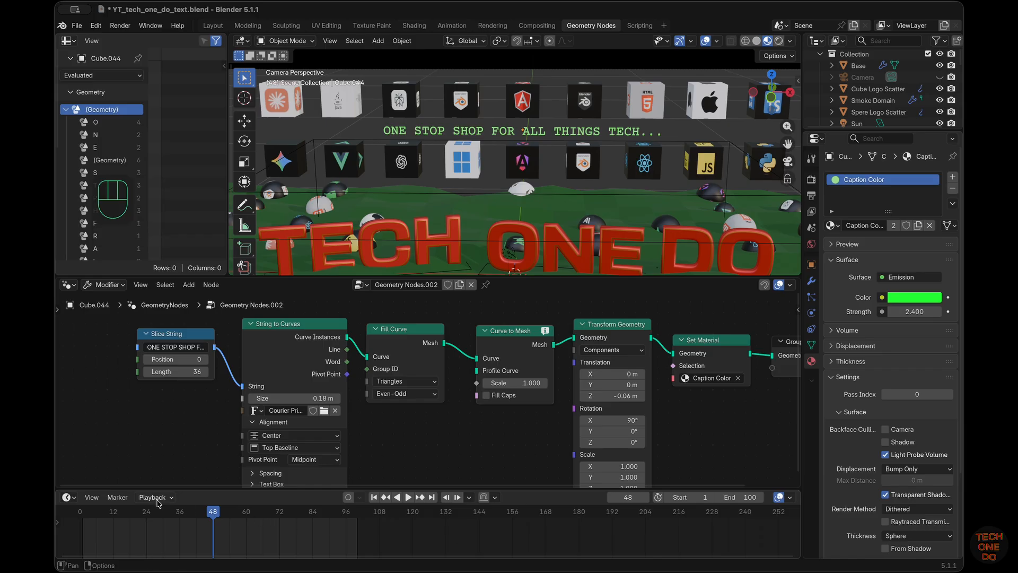
Change the Timeline editor to a Dope Sheet and turn off its restriction to selected objects only
click(67, 497)
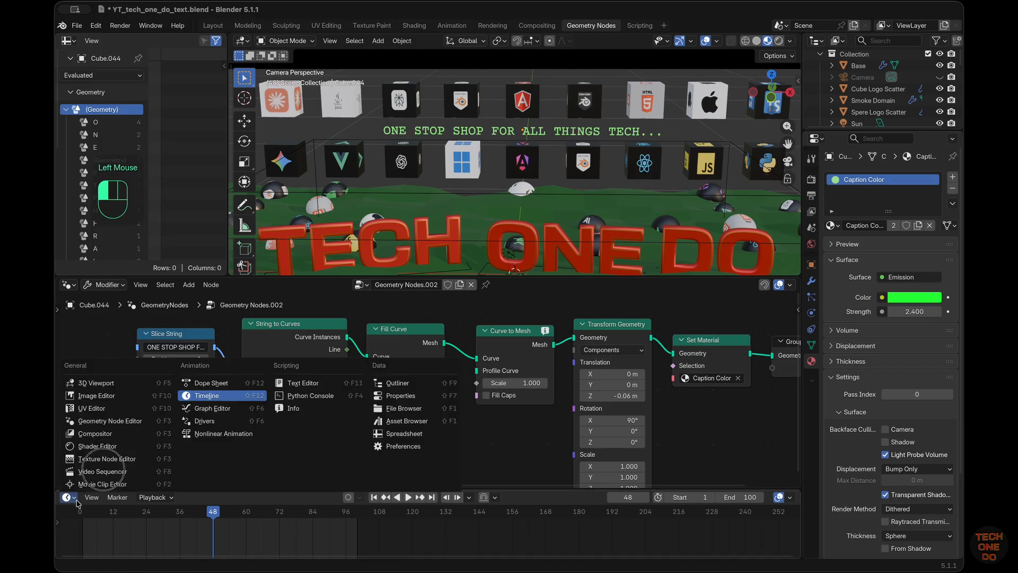
click(211, 383)
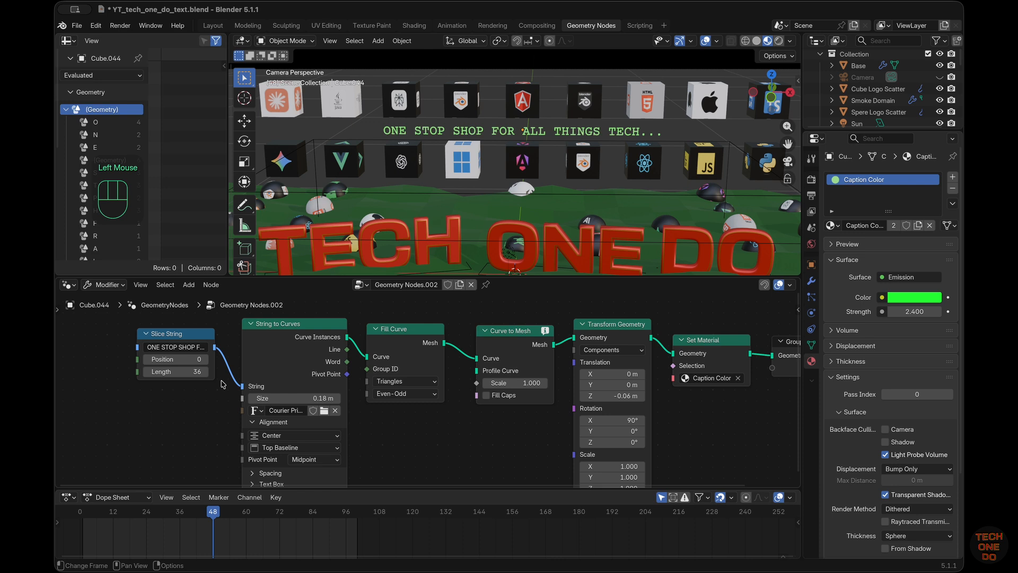
click(661, 497)
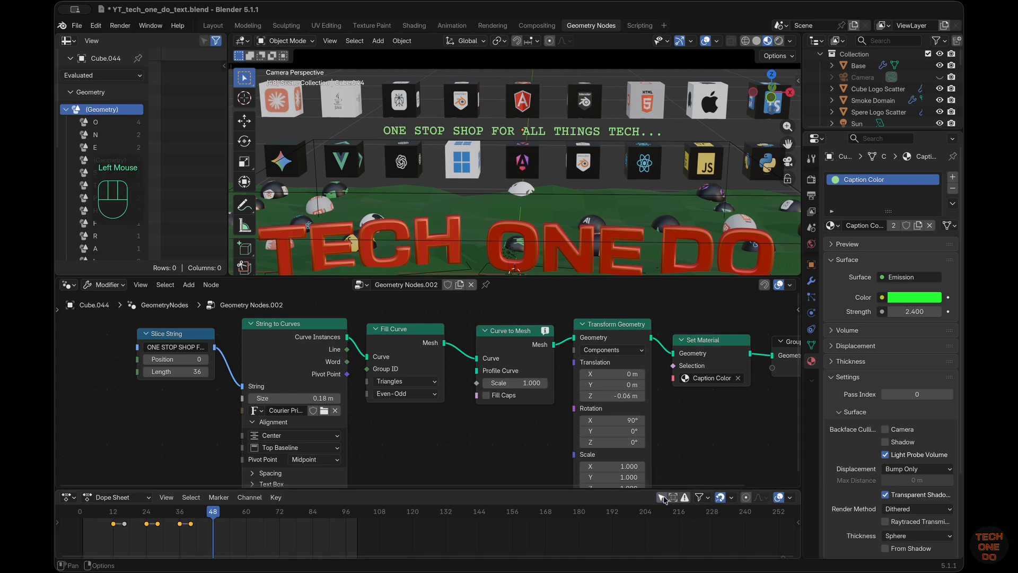
Set the Slice String node's Length to 0 and insert a keyframe for it at frame 48
double_click(214, 518)
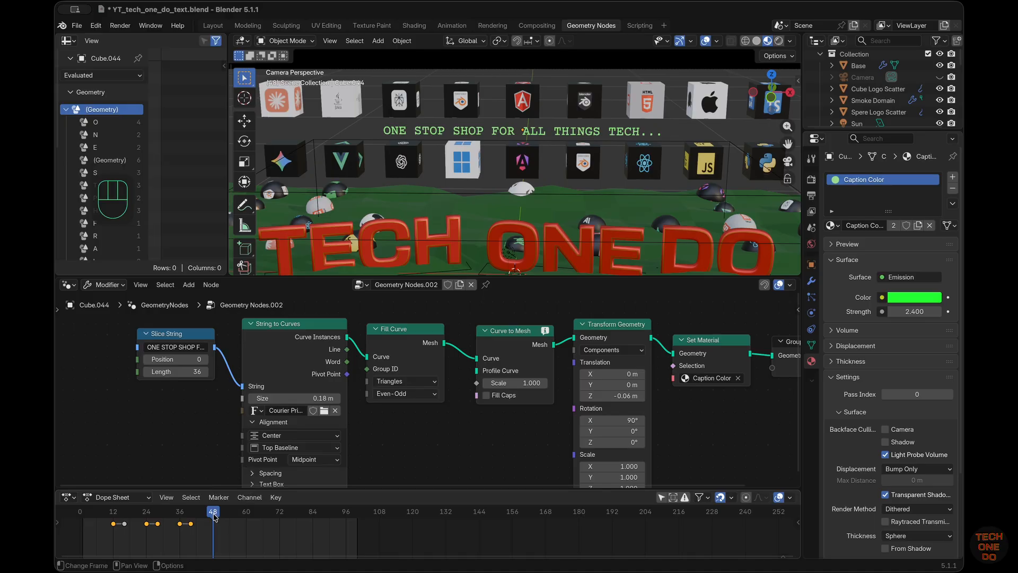
click(182, 371)
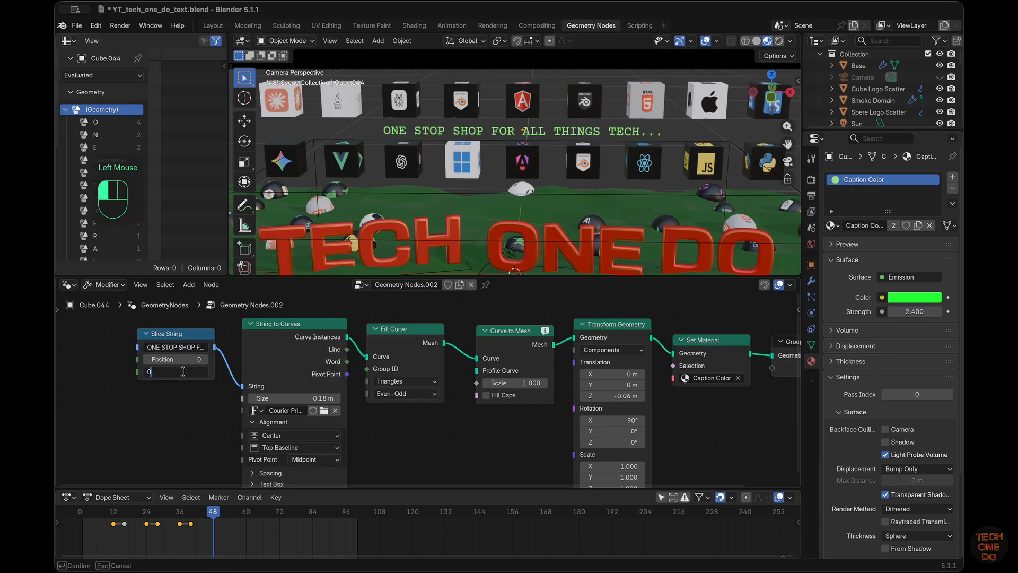
text(0)
key(Return)
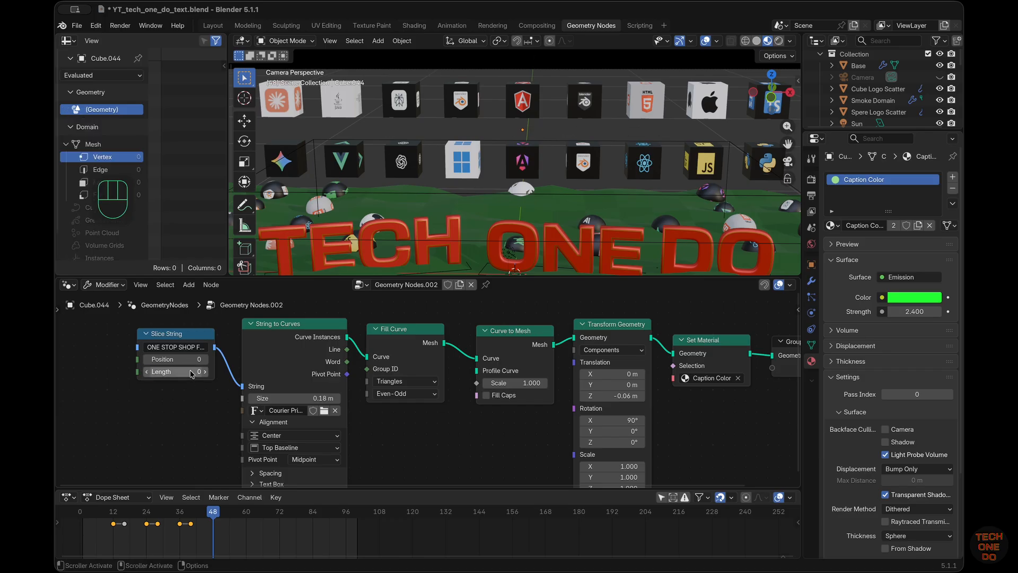
key(i)
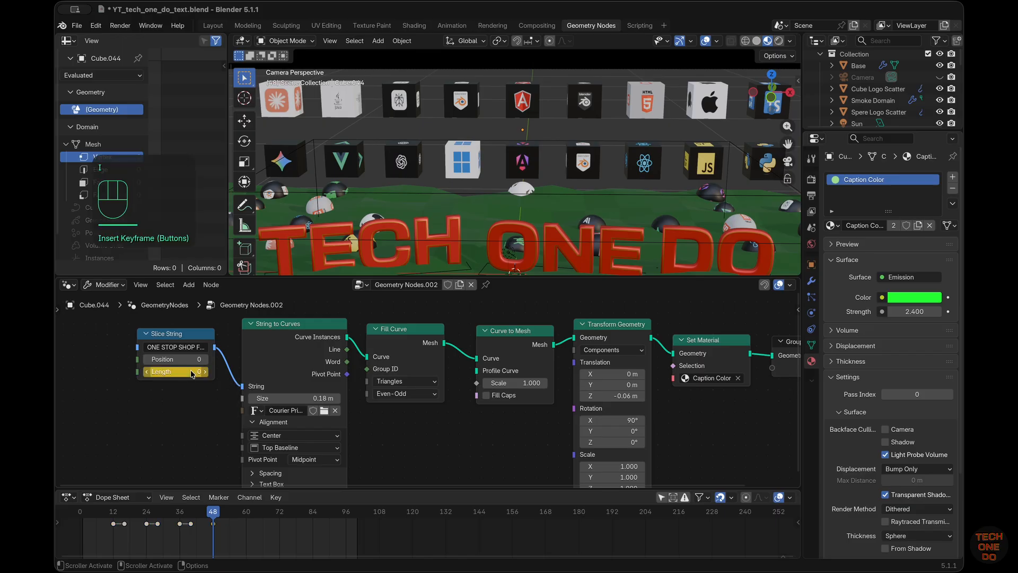
Set the Slice String node's Length to 36 at frame 84 and insert a keyframe for it
drag(215, 519, 313, 522)
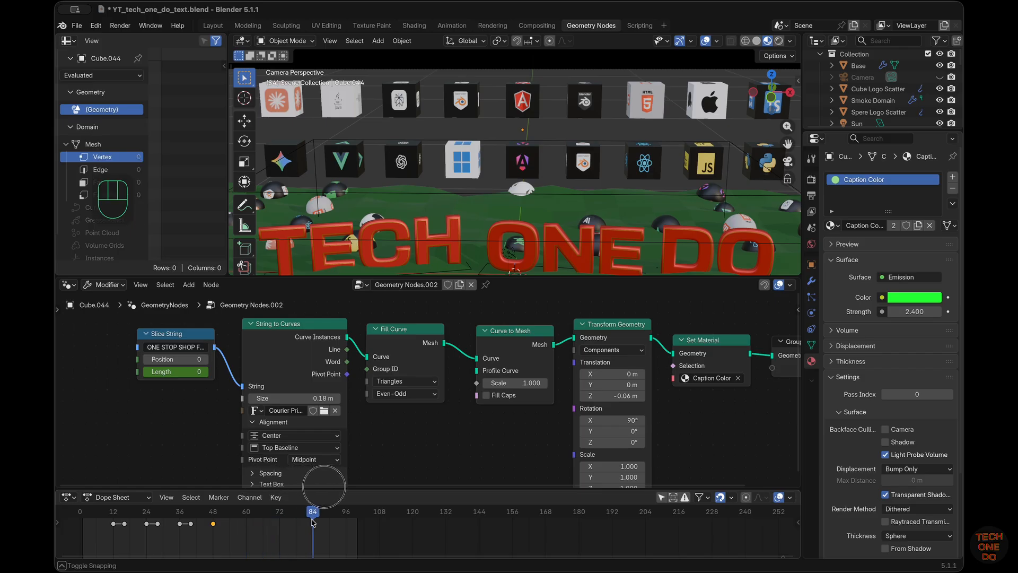
click(192, 372)
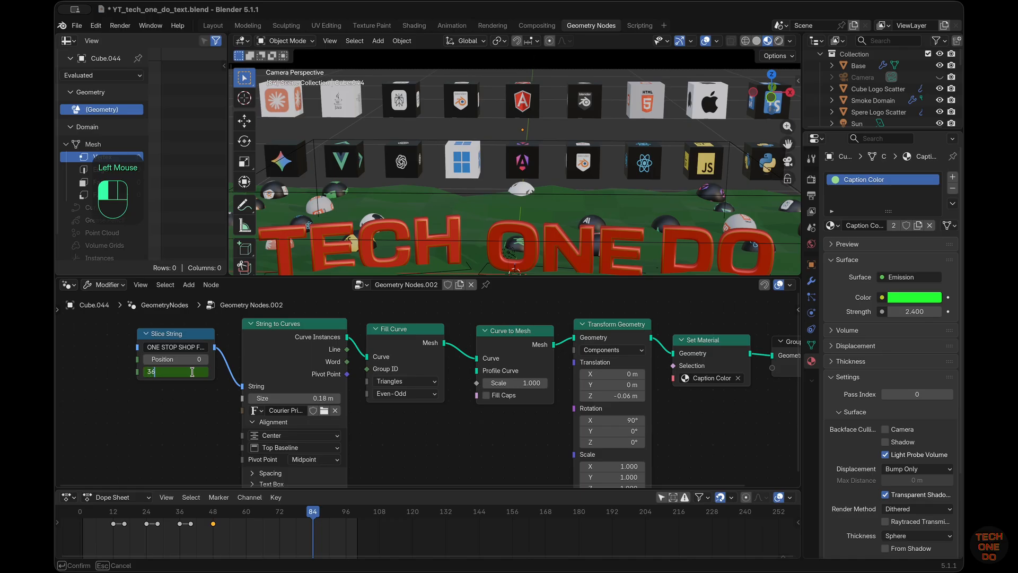
text(36)
key(Return)
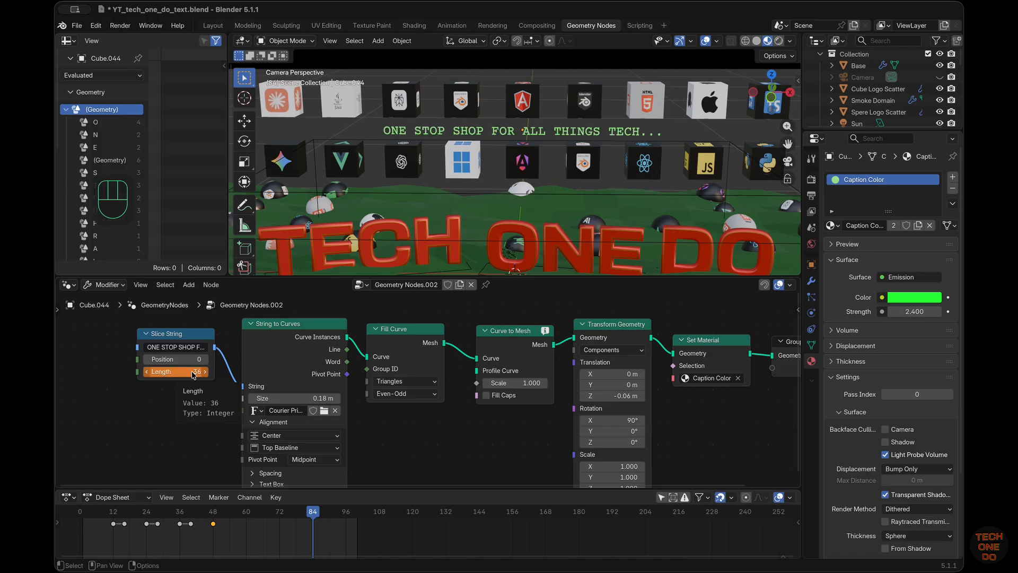
key(i)
Return to frame 48 and show the playback controls in the Dope Sheet
click(213, 511)
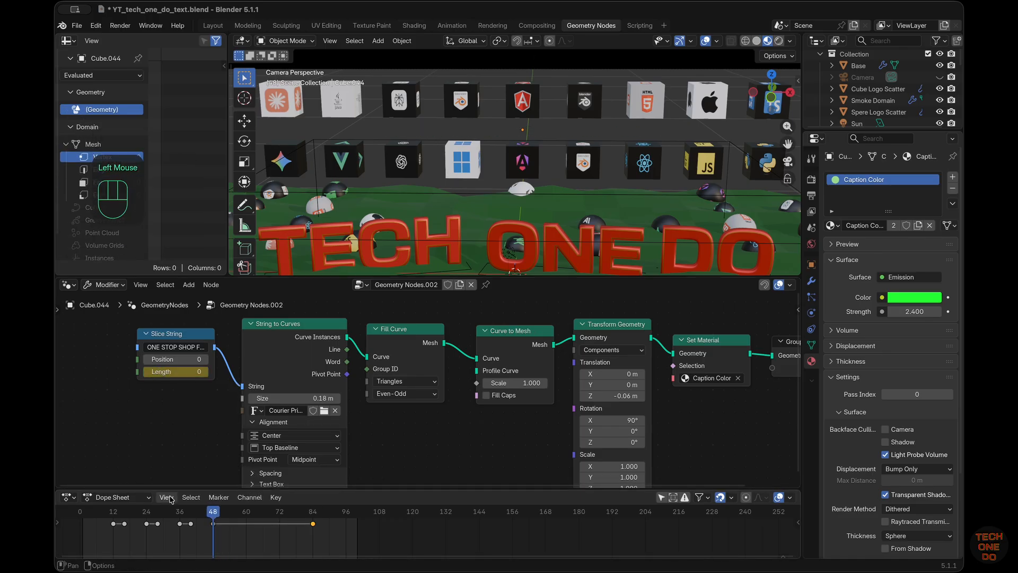
click(168, 498)
click(200, 232)
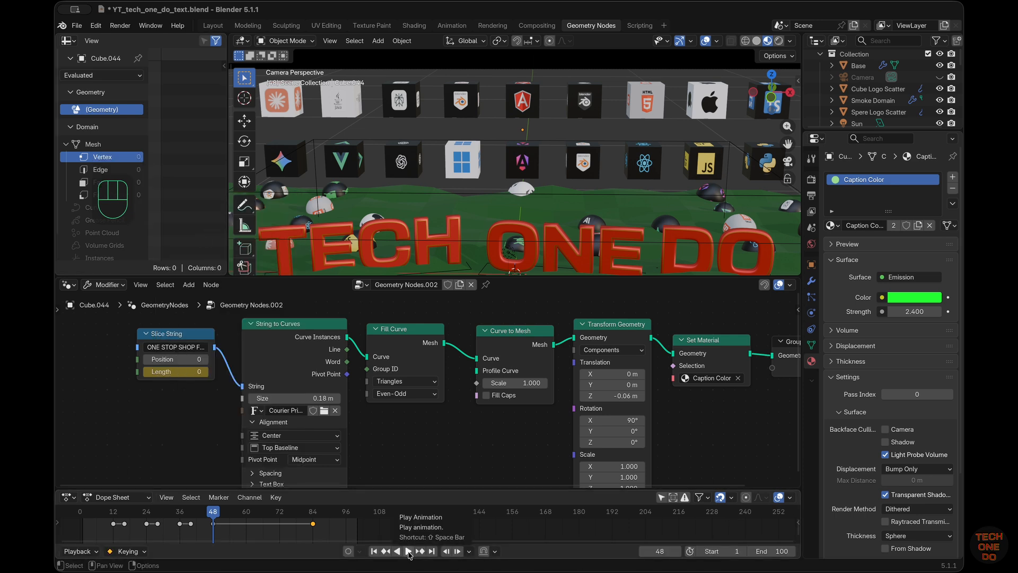
Play the animation to check the caption's reveal, stop it, and go to frame 84
click(407, 551)
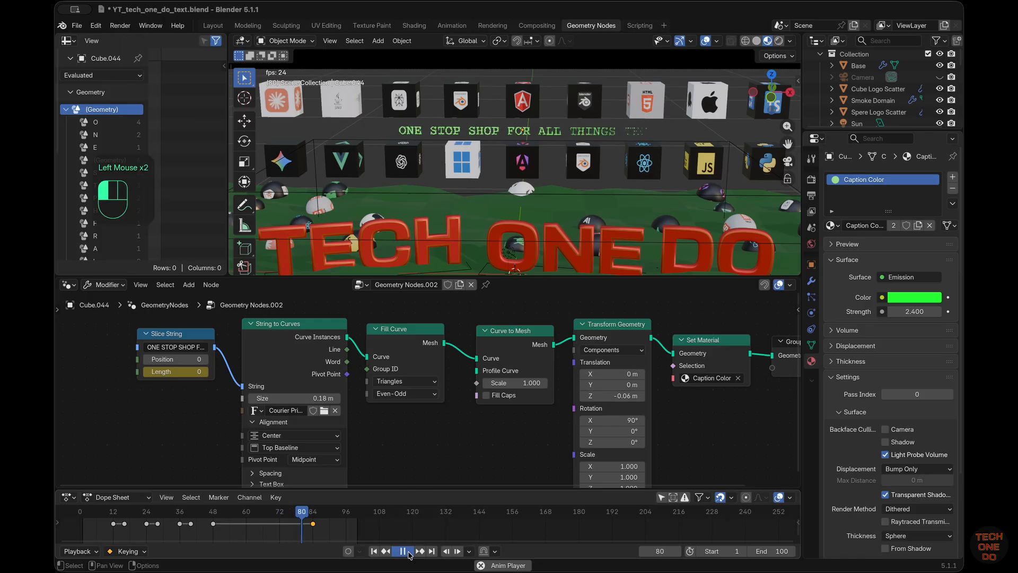
click(408, 553)
key(space)
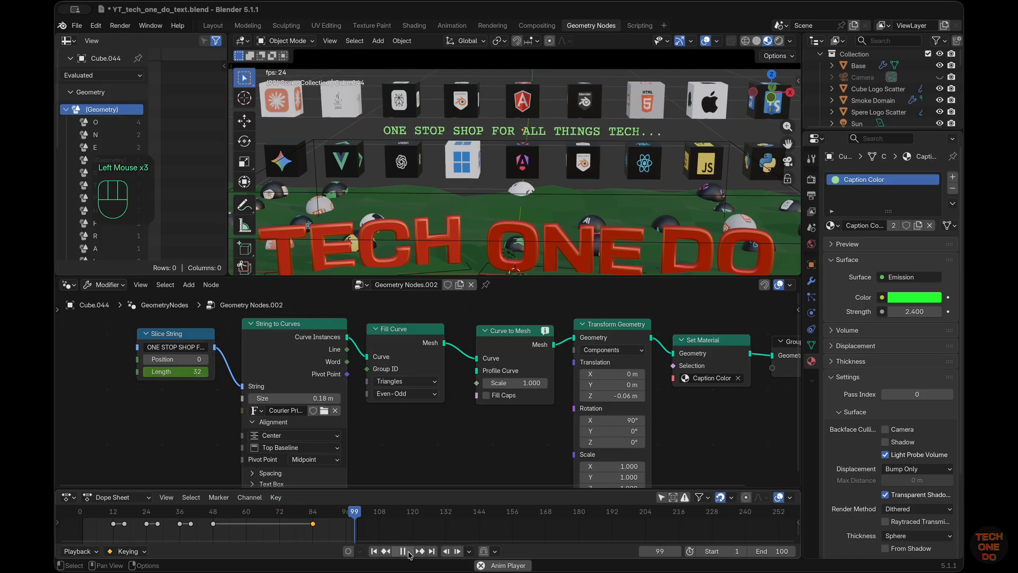
key(shift+space)
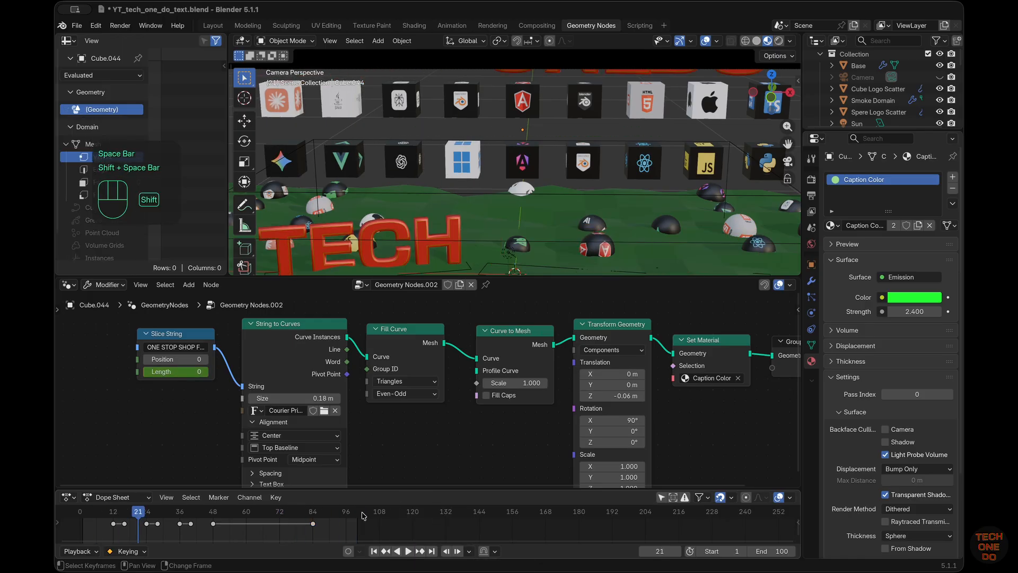
click(314, 513)
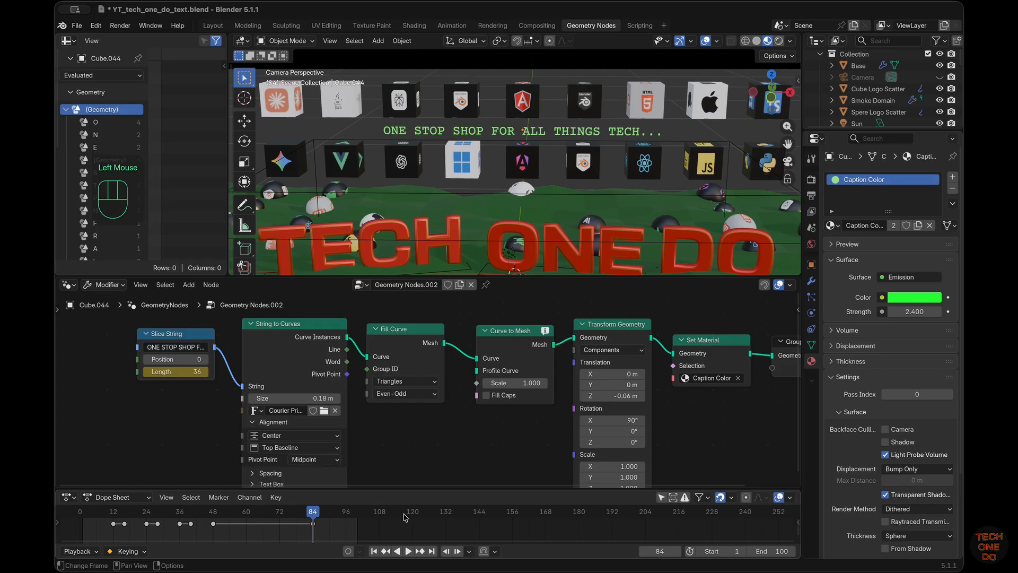
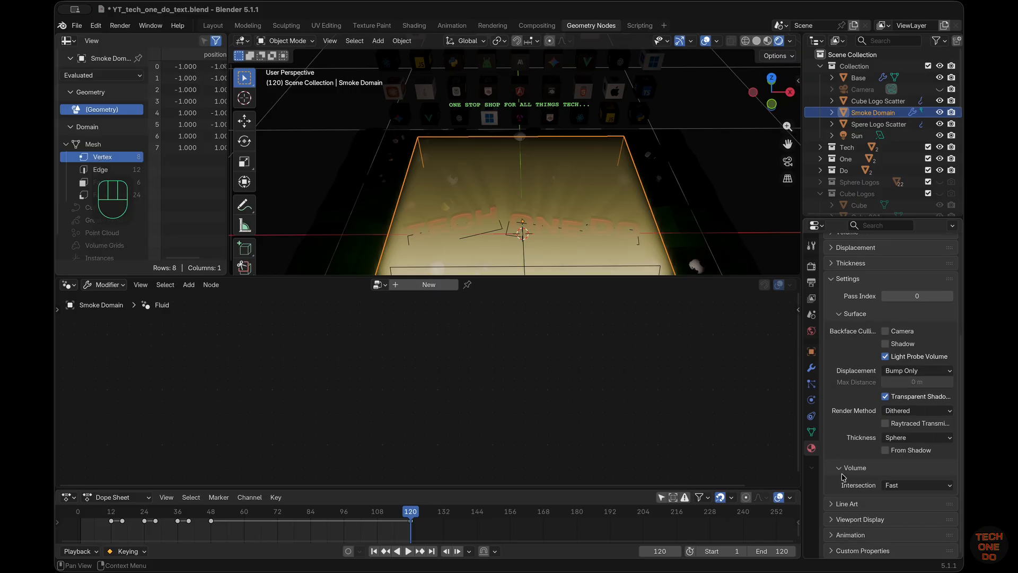
Set the Smoke Domain's fluid cache end frame to 120 in its physics settings
click(811, 399)
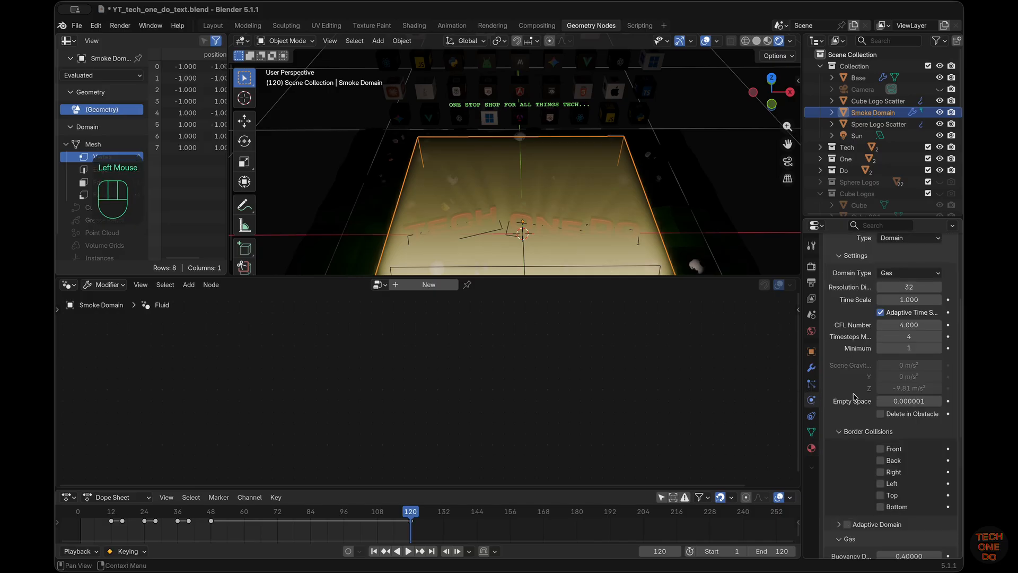
scroll(855, 396, down, 12)
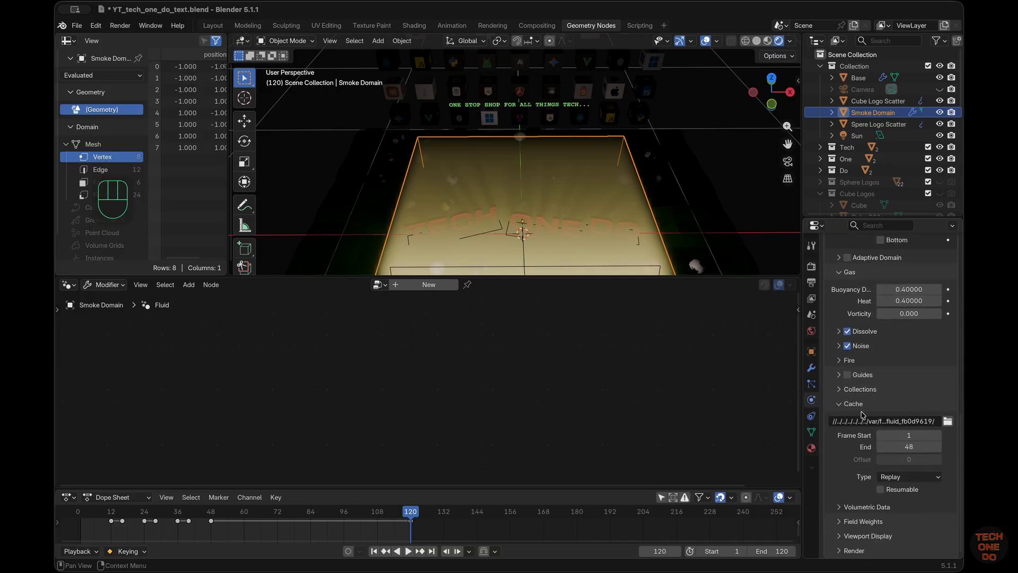
click(902, 447)
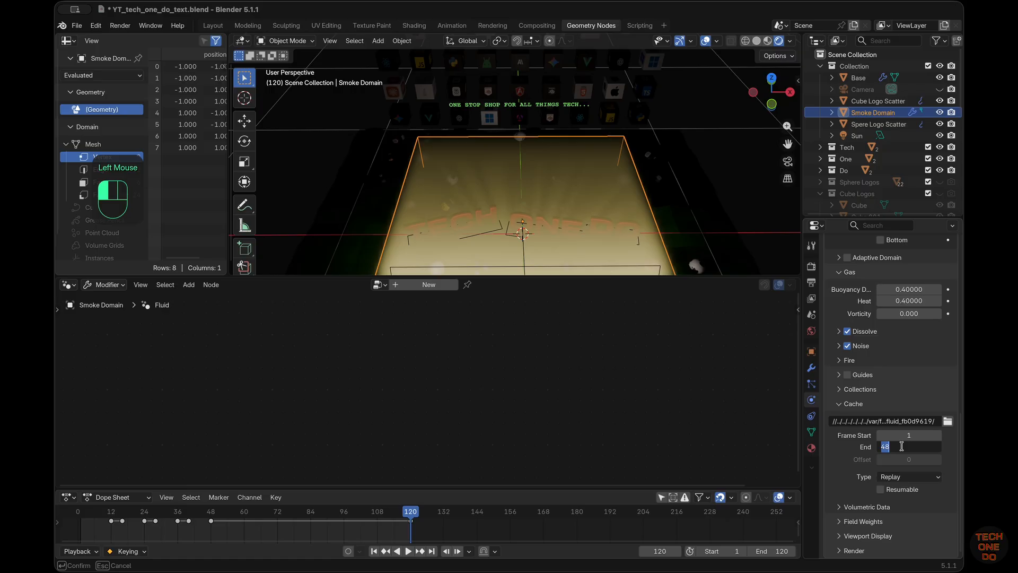
text(1)
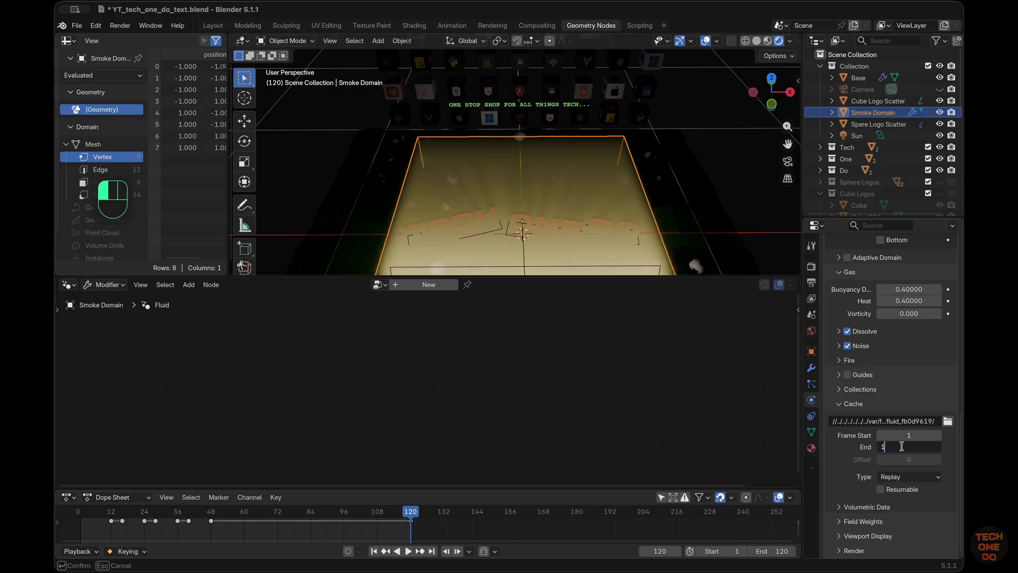
text(20)
key(Return)
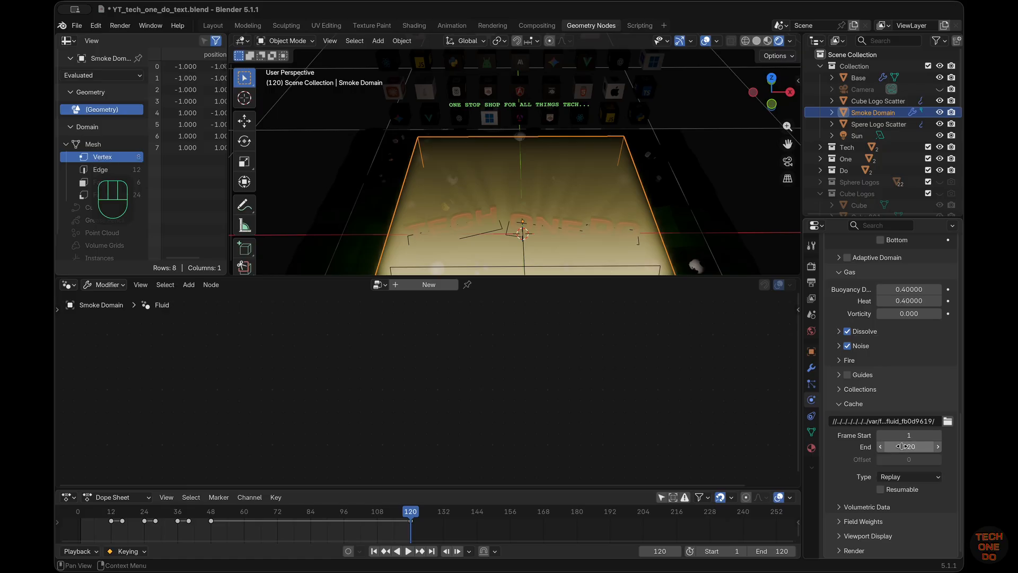
Play the animation to check the smoke with the extended cache, stop it, and advance to frame 120
click(829, 458)
scroll(345, 524, left, 1)
key(Left)
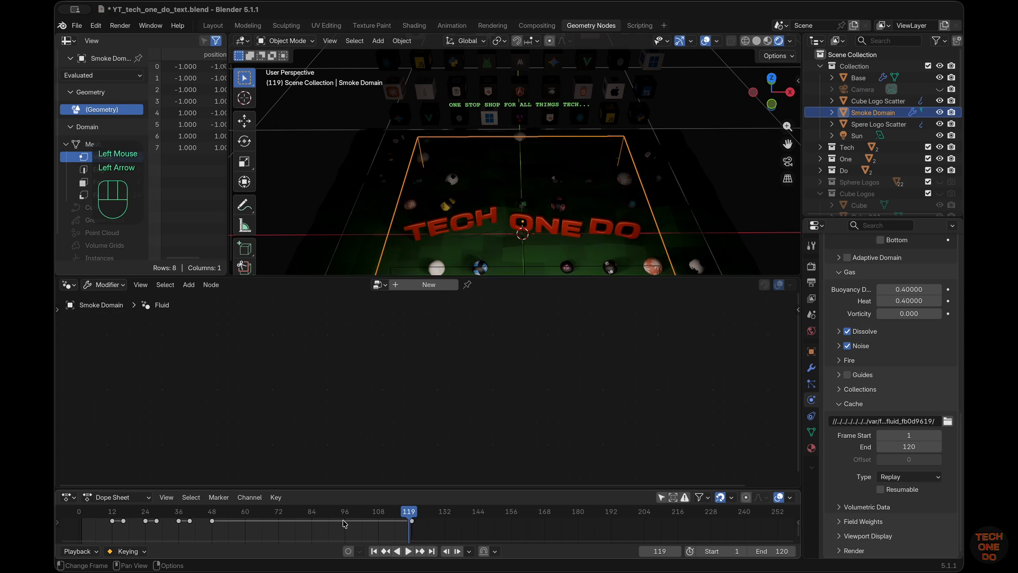
key(space)
key(shift+space)
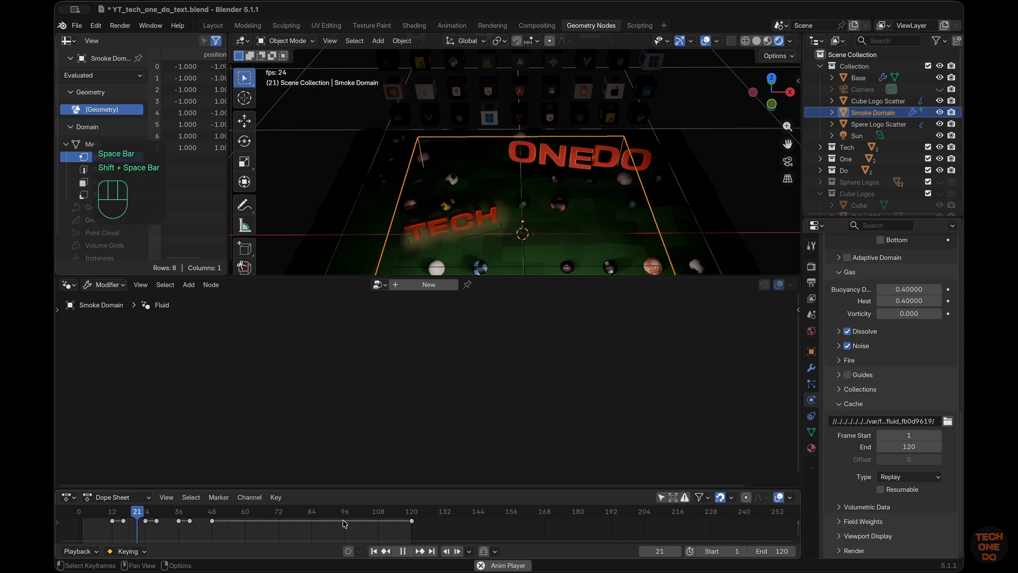
key(shift+space)
click(401, 513)
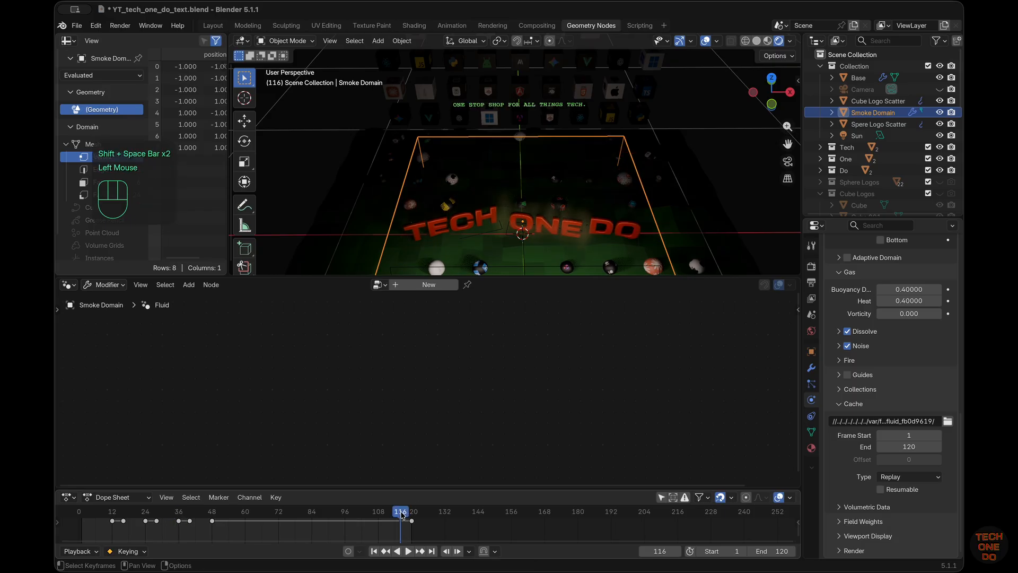
key(Right)
key(Right)
key(Right)
key(Right)
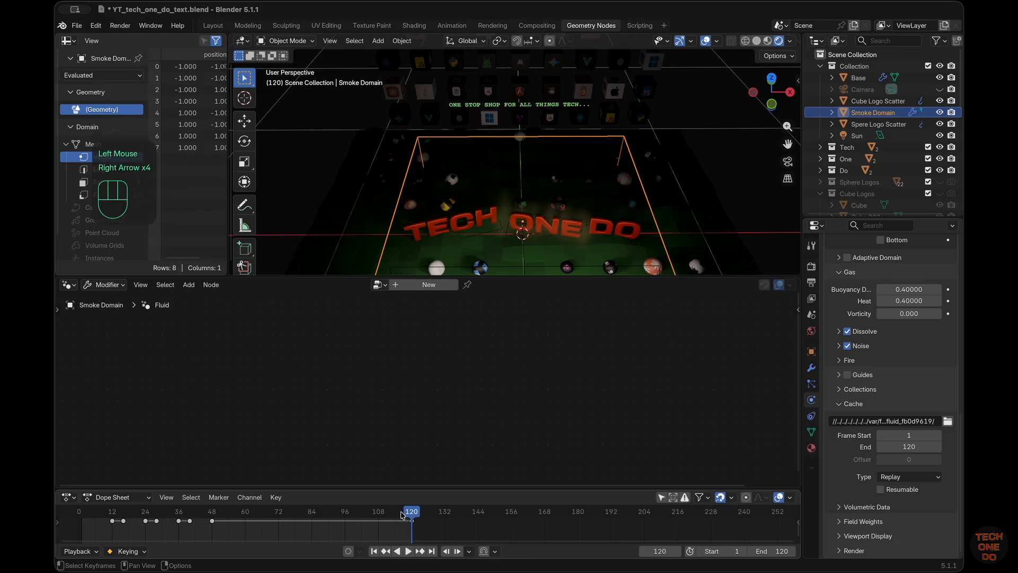
View the scene through the camera and play the animation
scroll(616, 241, down, 10)
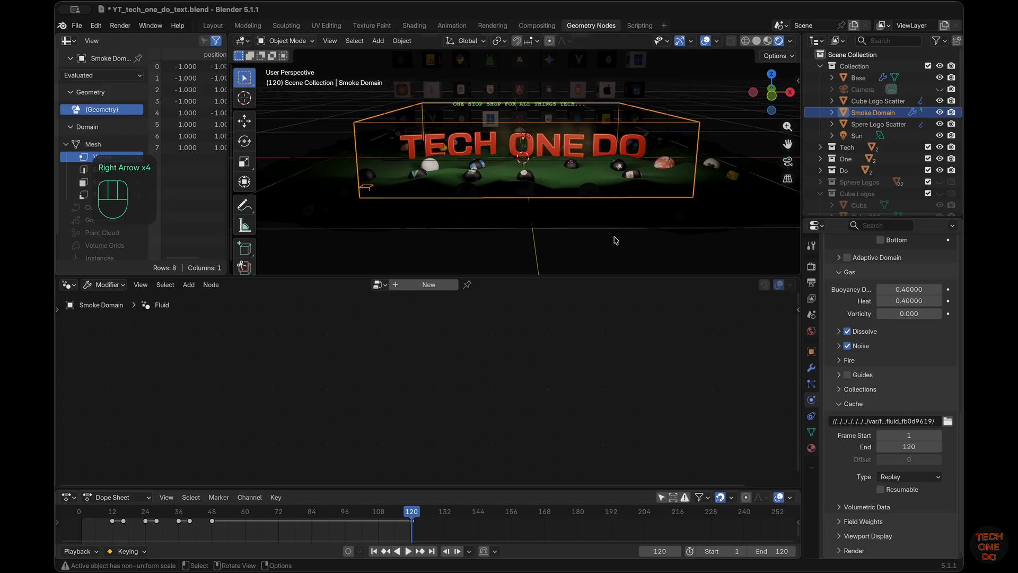
click(561, 407)
scroll(732, 484, up, 1)
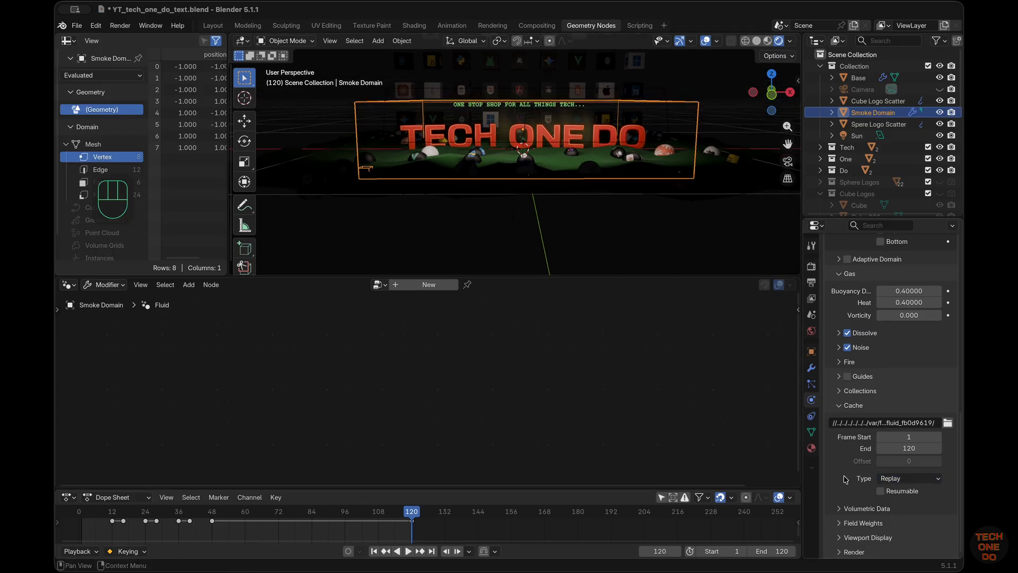
click(787, 161)
click(408, 551)
click(409, 551)
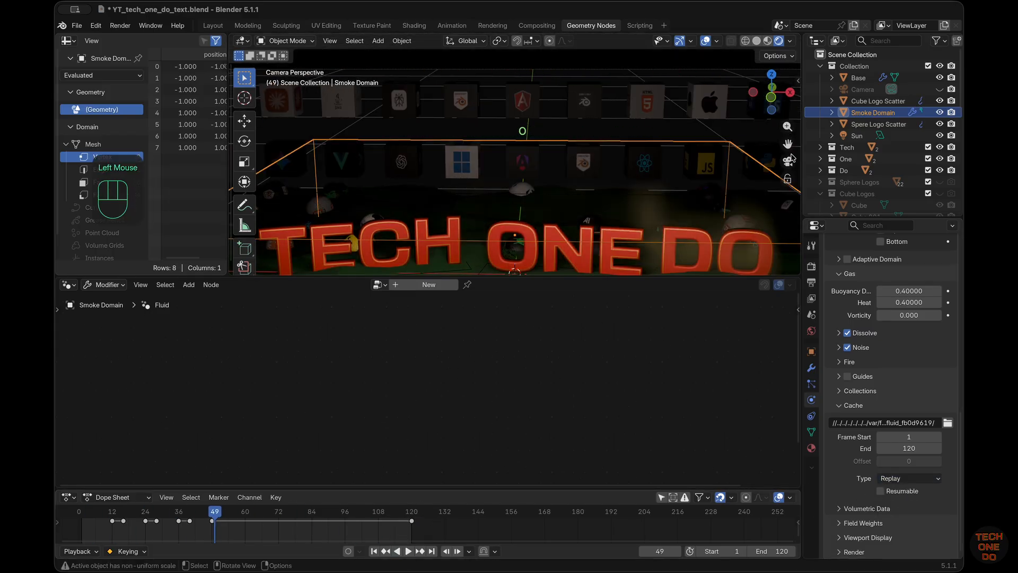
click(788, 161)
Switch to the Layout workspace, replay the animation in and out of camera view, and stop at frame 119
click(213, 25)
click(626, 162)
click(627, 180)
click(626, 161)
click(626, 162)
key(n)
super+scroll(678, 209, up, 5)
click(407, 538)
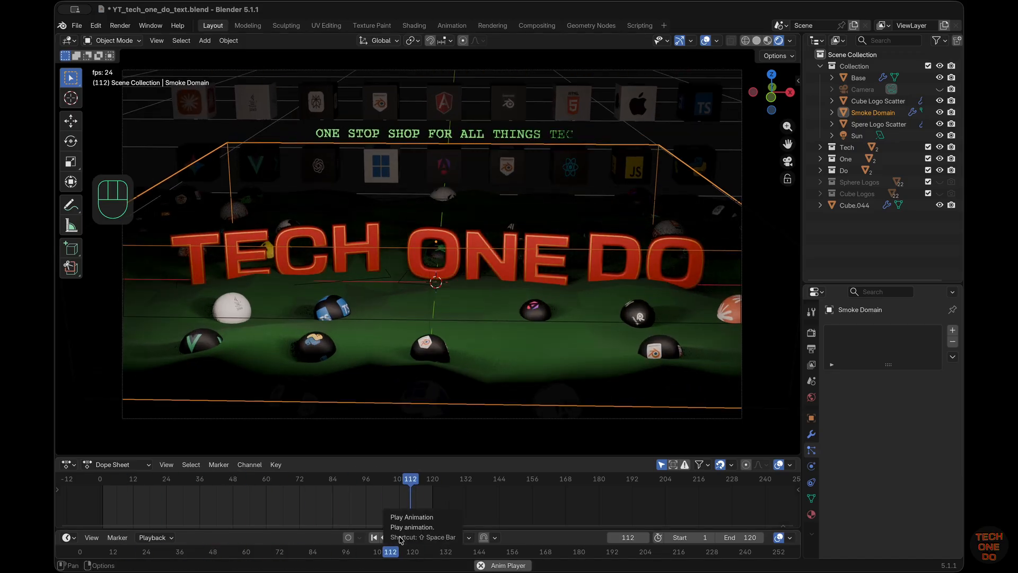
key(KP_0)
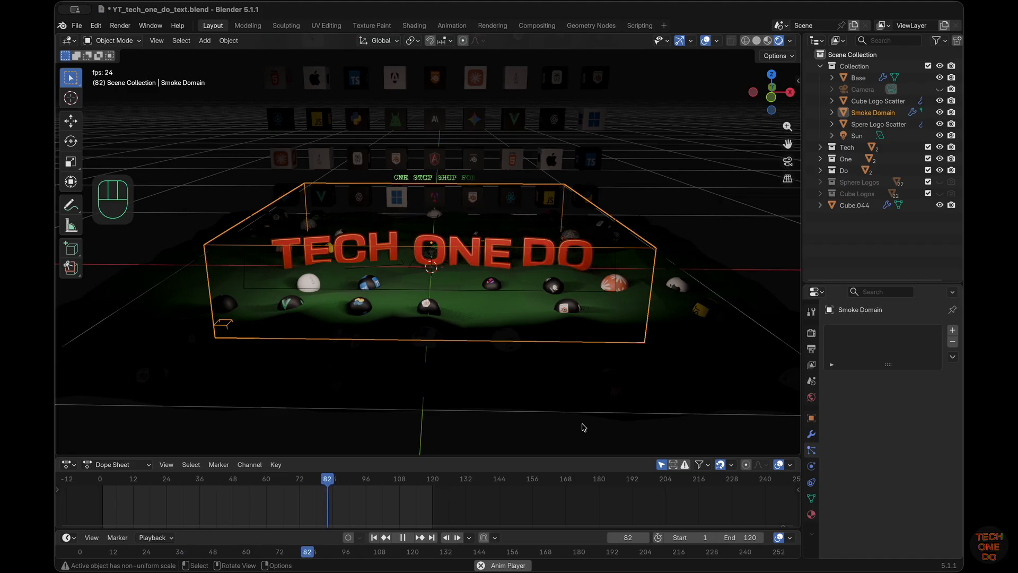
click(403, 537)
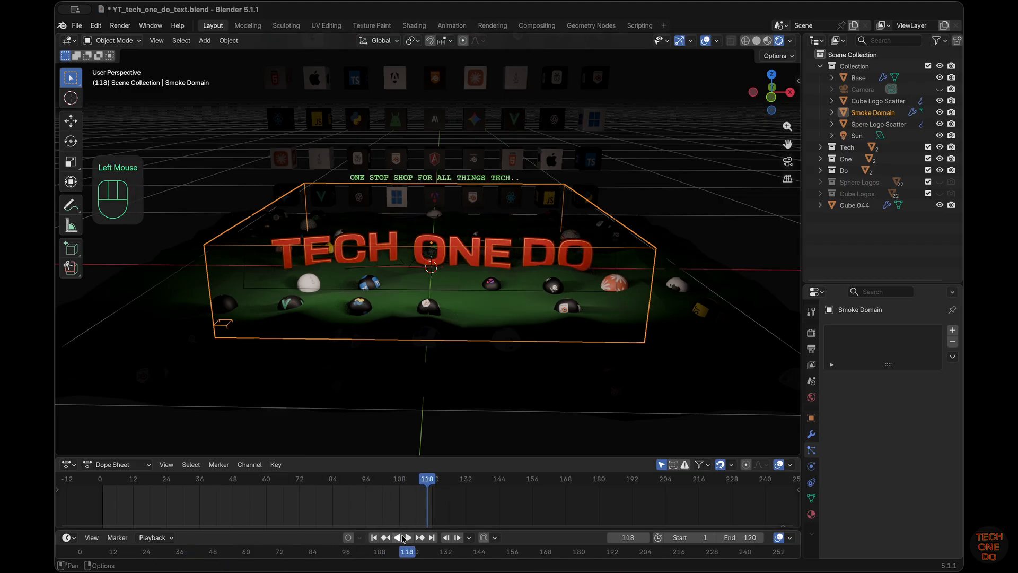
key(Right)
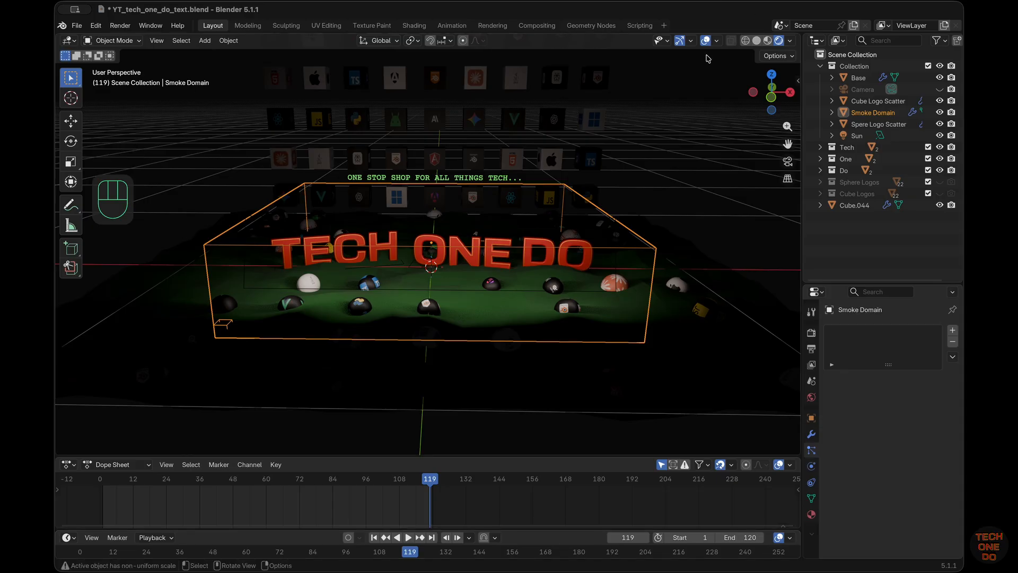
Select the green caption object, disable it in renders, and hide it in the viewport
middle_drag(725, 298, 714, 294)
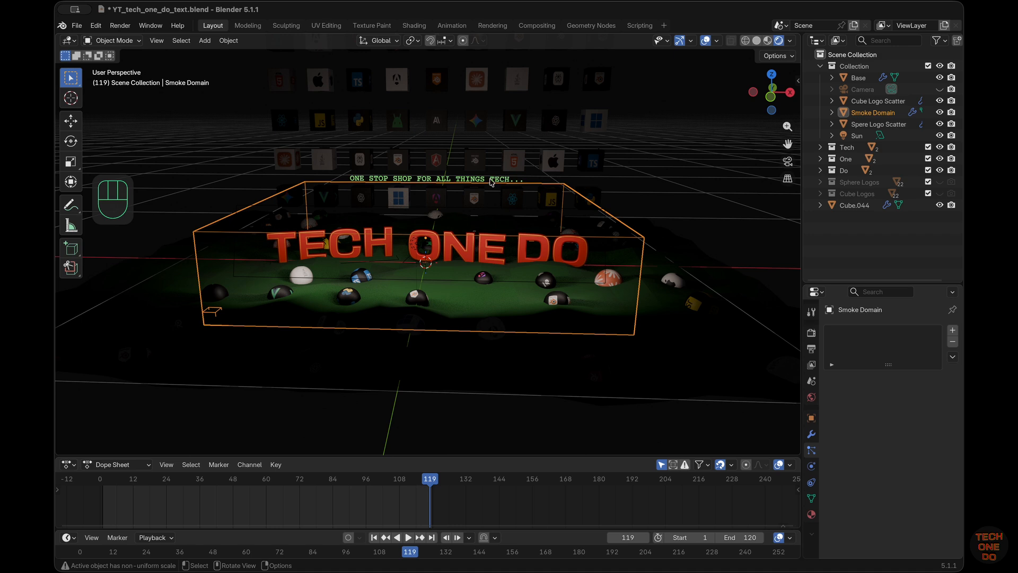
click(491, 182)
click(638, 186)
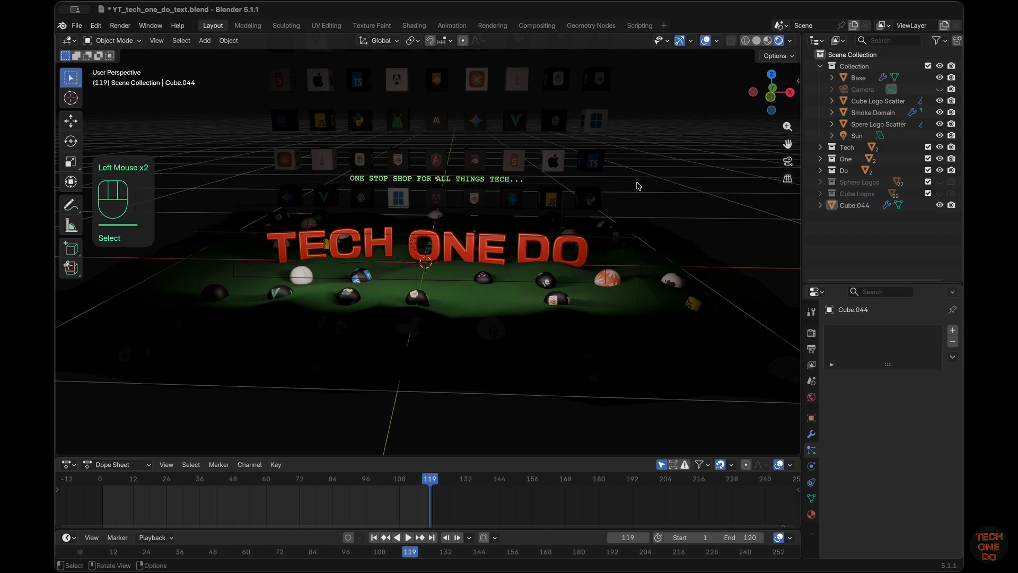
click(483, 184)
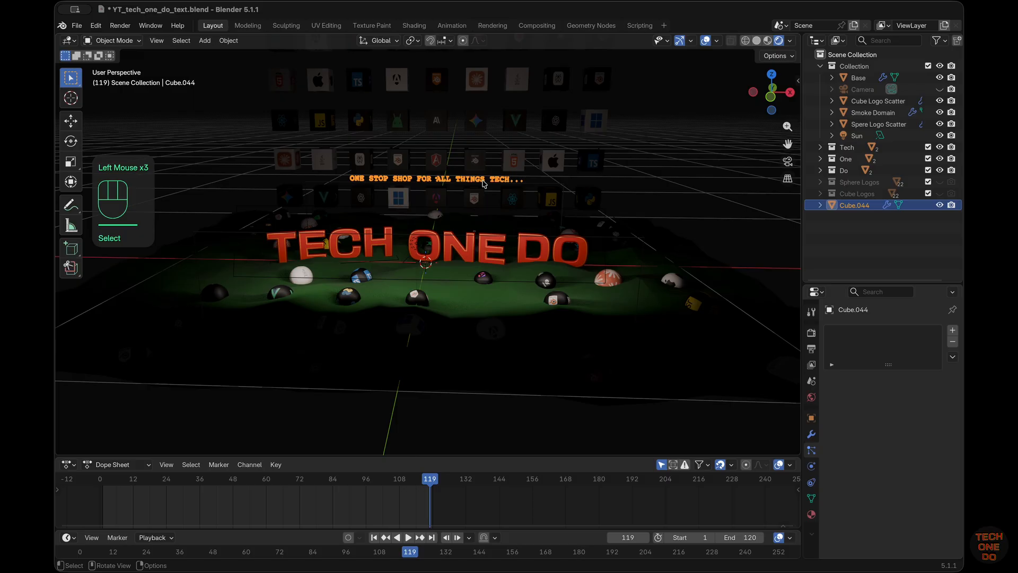
click(952, 206)
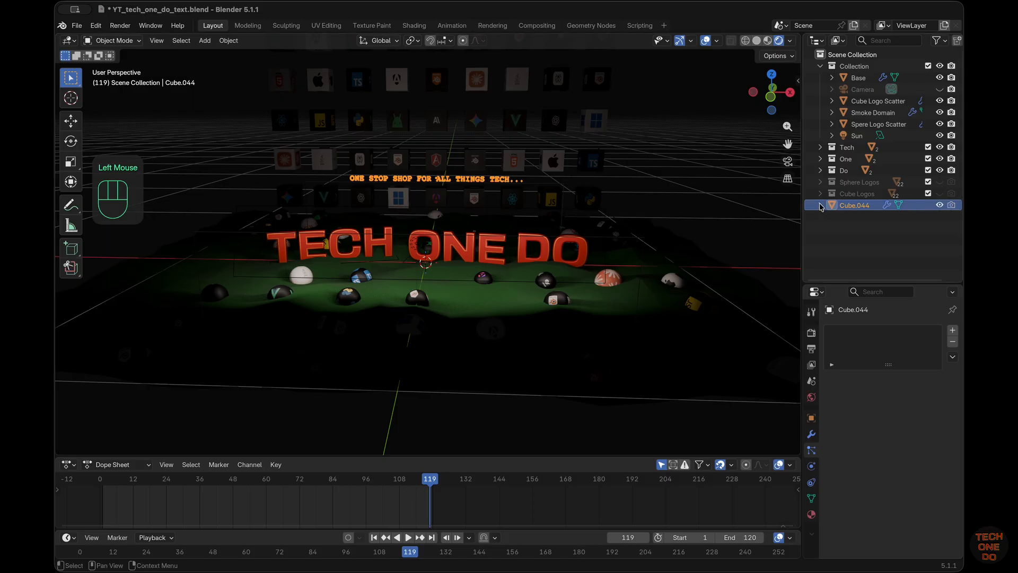
click(940, 205)
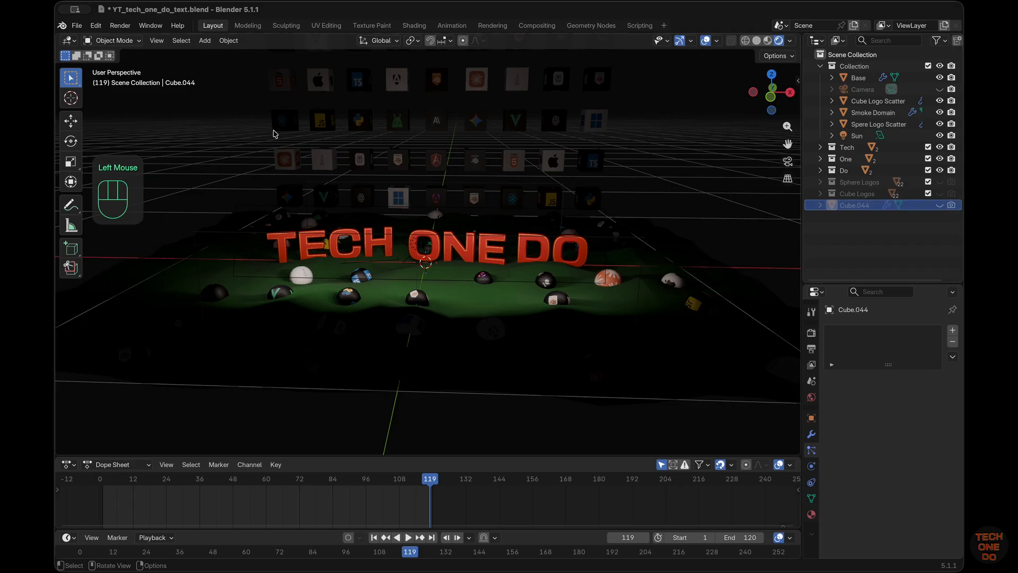
scroll(429, 201, left, 5)
scroll(429, 202, right, 5)
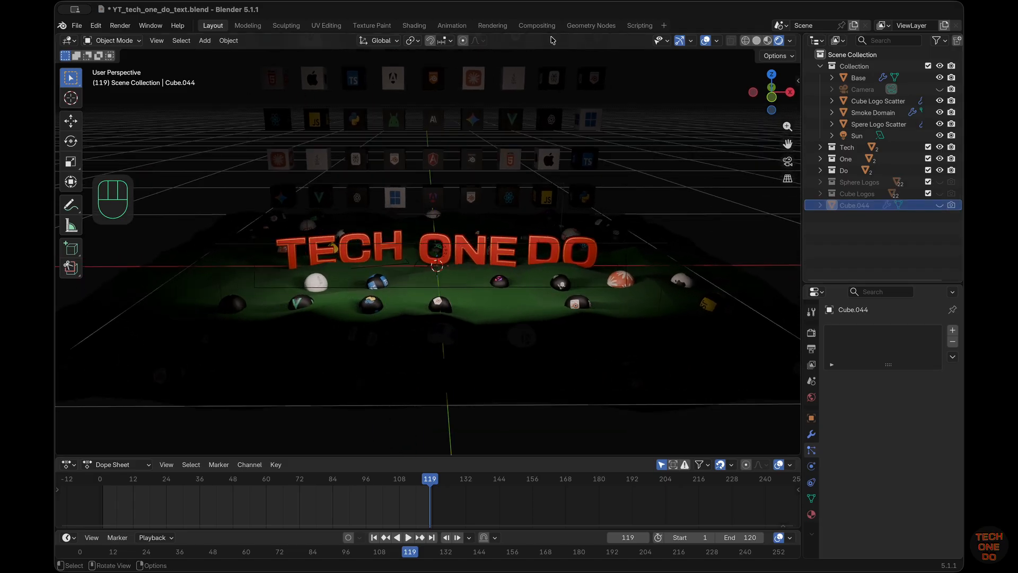
Mute the Glare node in the Compositing workspace
click(536, 26)
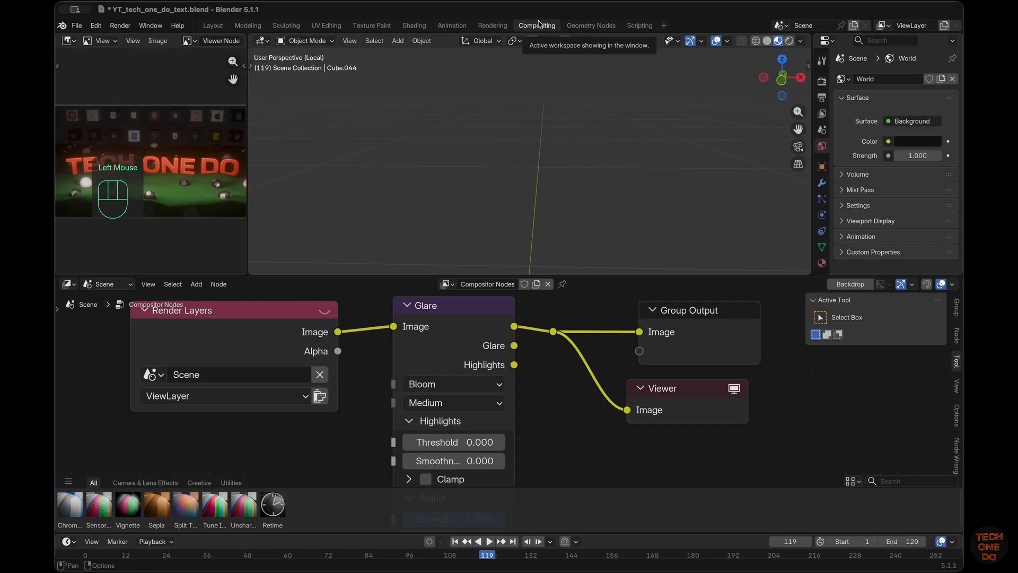
double_click(489, 313)
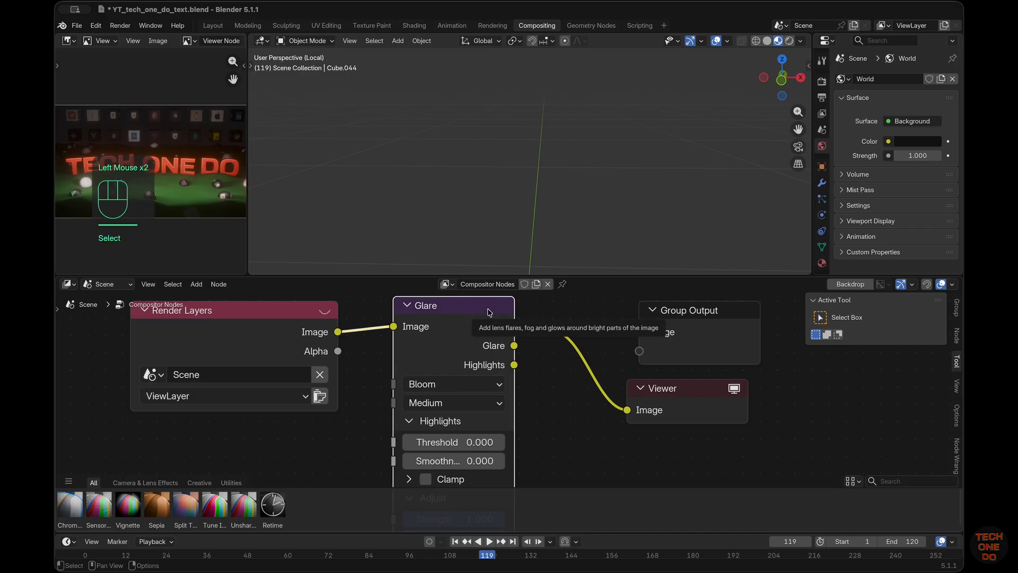
key(m)
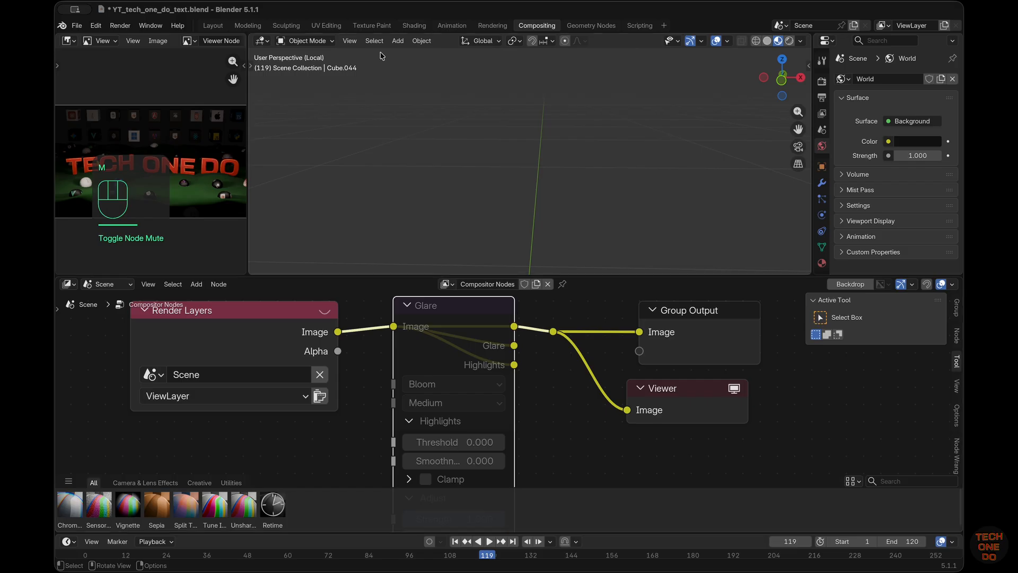
Switch back to the Layout workspace
click(212, 26)
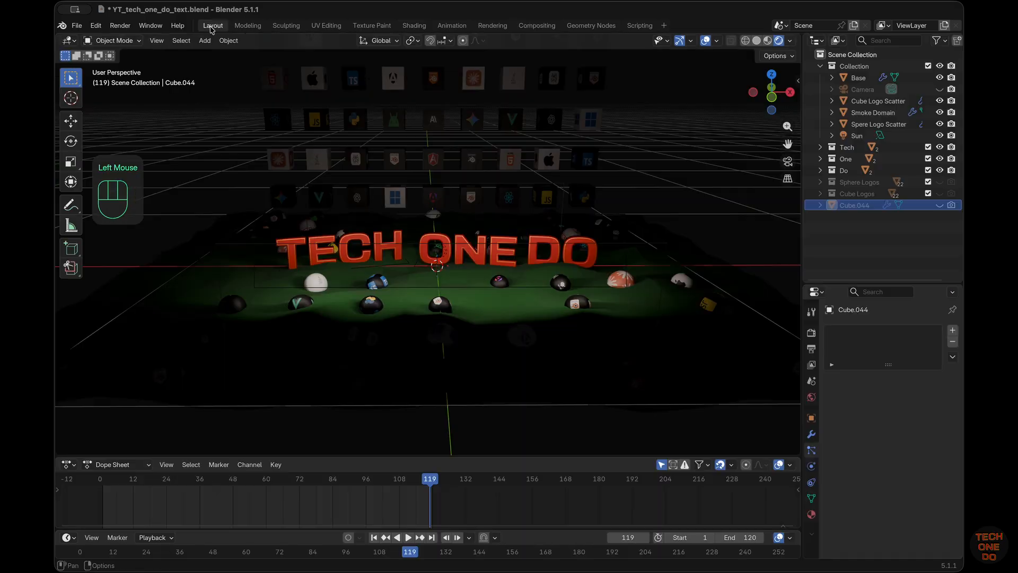
click(120, 25)
click(139, 39)
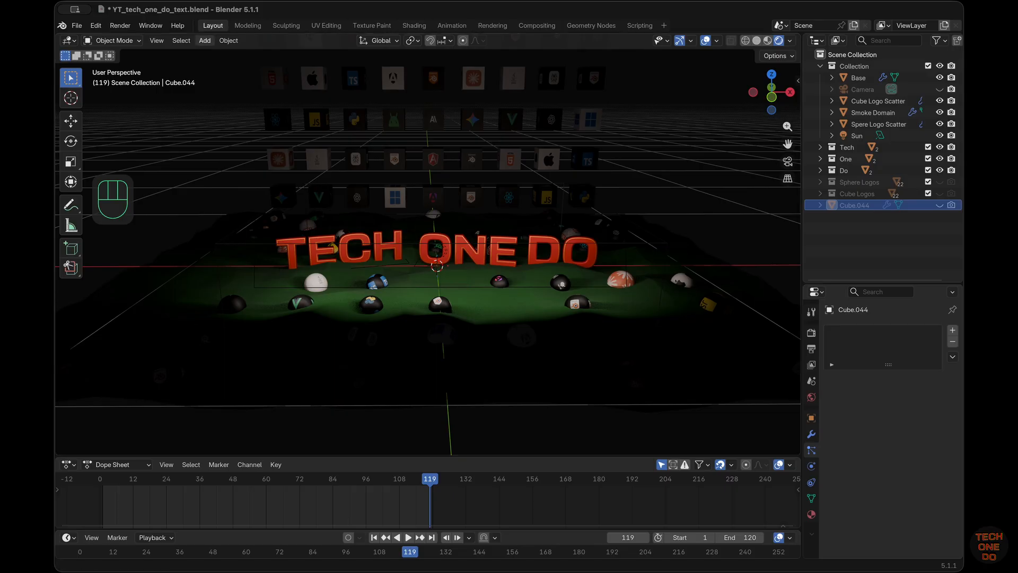
click(120, 25)
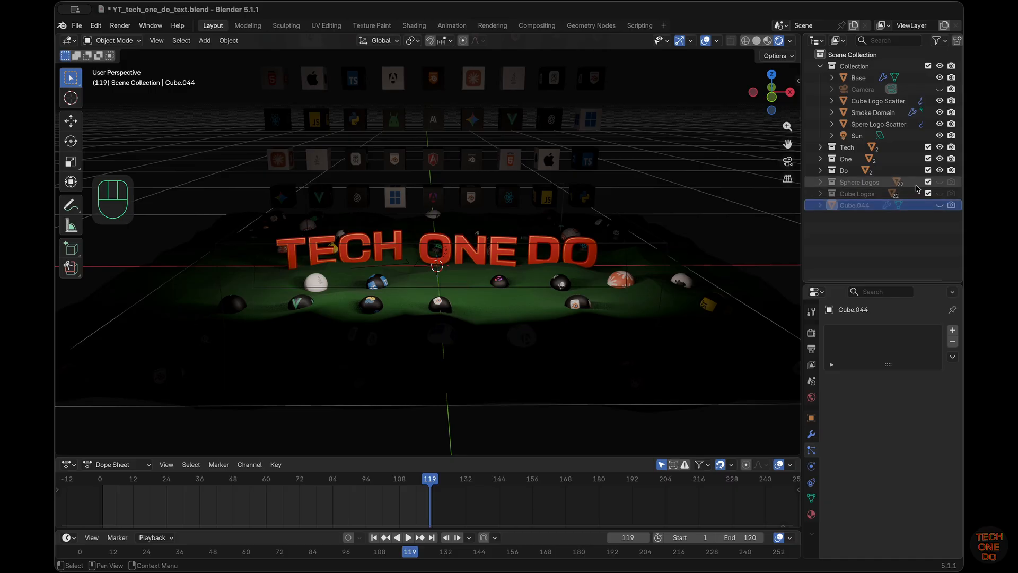
Rename the Cube.044 object to Captions
click(824, 208)
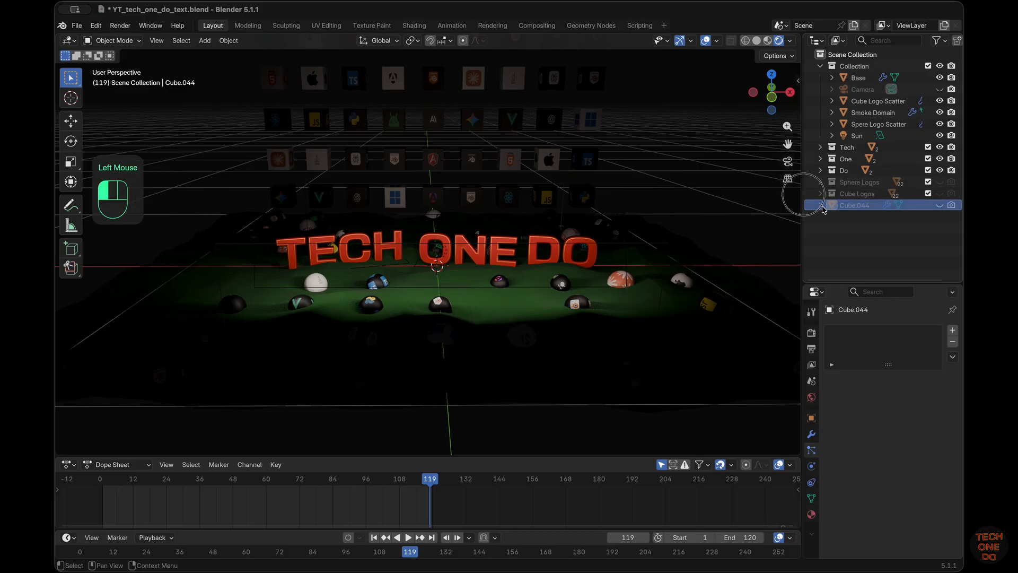
double_click(859, 207)
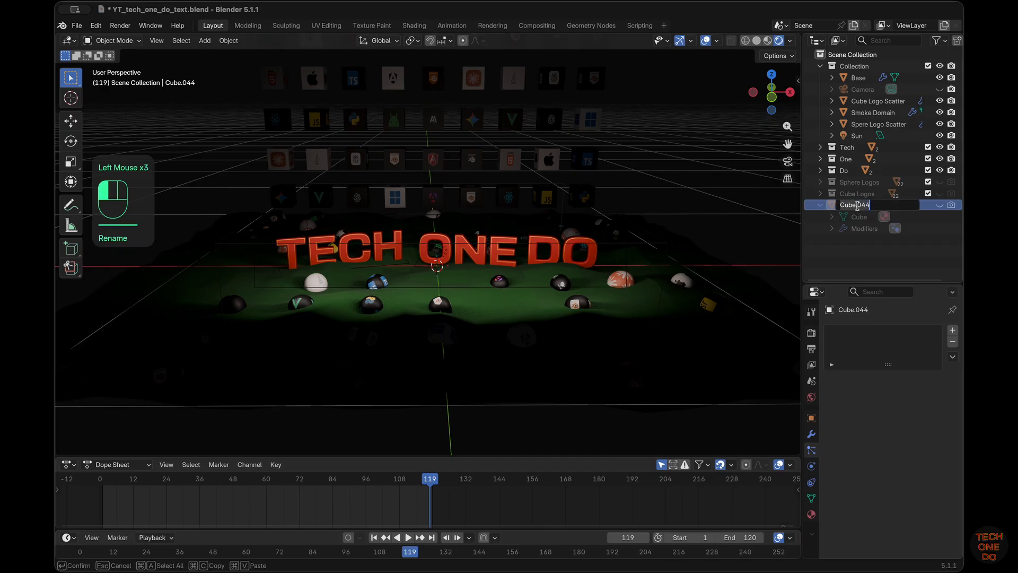
text(Captions)
key(Return)
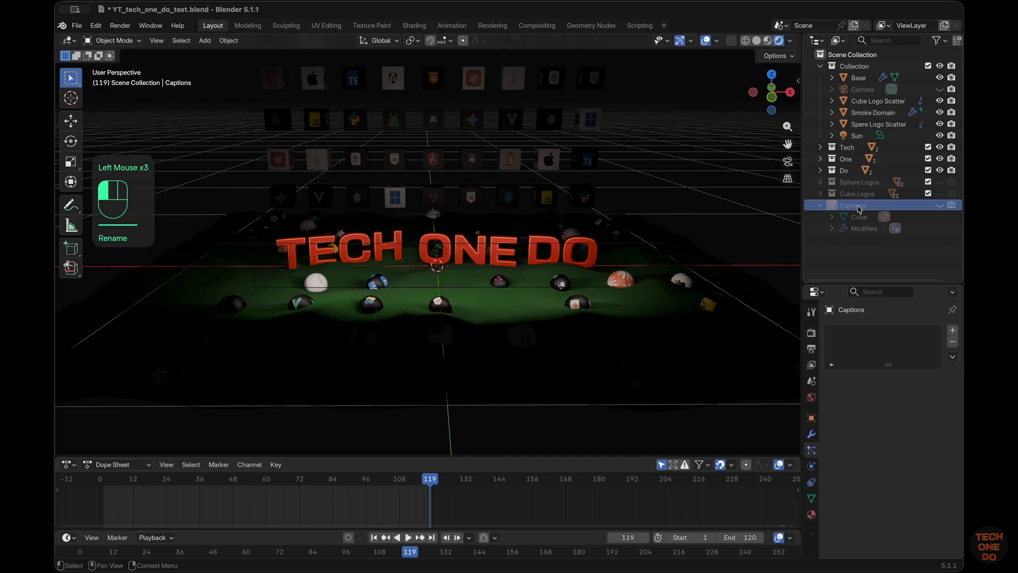
click(941, 206)
click(940, 207)
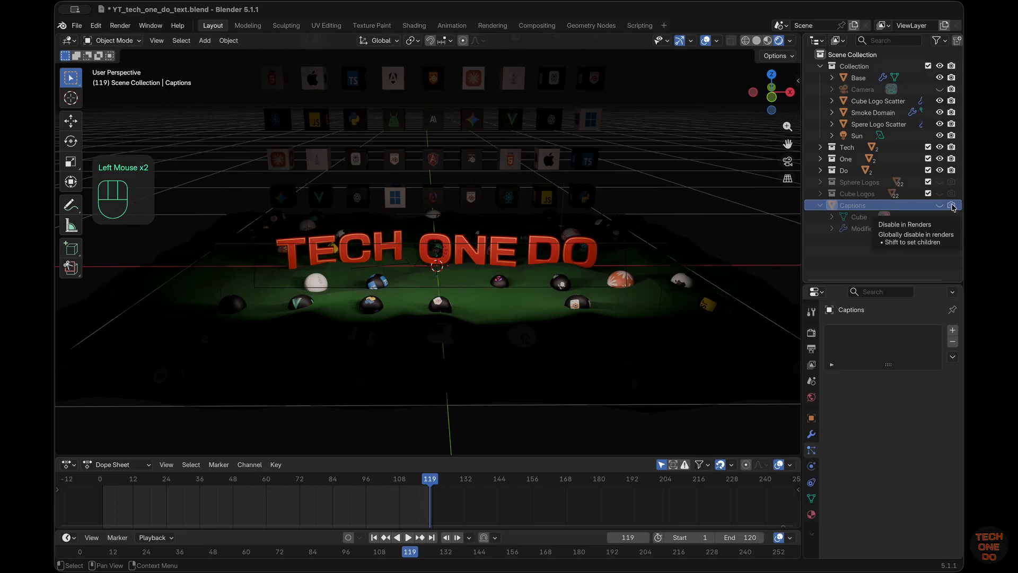
Move the playhead to frame 48 and set the scene's end frame to 48
drag(430, 479, 234, 484)
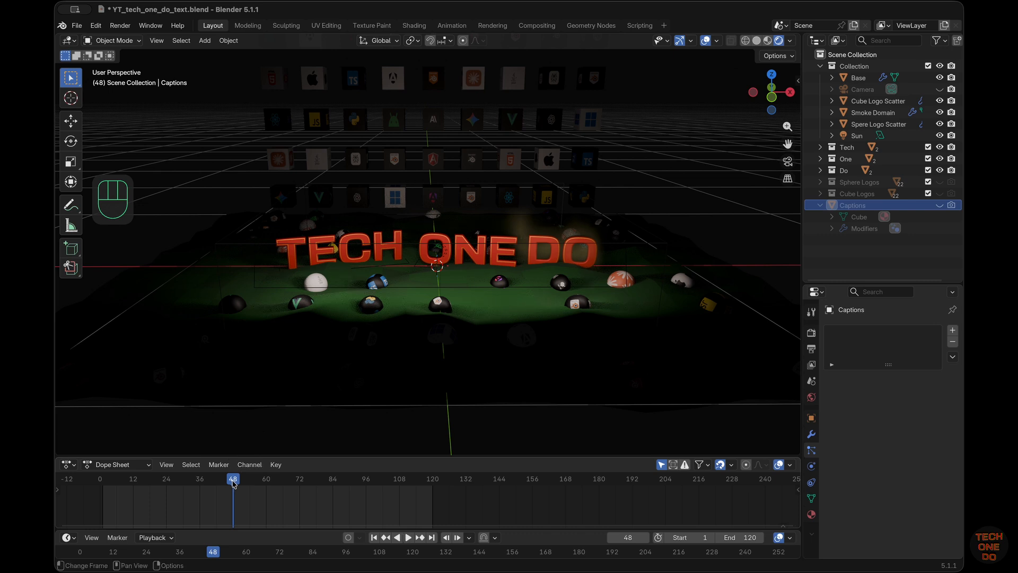
click(749, 538)
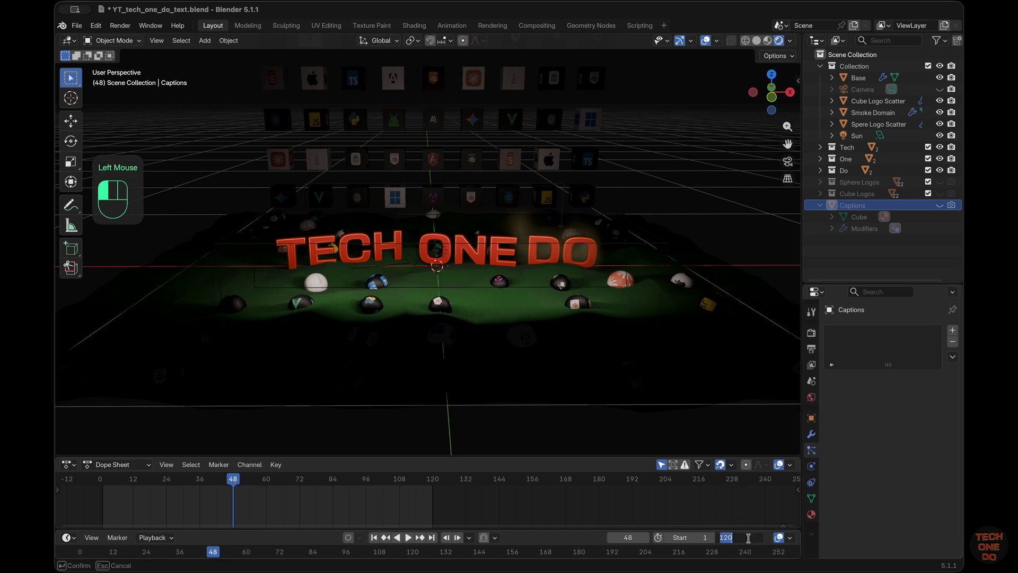
text(48)
key(Return)
Browse for the render output path and create a new folder named Output inside the YT folder
click(120, 25)
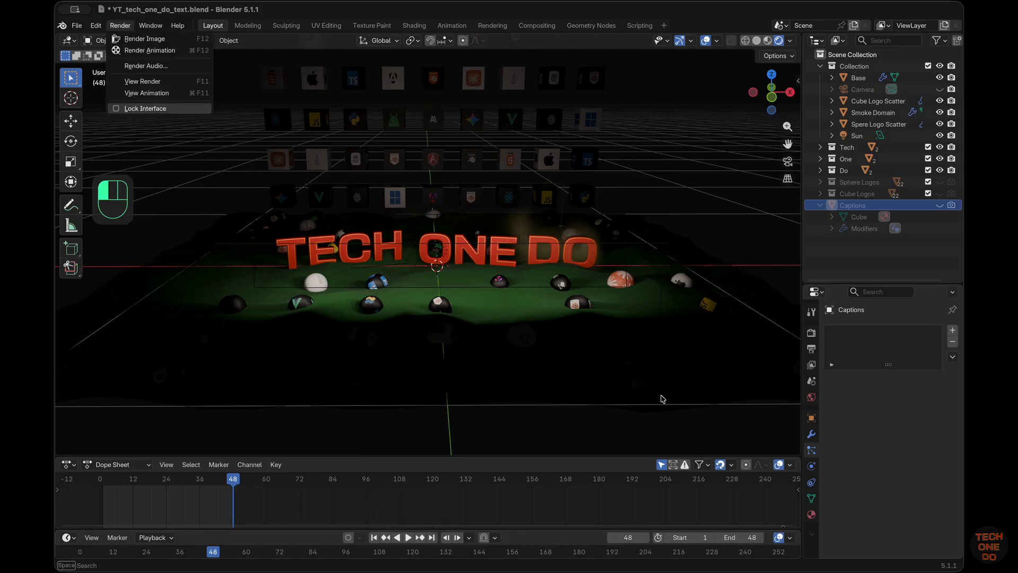
click(812, 351)
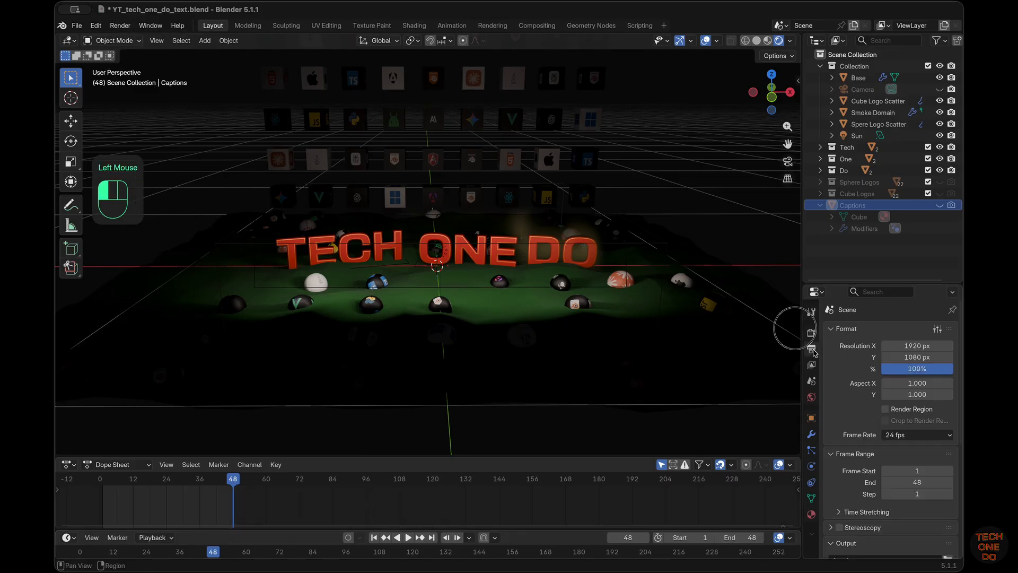
scroll(883, 381, down, 8)
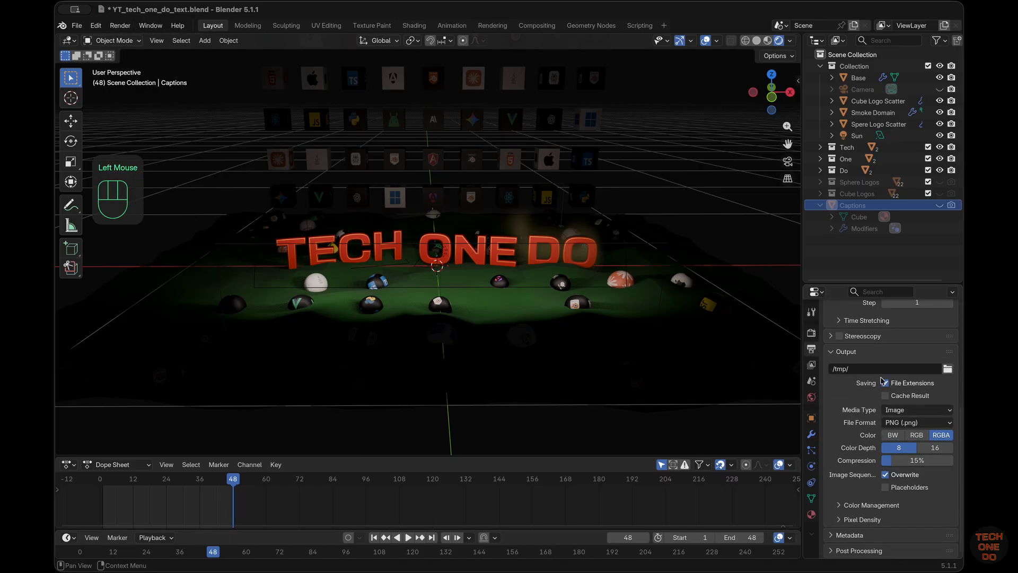
click(948, 368)
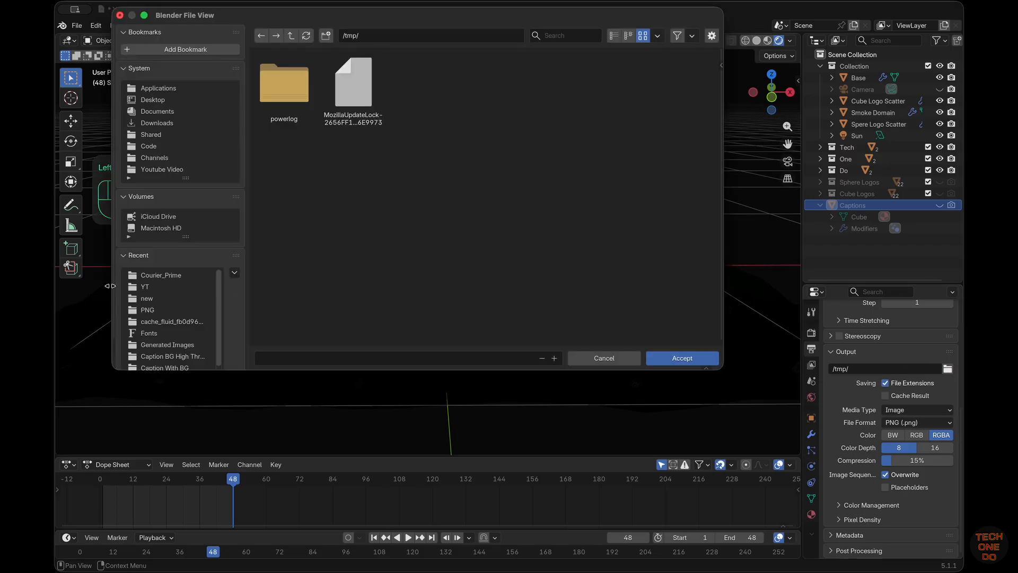
click(157, 287)
right_click(509, 229)
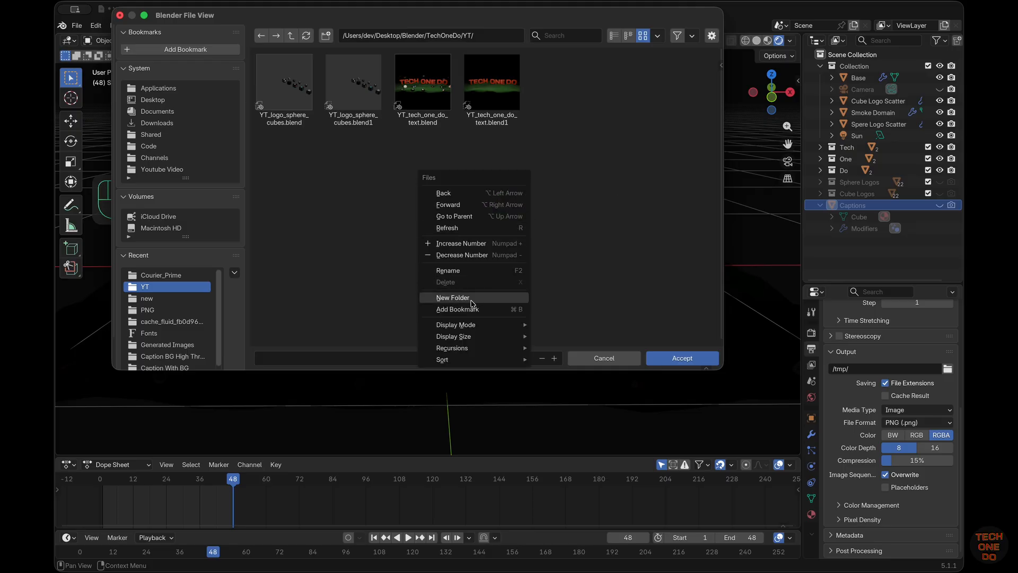
click(454, 298)
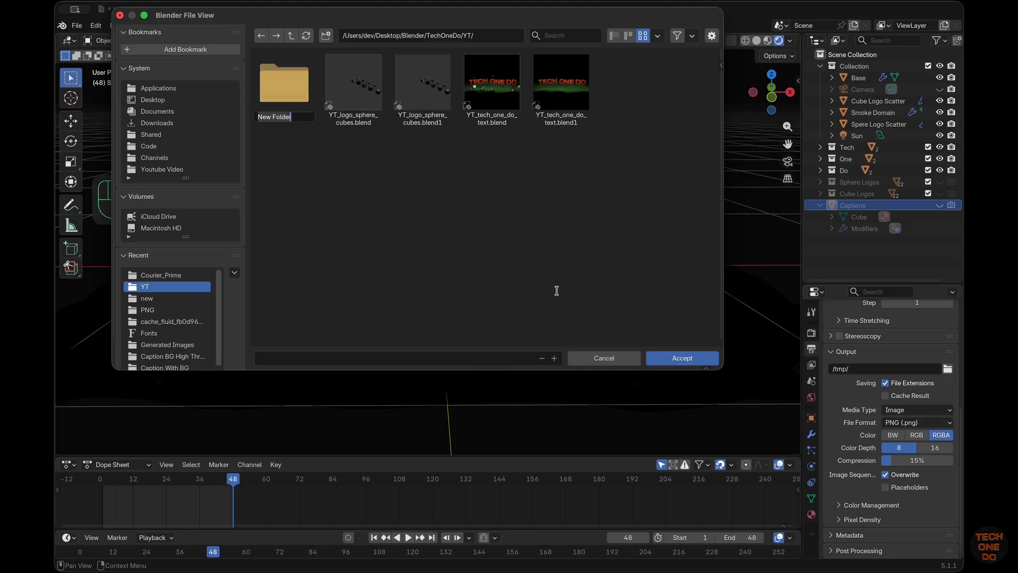
text(Output)
click(557, 291)
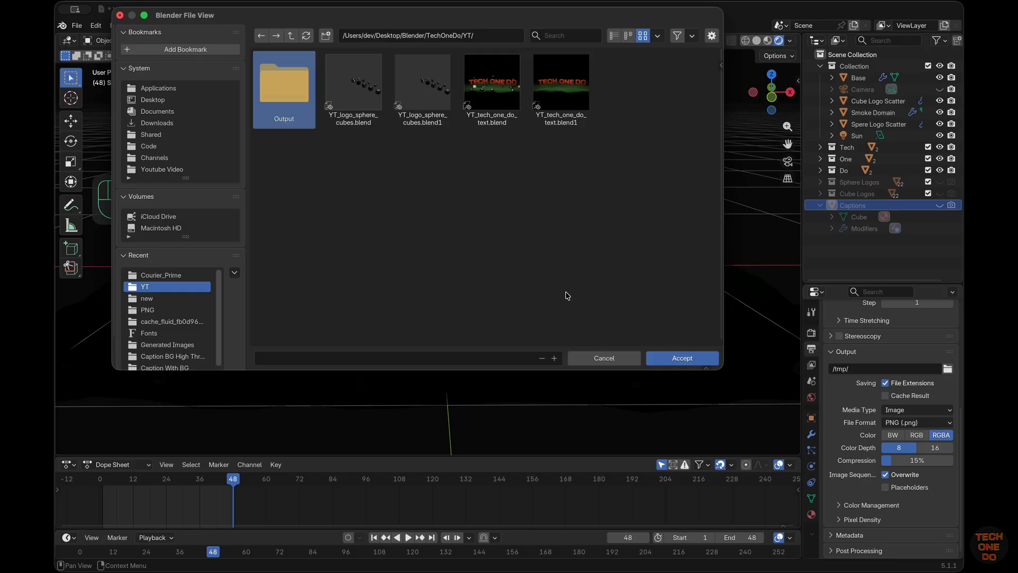
Set the render output path to the file name main_animation_ inside the Output folder
click(675, 362)
click(383, 357)
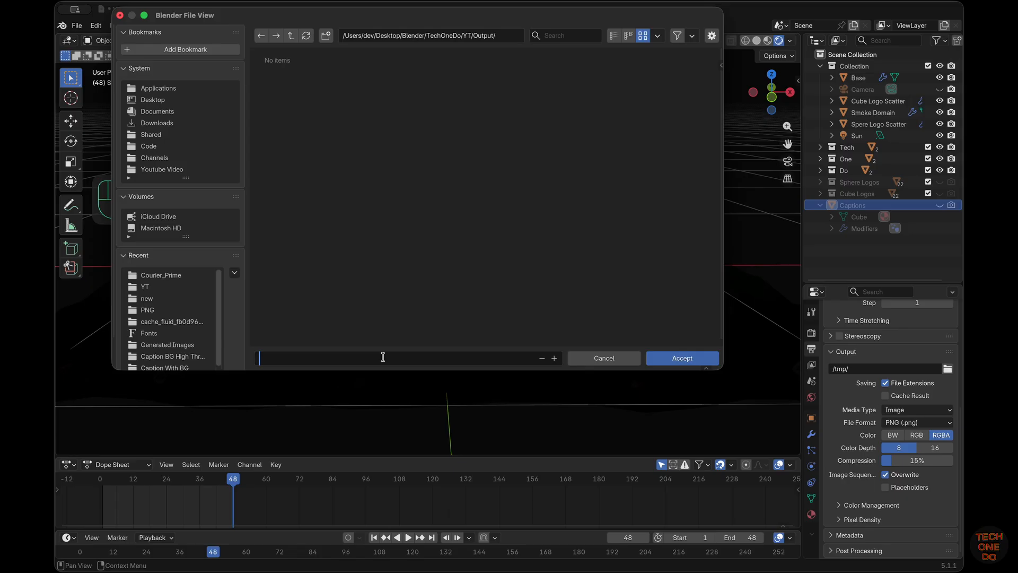
text(main_animation_)
click(705, 363)
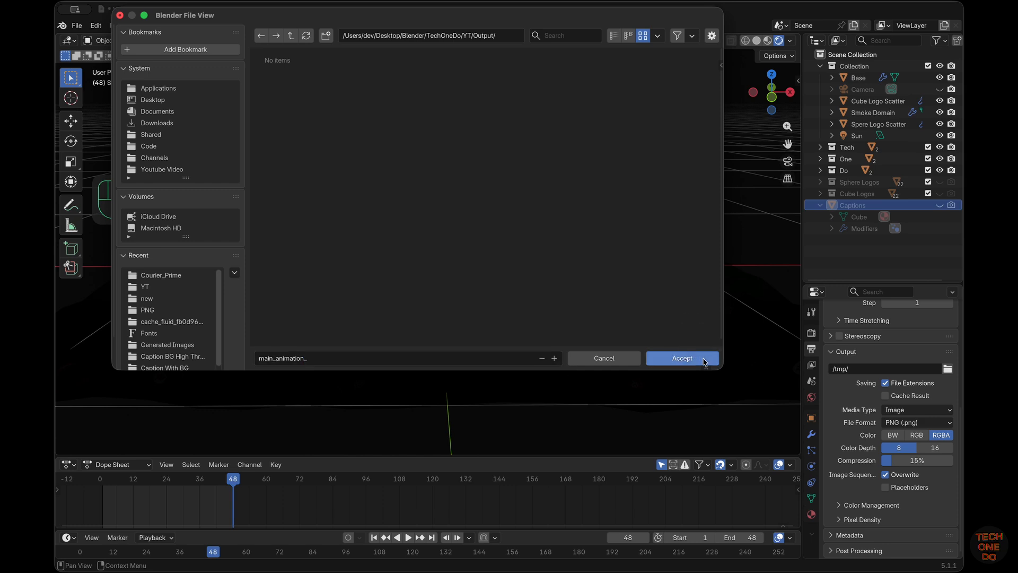
click(705, 363)
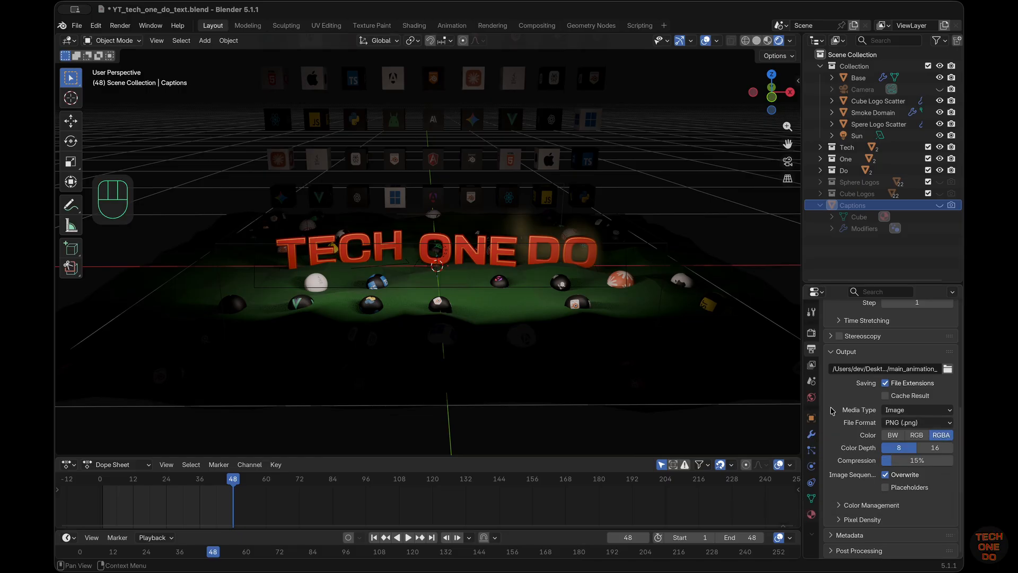
scroll(833, 411, up, 6)
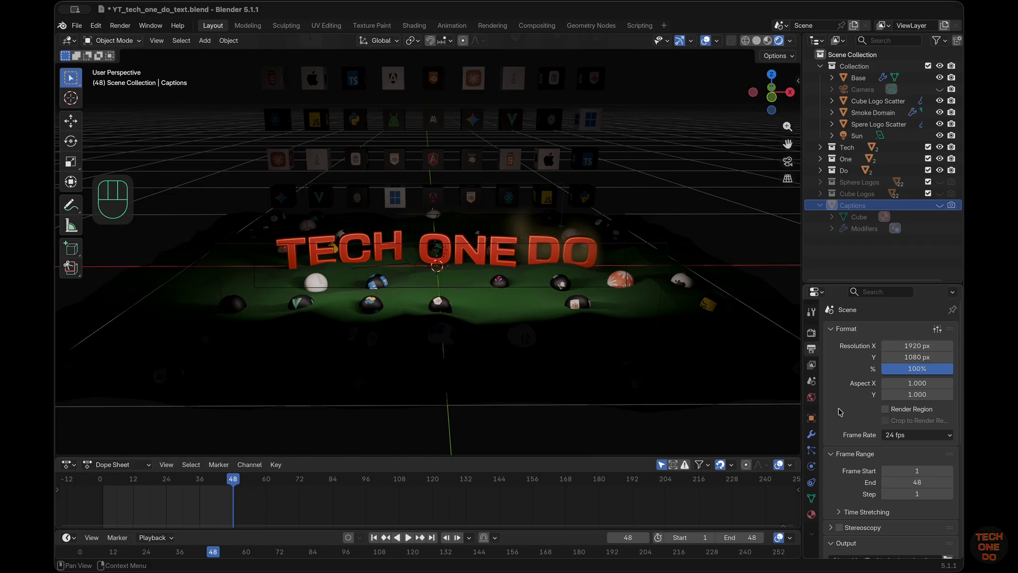
scroll(839, 412, down, 5)
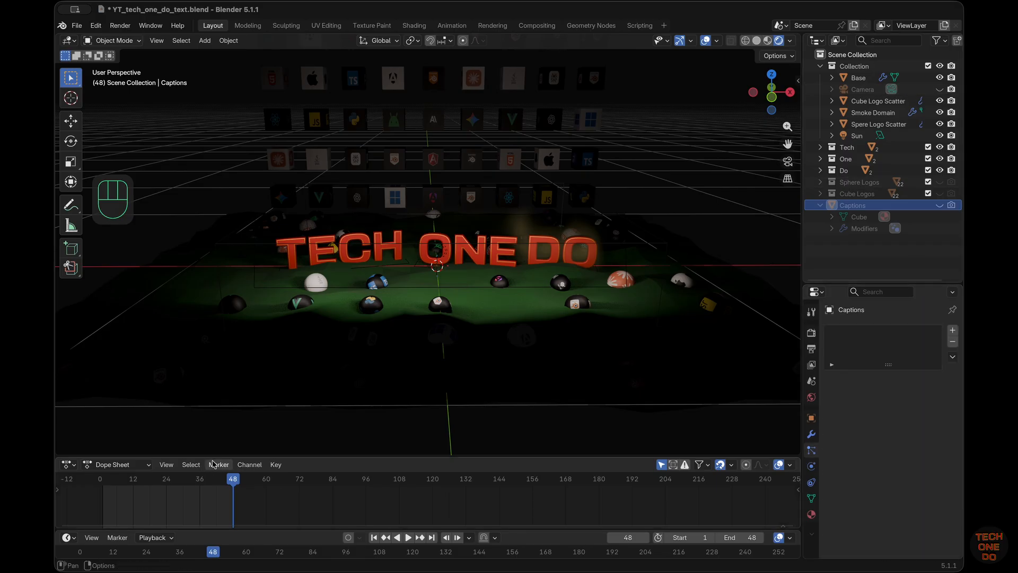
click(120, 26)
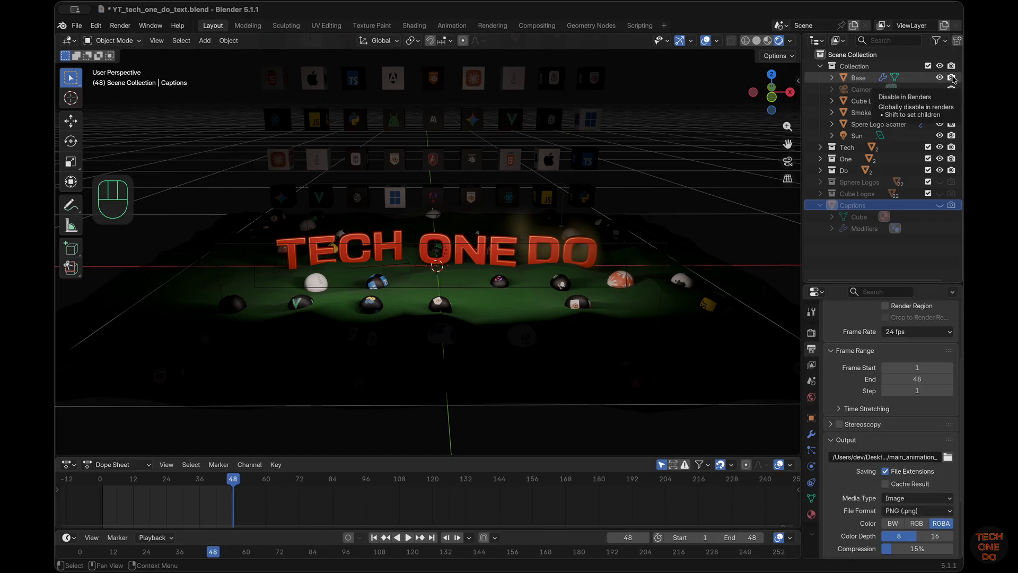
Disable the main Collection in renders and the viewport, and enable the Captions object in both
click(952, 65)
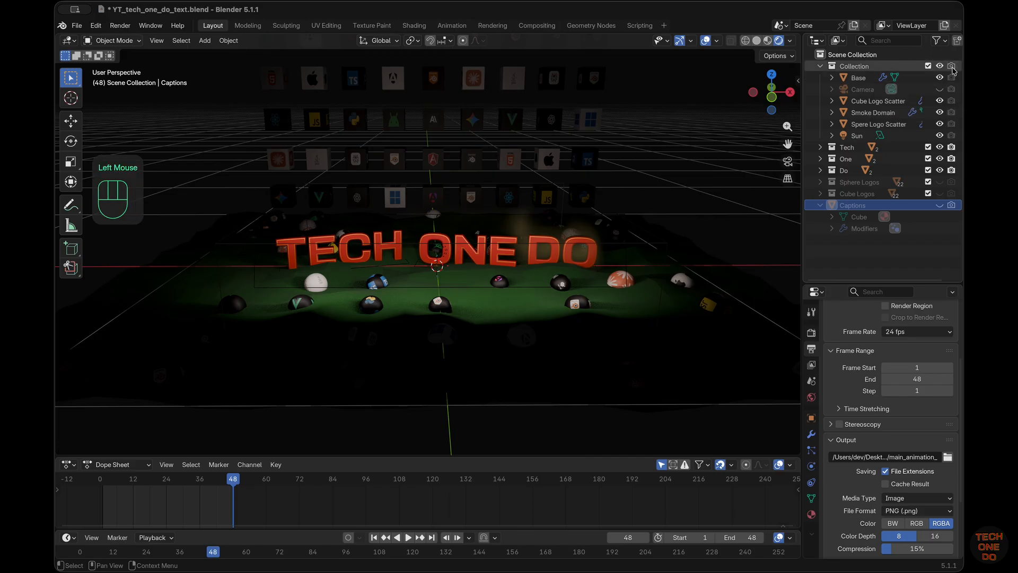
click(940, 66)
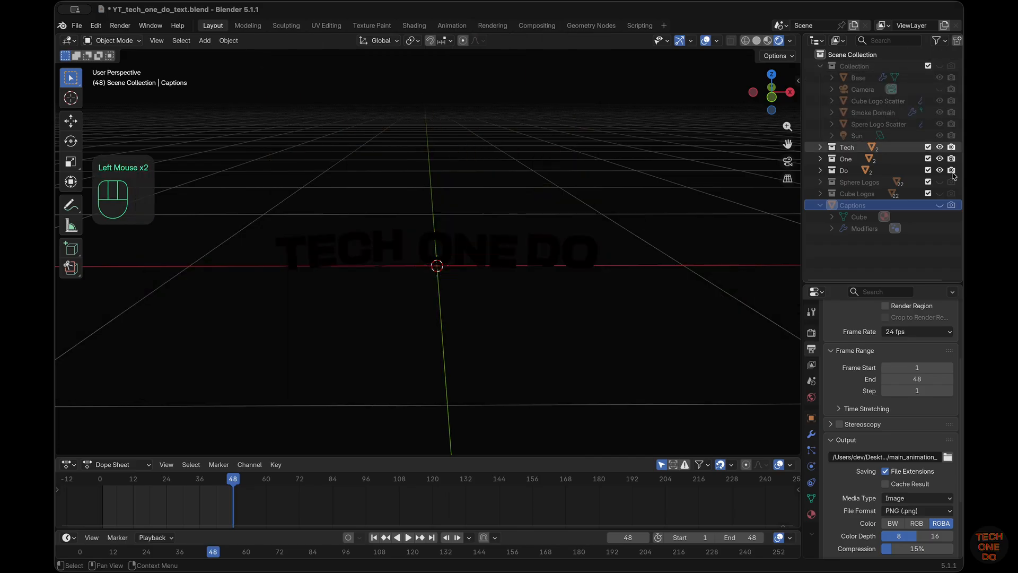
click(940, 205)
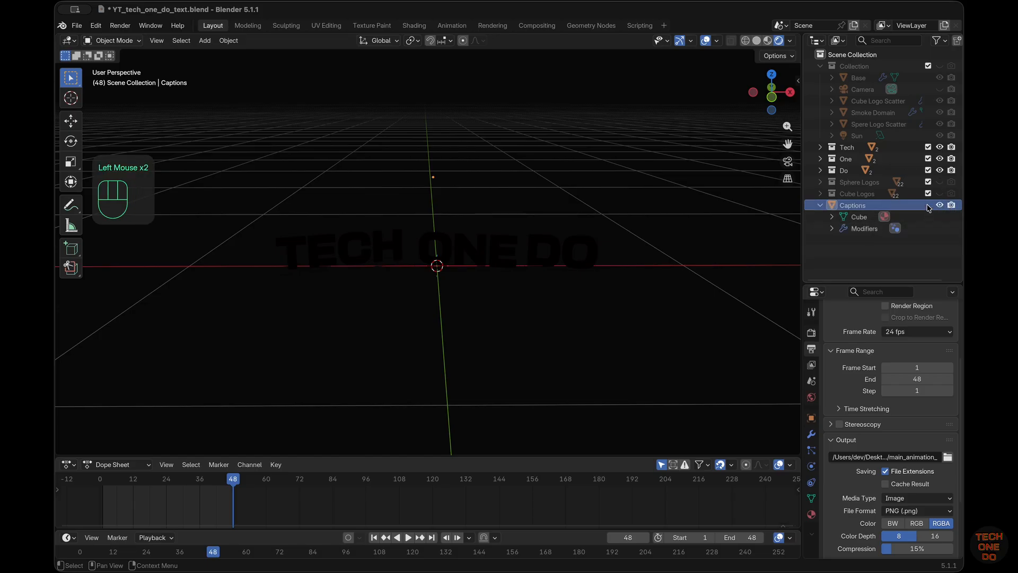
Disable the Tech, One and Do collections in renders and hide them in the viewport
click(952, 147)
click(952, 158)
click(952, 170)
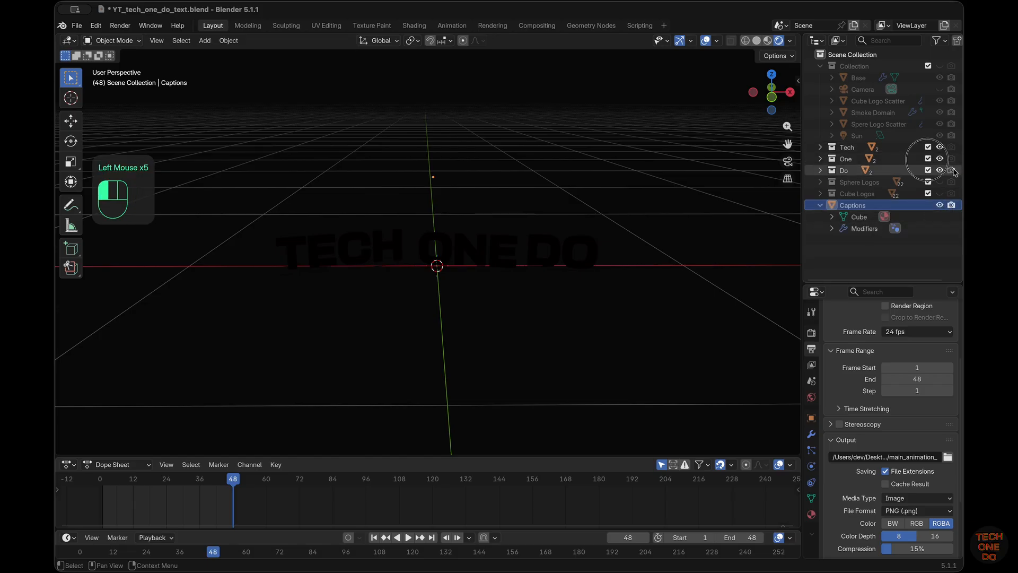
click(940, 147)
click(940, 159)
click(940, 170)
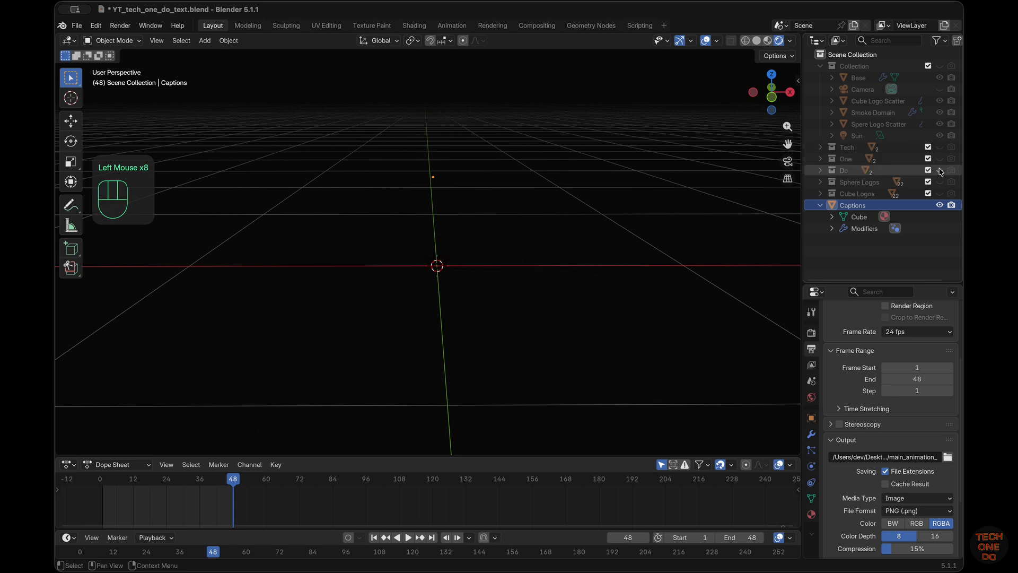
View the scene through the camera and set the end frame to 120
click(788, 162)
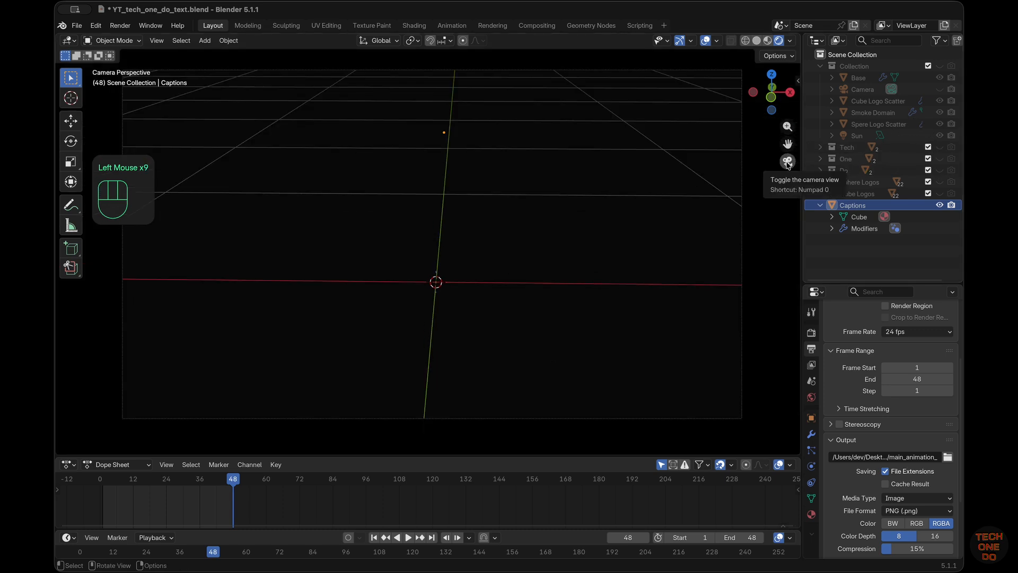
click(741, 537)
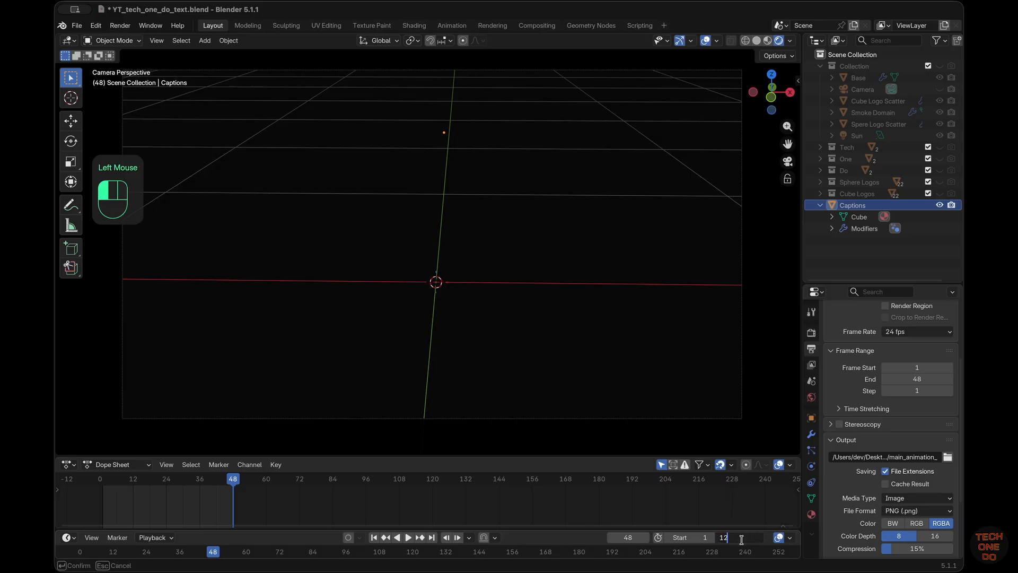
click(631, 466)
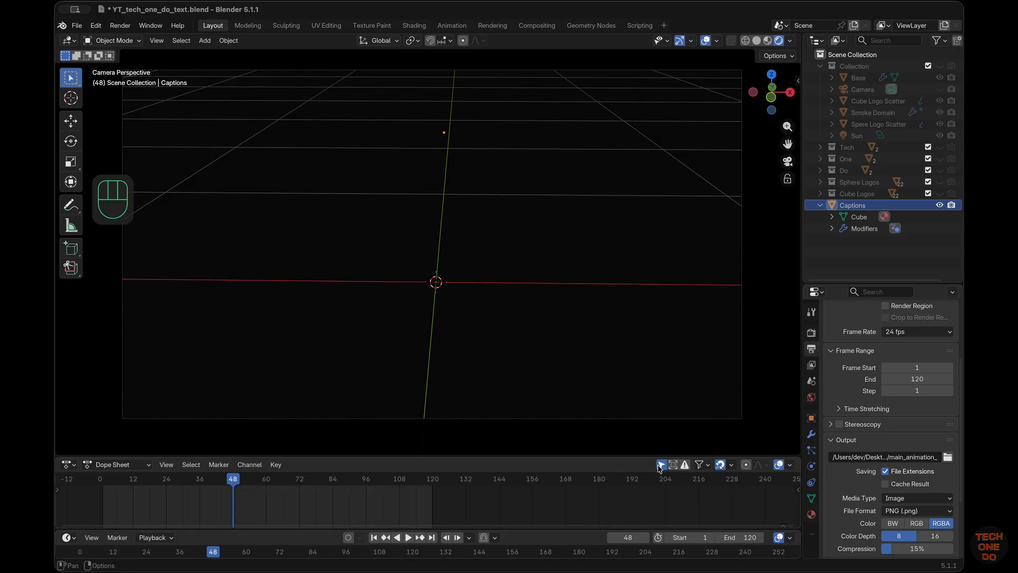
Turn off the selected-only filter in the Dope Sheet and play the caption animation, stopping at frame 54
click(659, 465)
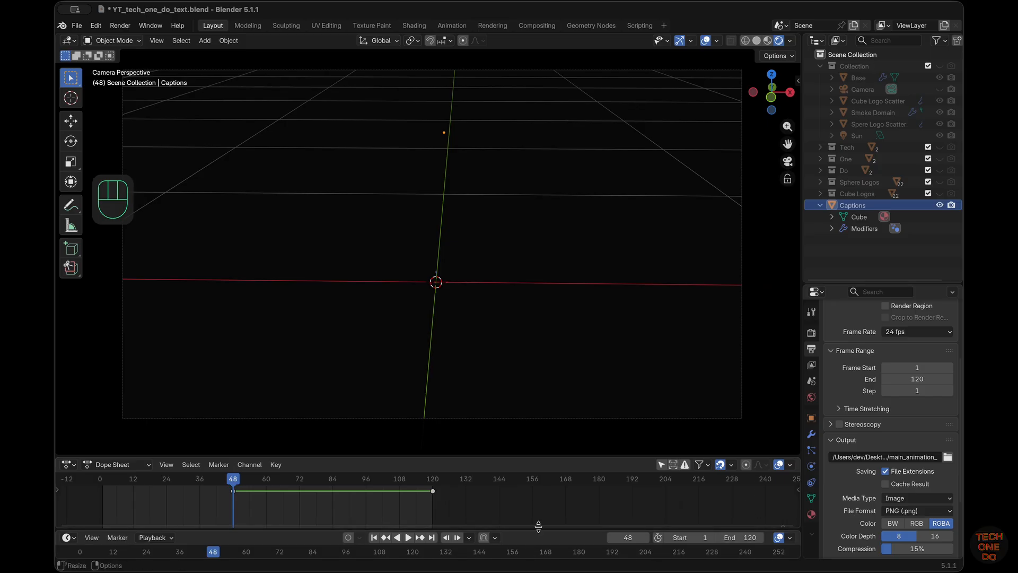
click(408, 538)
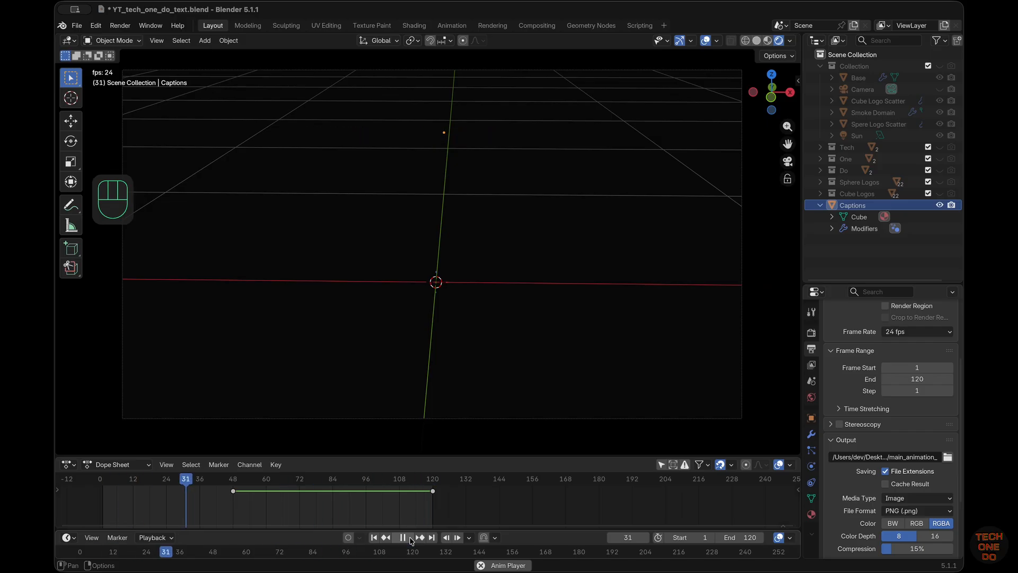
click(404, 538)
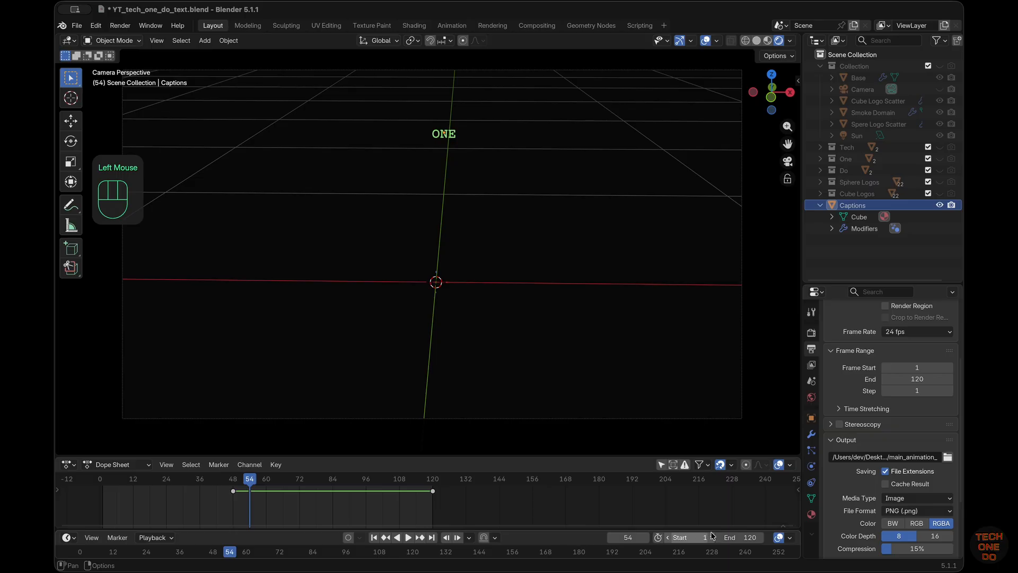
Set the frame range's start to 48 and move the playhead to frame 48
click(924, 367)
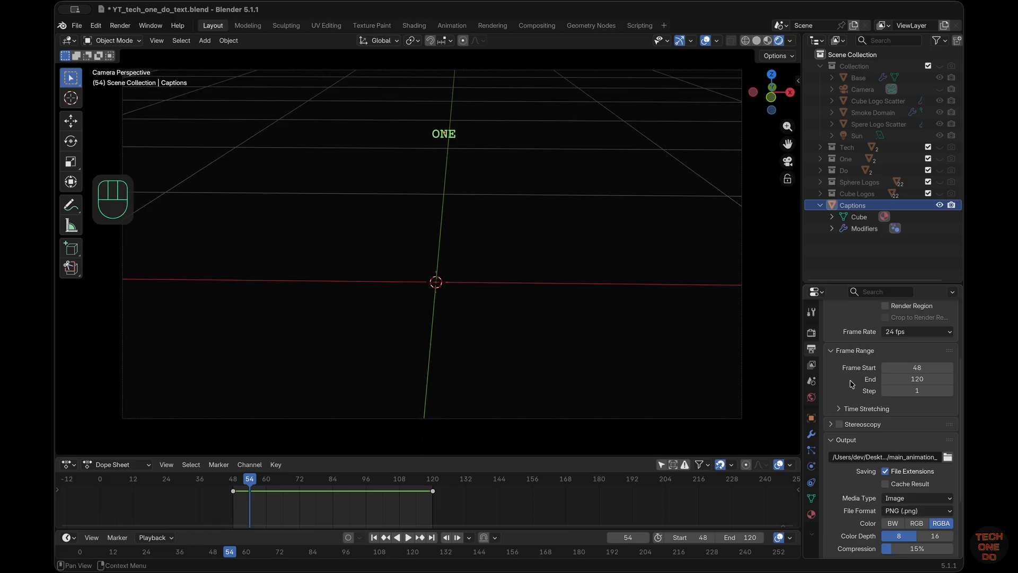
drag(254, 487, 234, 487)
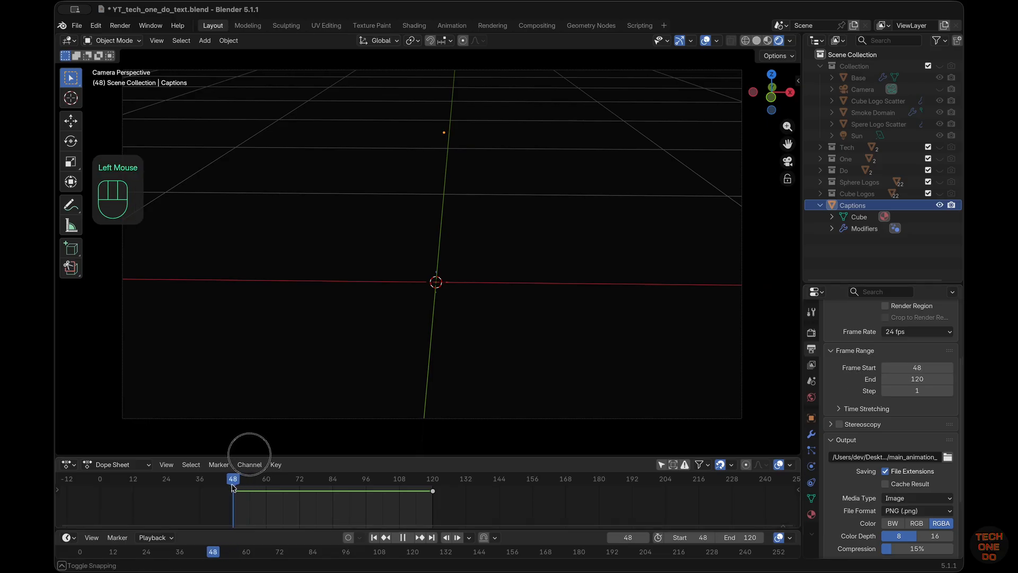
Play back the caption animation over frames 48 to 120 and stop at frame 88
click(408, 538)
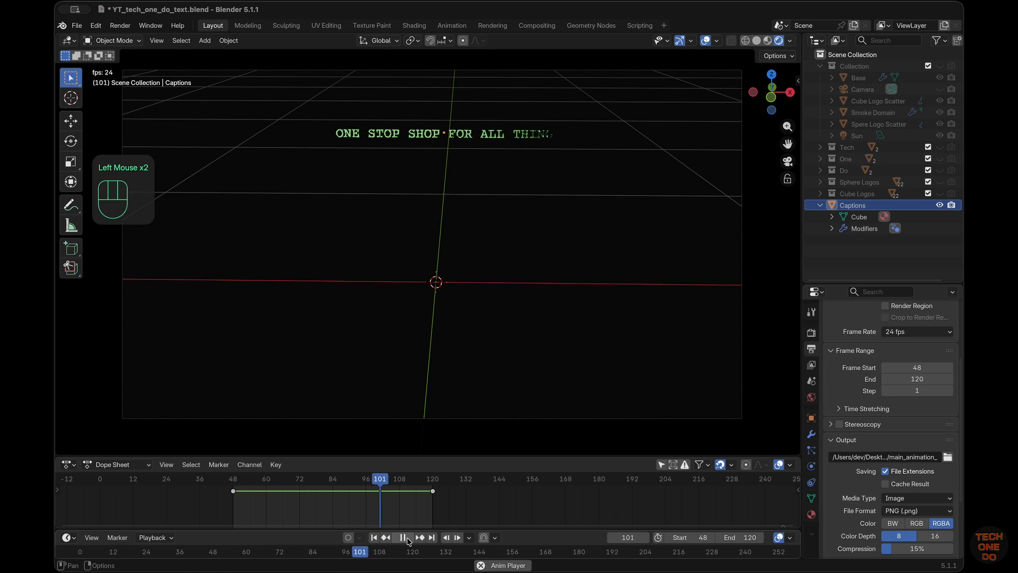
click(407, 538)
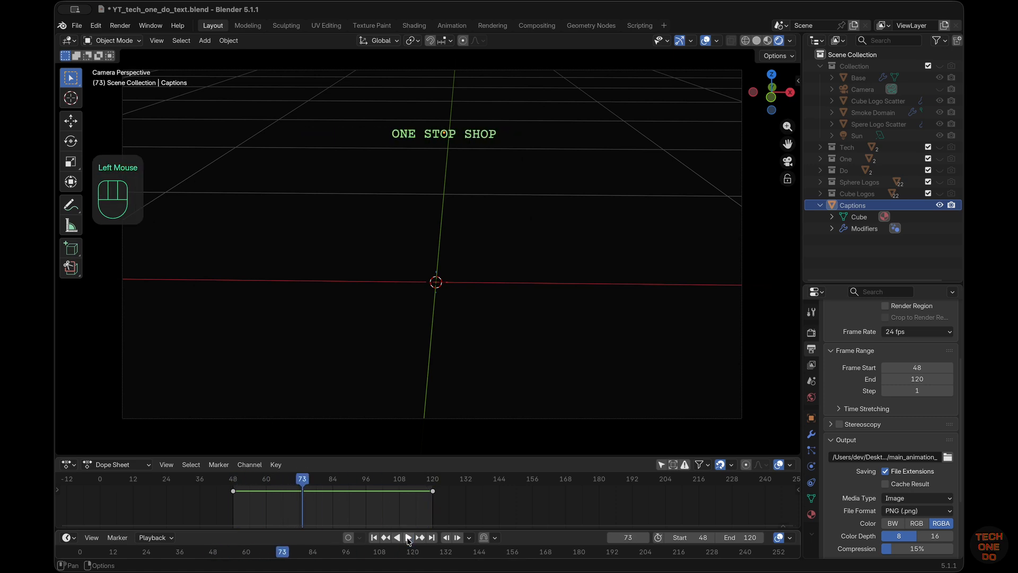
click(407, 537)
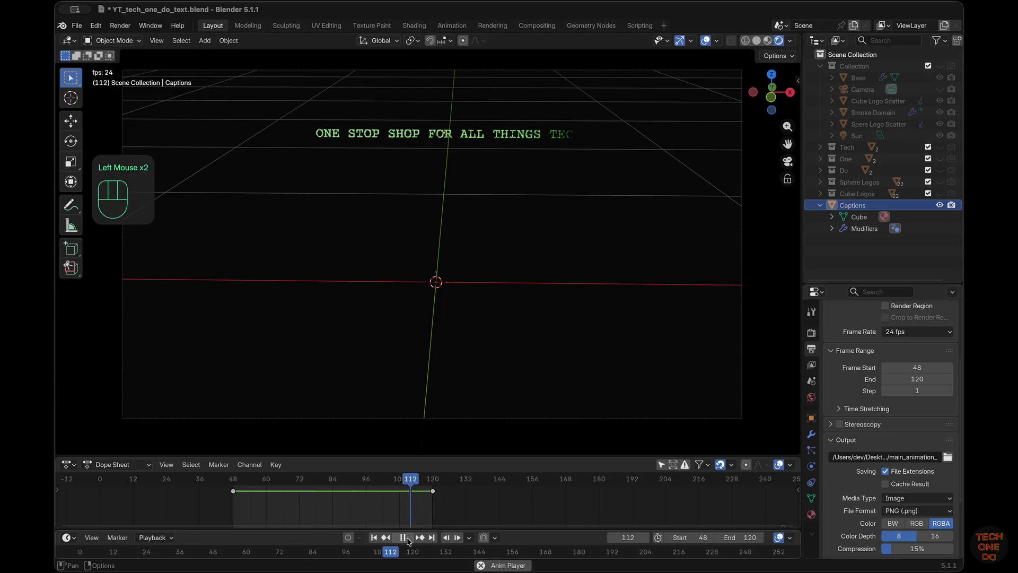
click(408, 539)
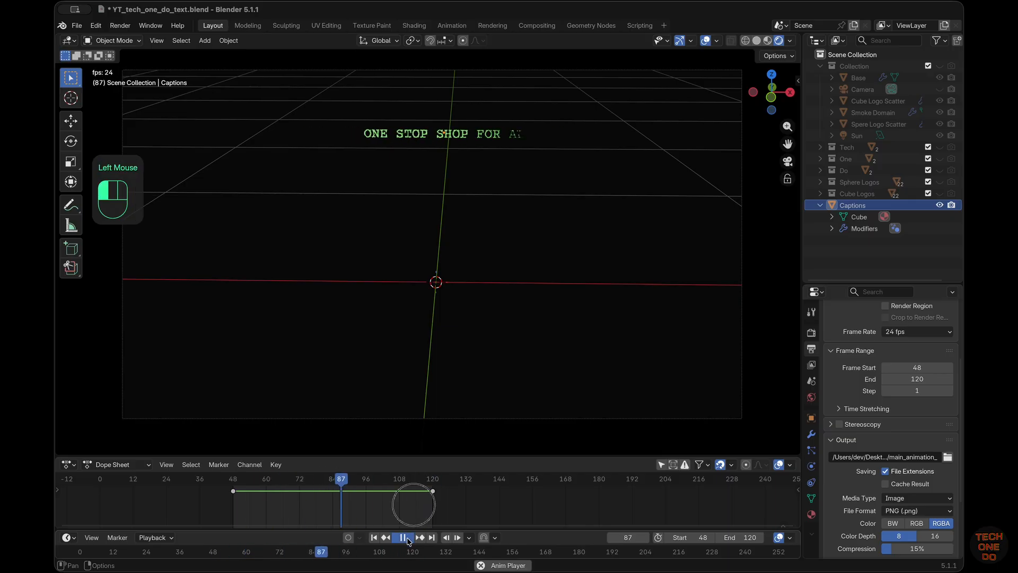
click(121, 25)
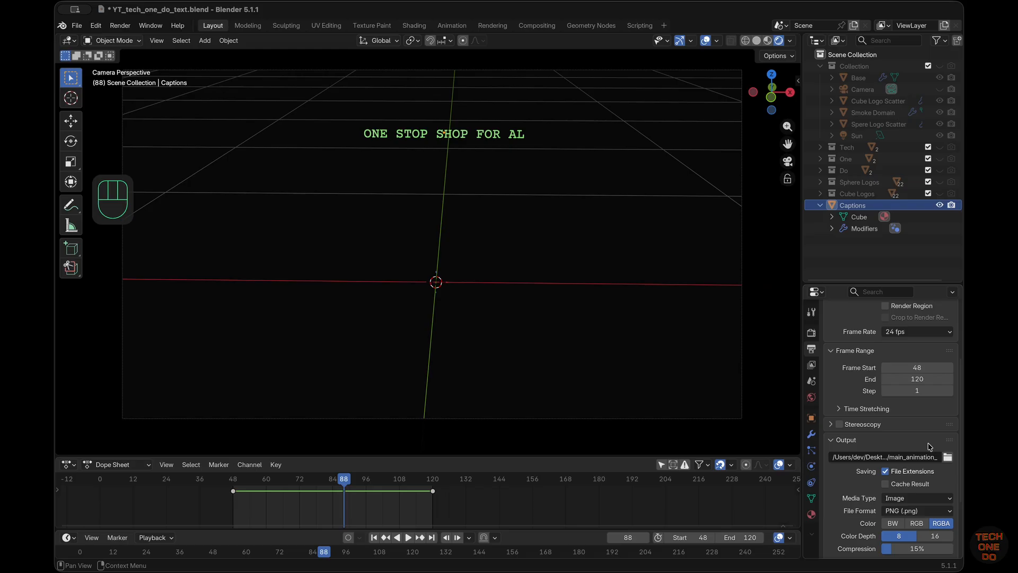
Change the render output file name in the Output folder to main_animation, without the trailing underscore
click(949, 459)
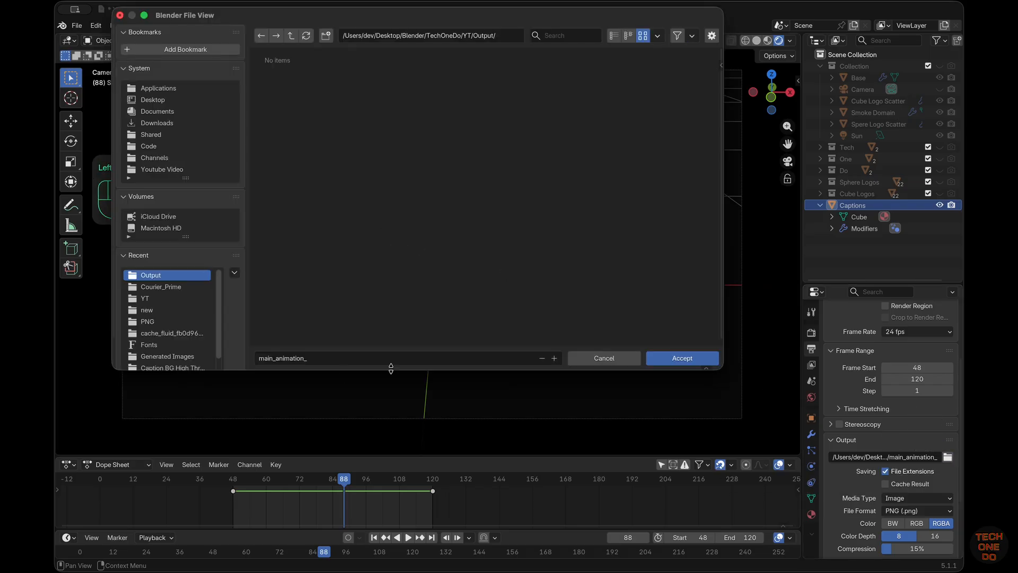
click(327, 358)
key(BackSpace)
key(BackSpace)
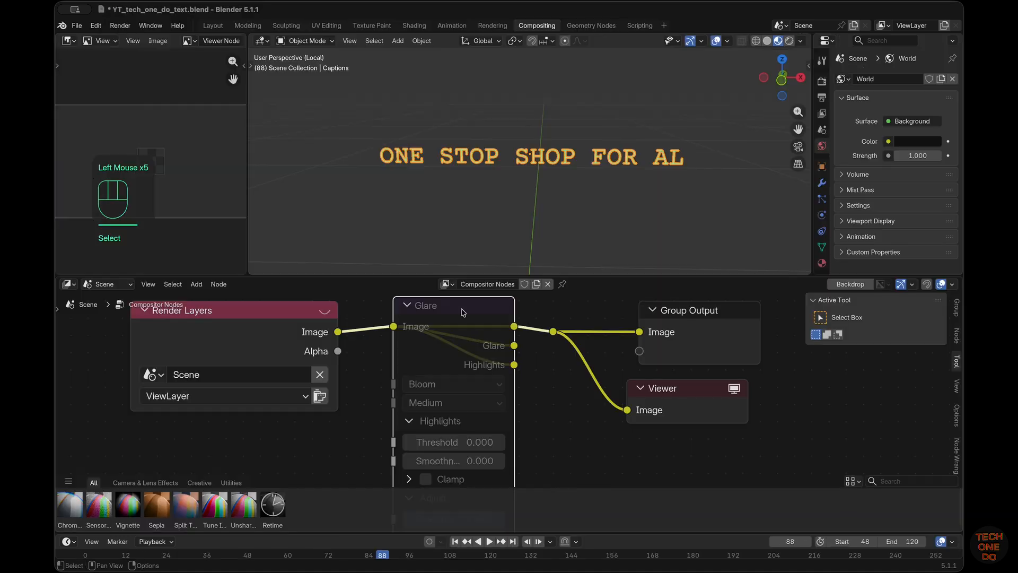
Unmute the Glare node in the compositor and deselect the caption text to preview its green bloom
key(m)
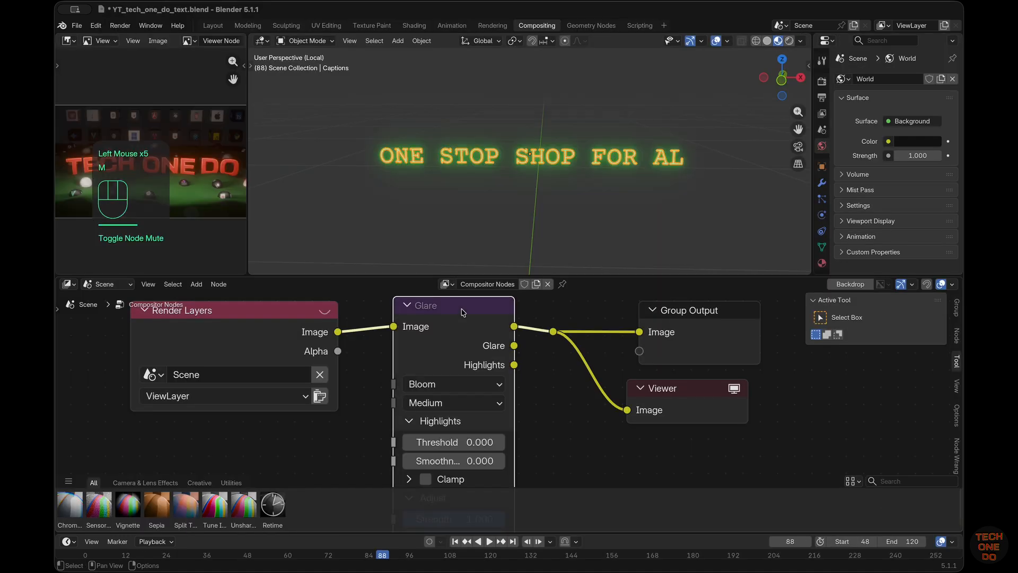
click(592, 423)
click(686, 249)
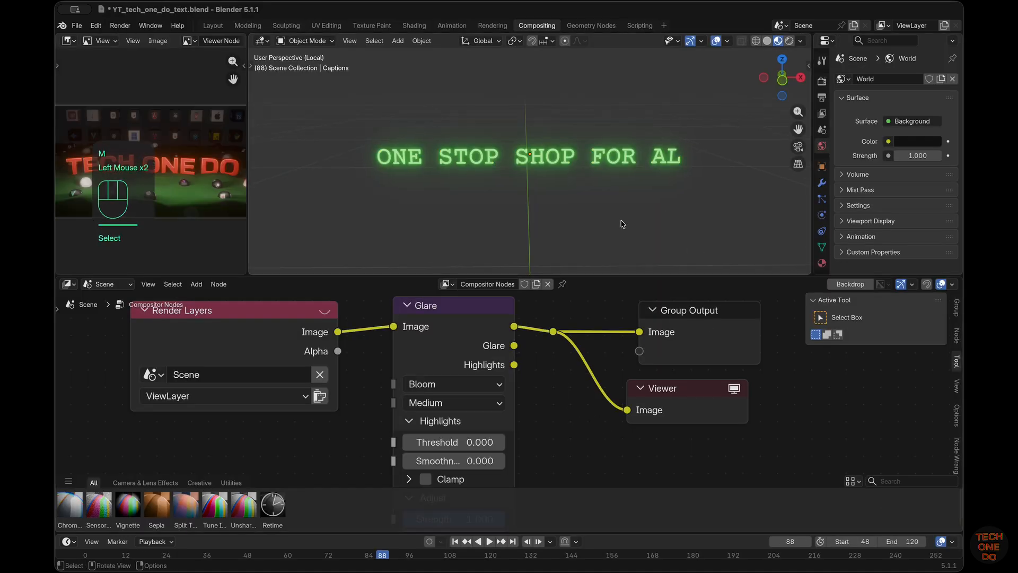
scroll(616, 209, right, 5)
scroll(616, 209, right, 5)
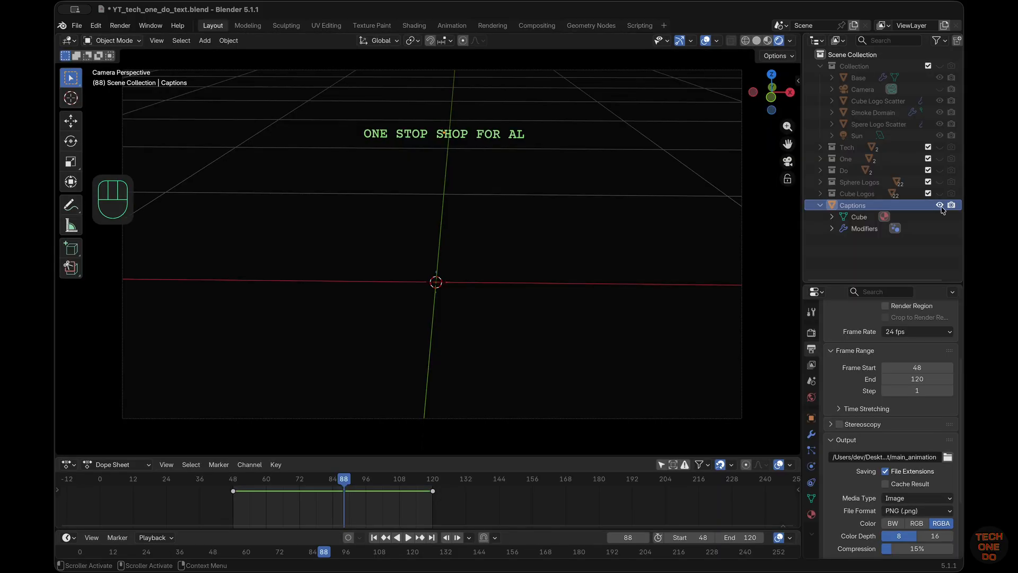
Hide the Captions object in the viewport and re-enable the Tech, One and Do collections in both the viewport and renders
click(939, 205)
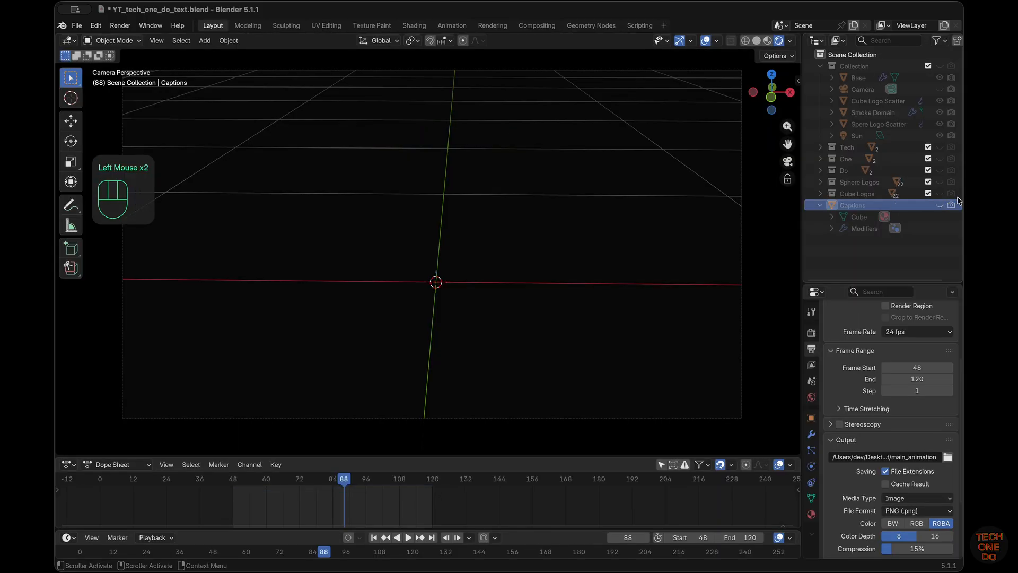
click(952, 147)
click(951, 159)
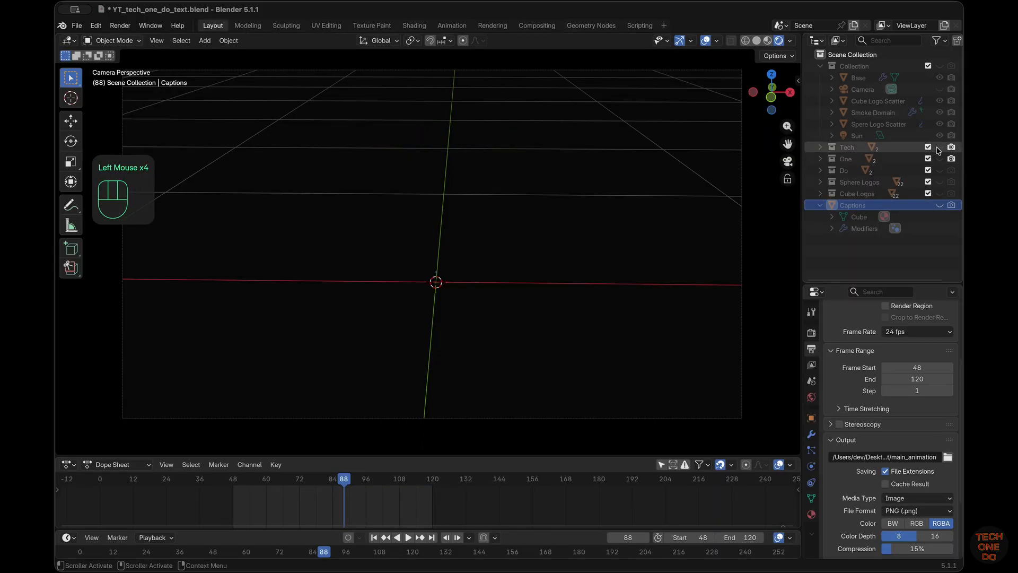
click(940, 147)
click(940, 158)
click(940, 170)
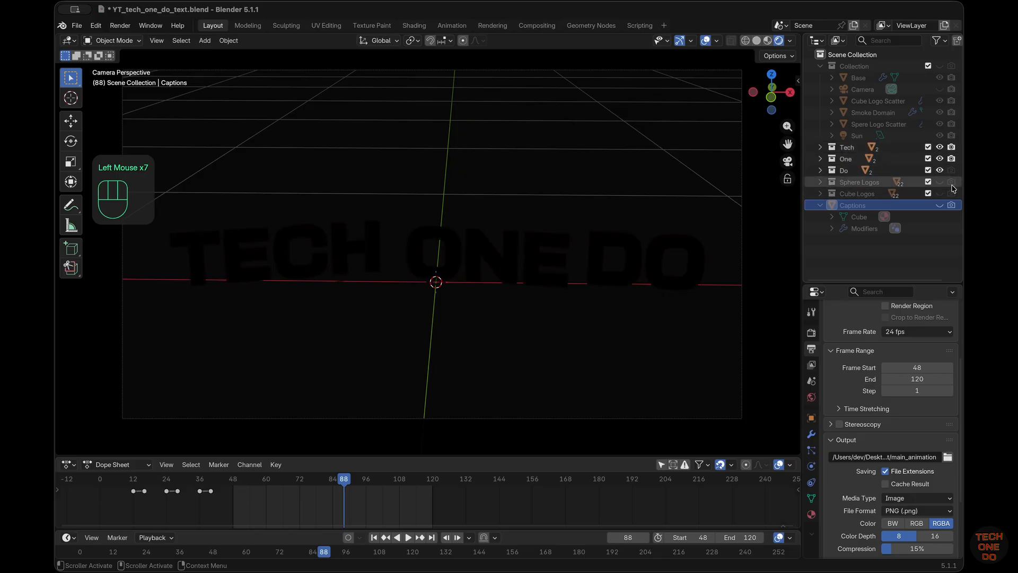
click(951, 170)
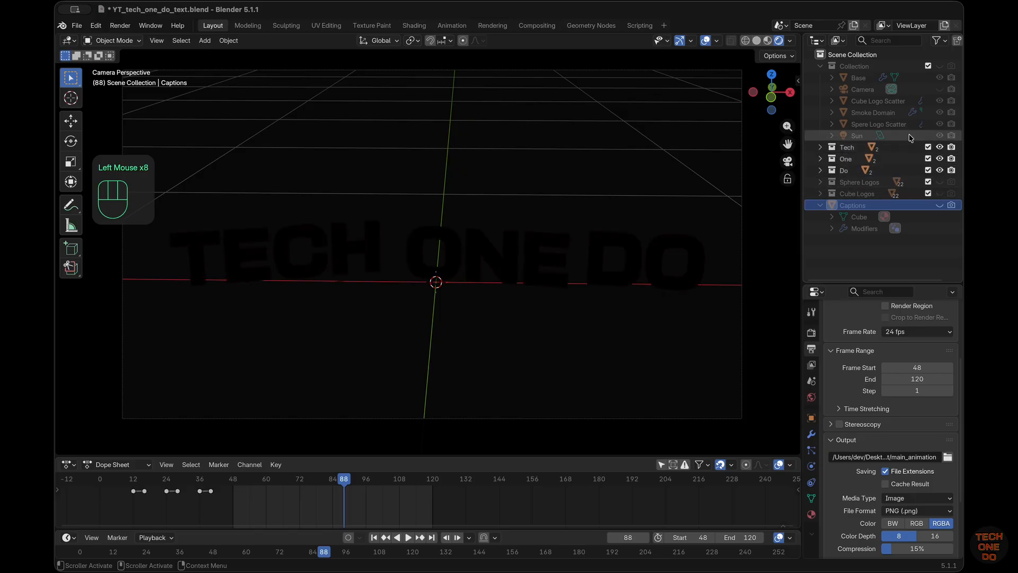
Turn the main Collection back on in the viewport and renders, and unhide its Camera
click(939, 66)
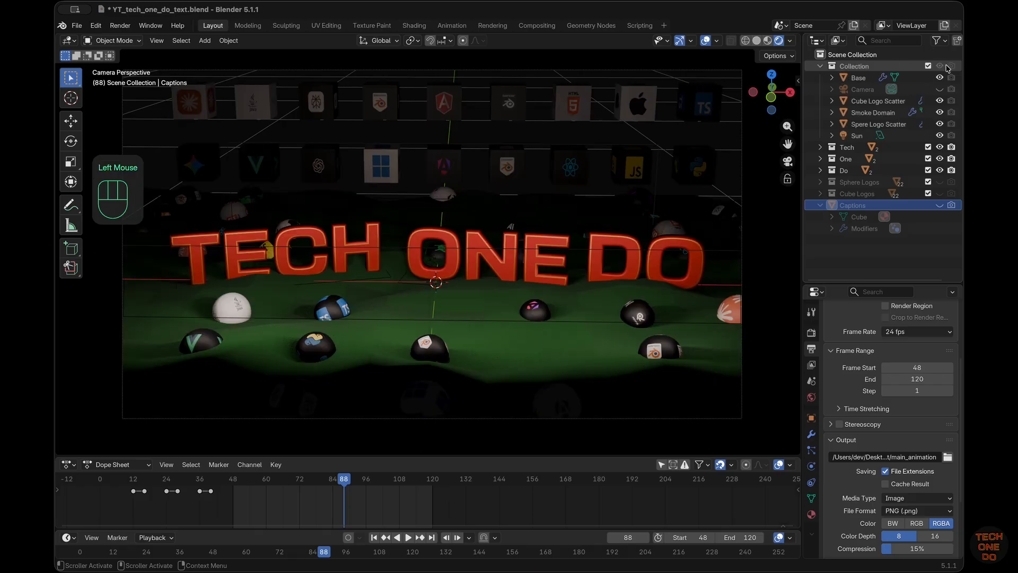
click(951, 65)
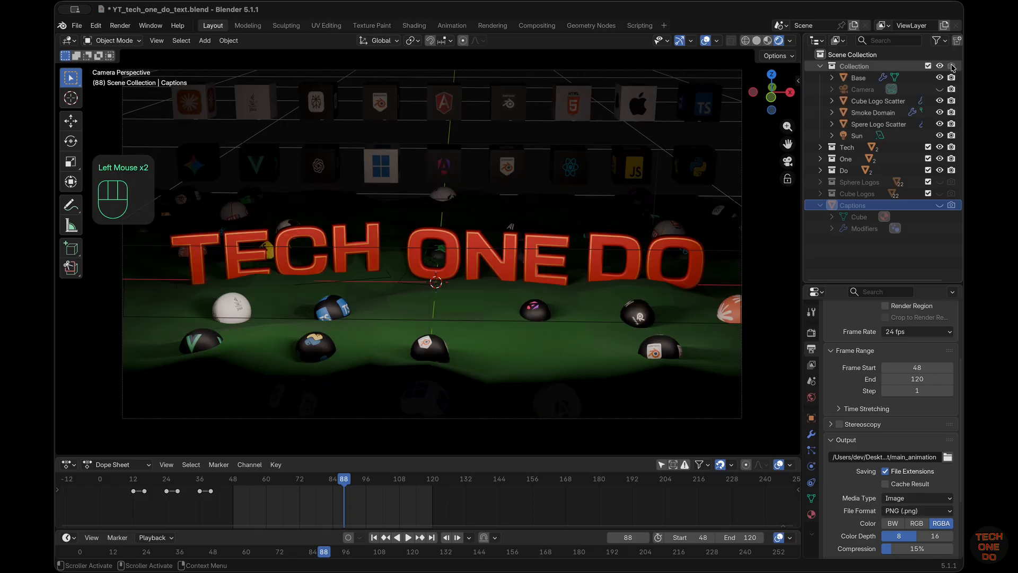
click(940, 89)
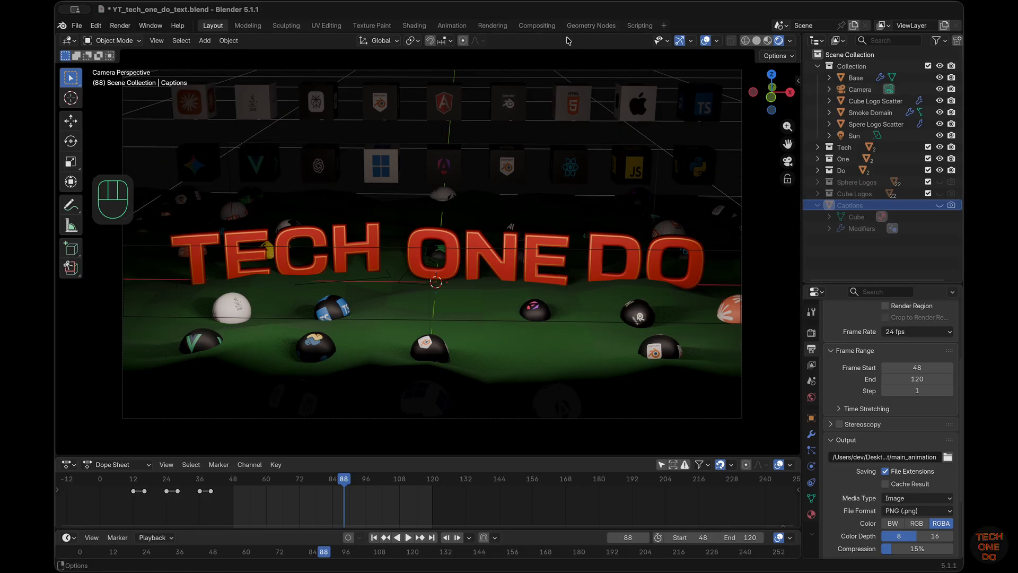
Select the Captions object and show it in the viewport again
click(859, 210)
click(941, 206)
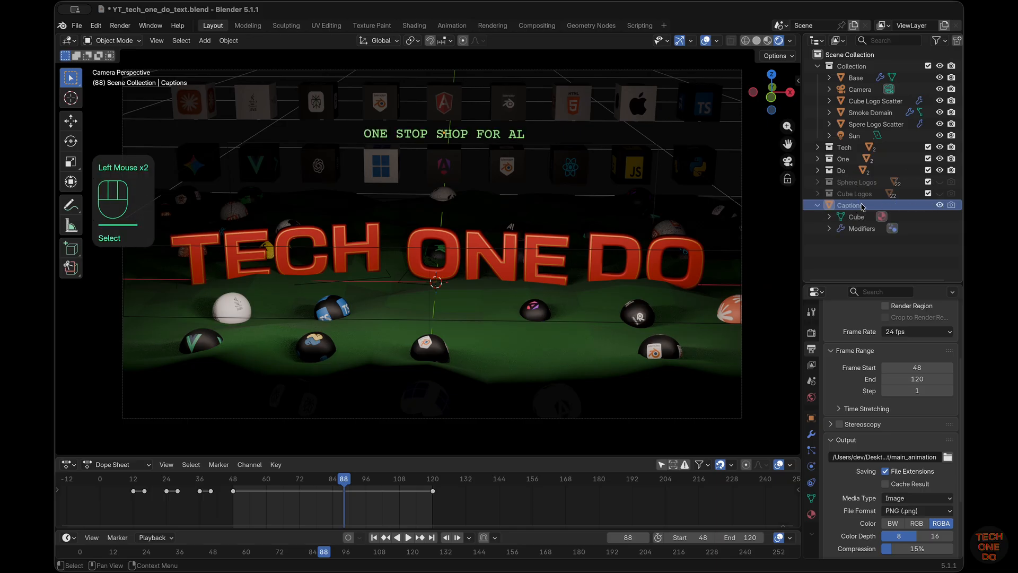